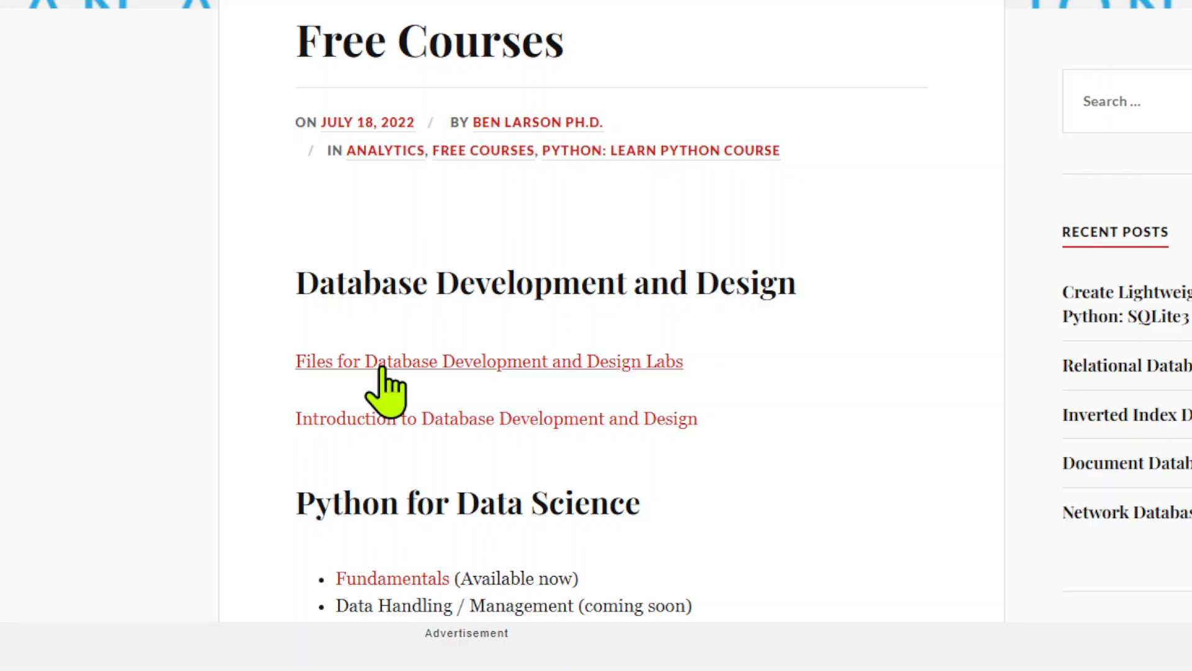
# Open the files page for the Database Development and Design Labs and download Week 1's Sports_Stats_Build and both sports_stats files
pyautogui.click(380, 367)
pyautogui.scroll(-3, 553, 379)
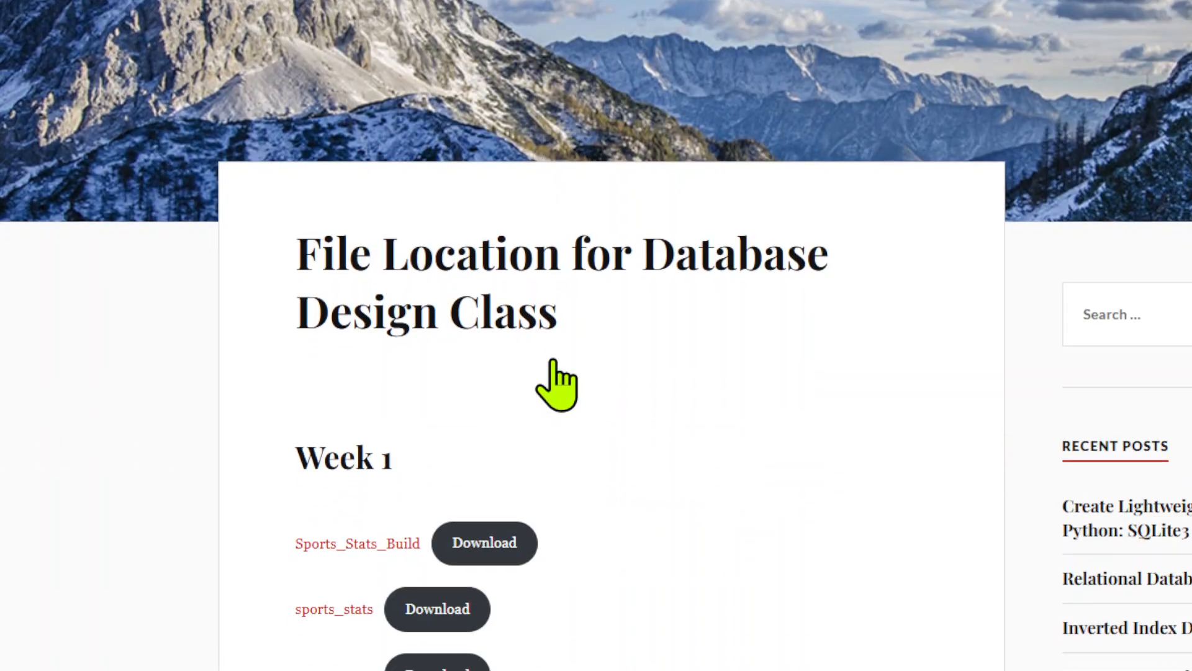
pyautogui.scroll(-3, 557, 362)
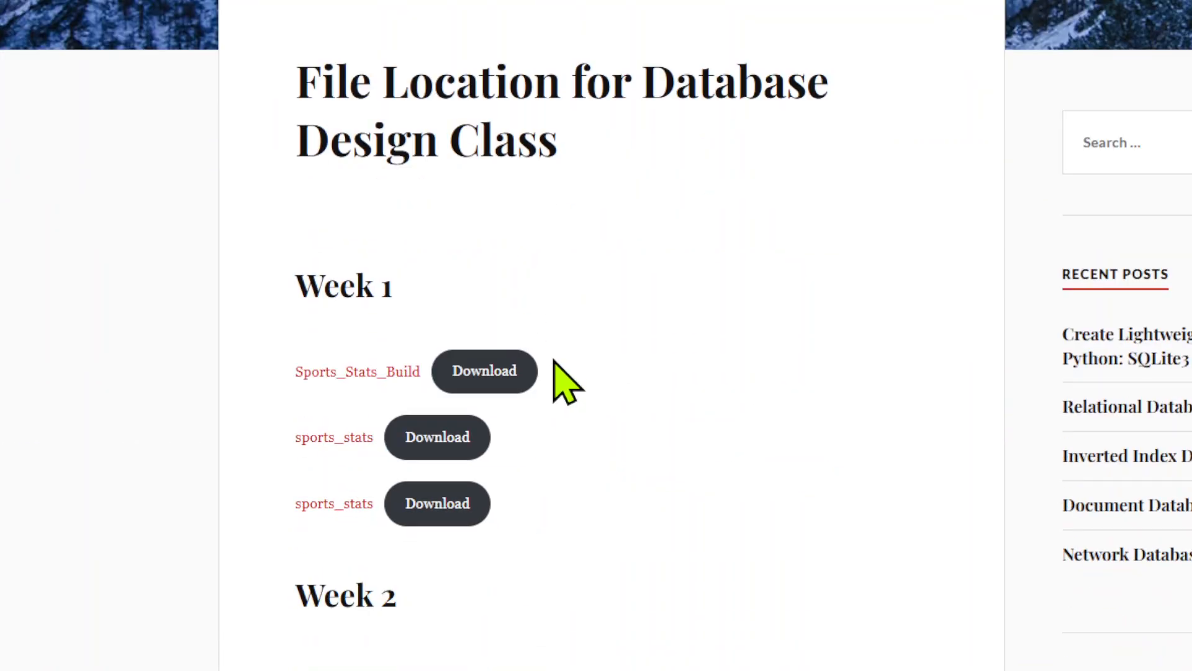
pyautogui.click(484, 368)
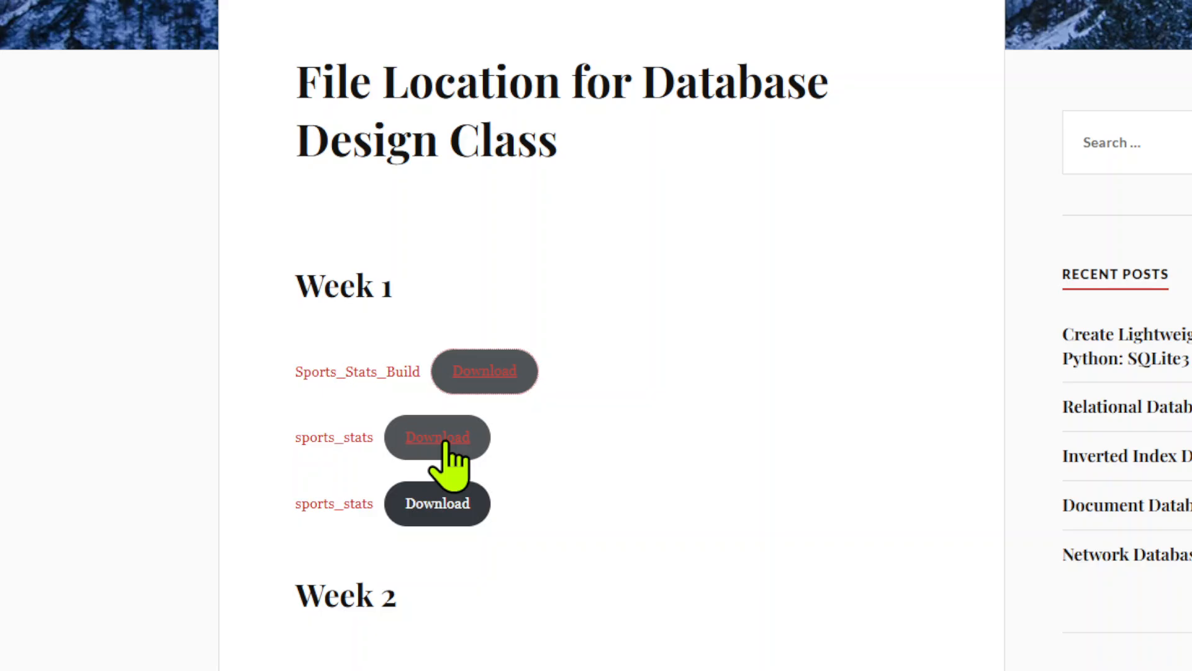
pyautogui.click(444, 441)
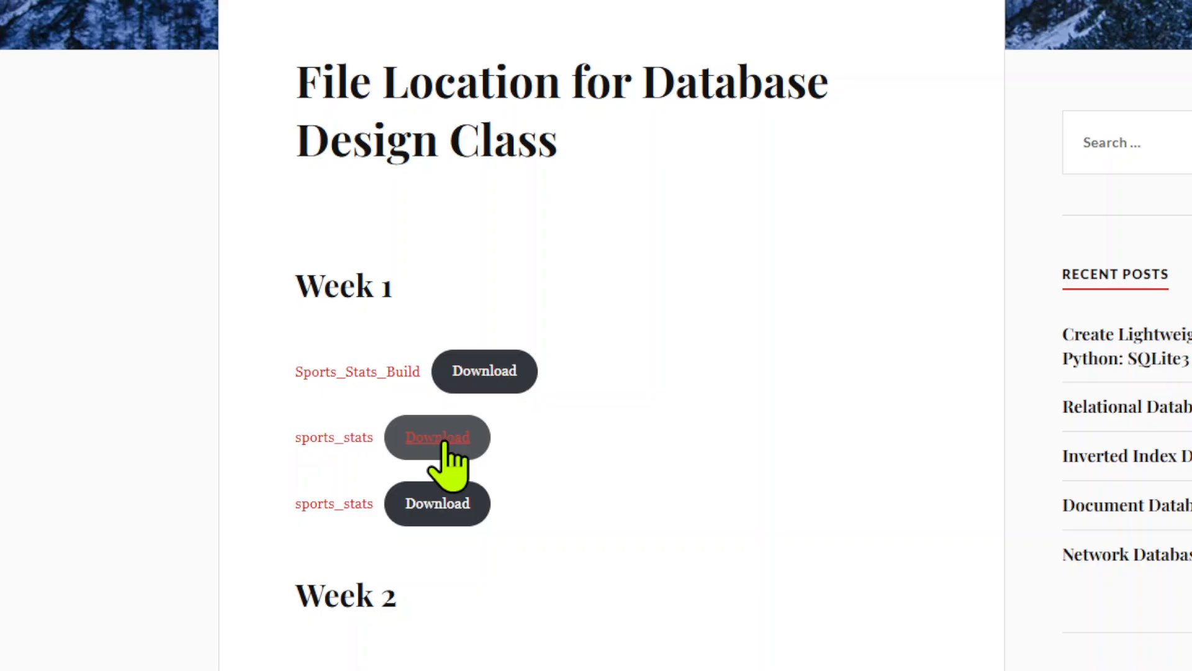
pyautogui.click(457, 513)
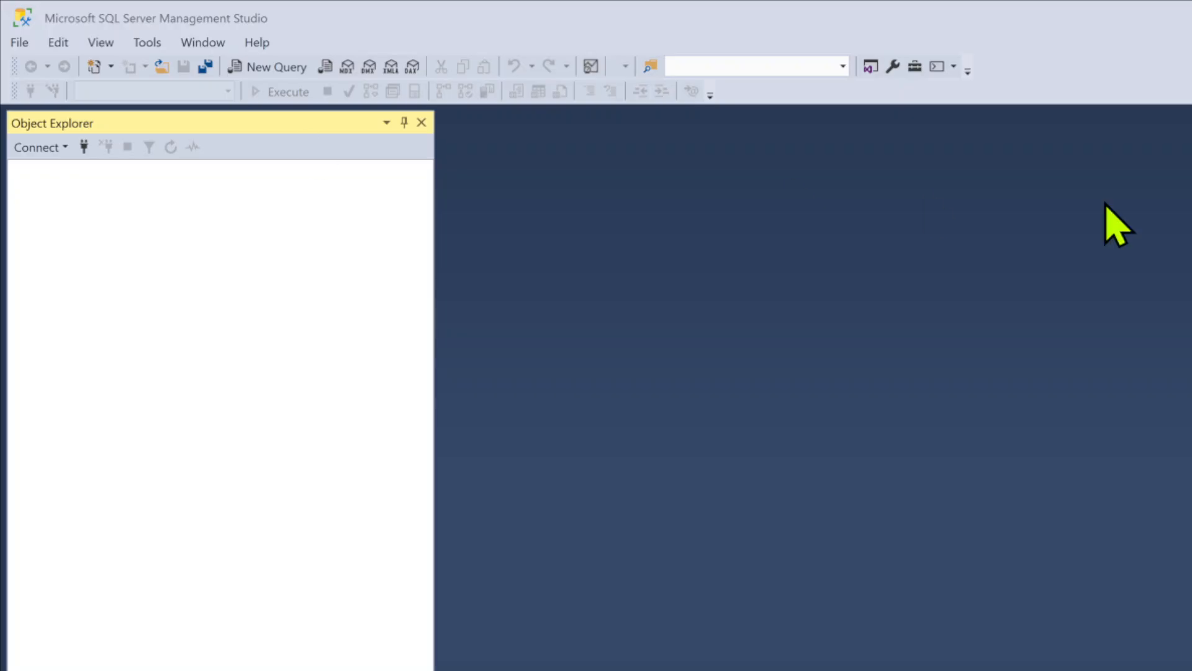
# In SQL Server Management Studio, connect to the local Database Engine using "." as the server name and Windows Authentication
pyautogui.click(44, 149)
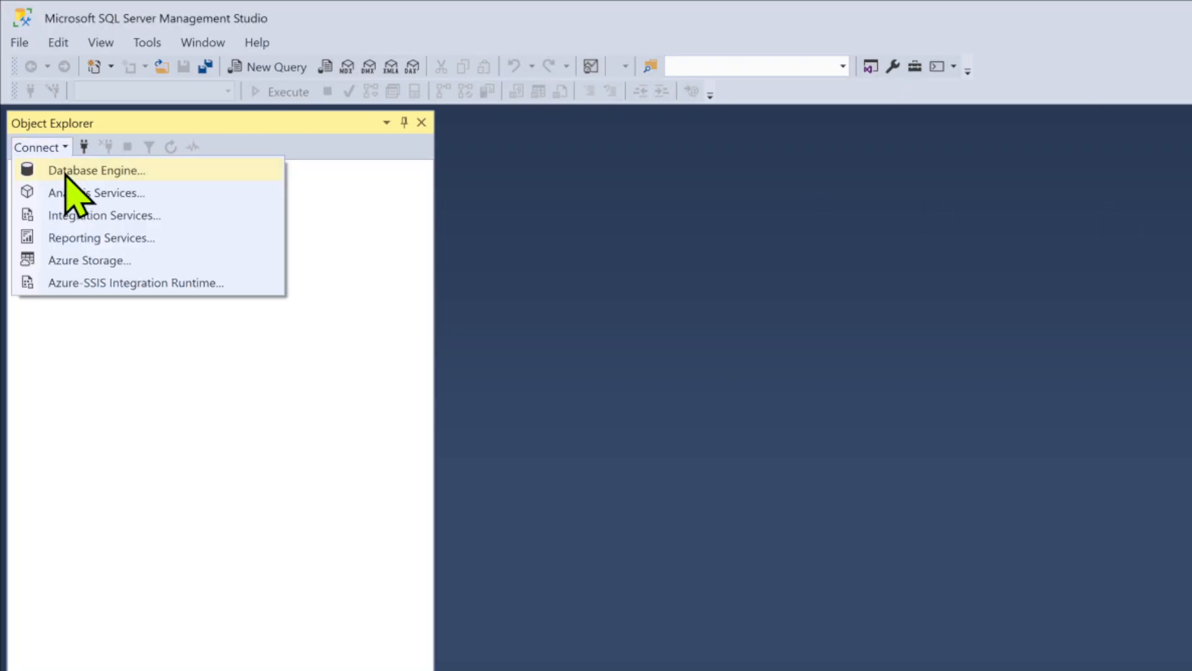
pyautogui.click(62, 173)
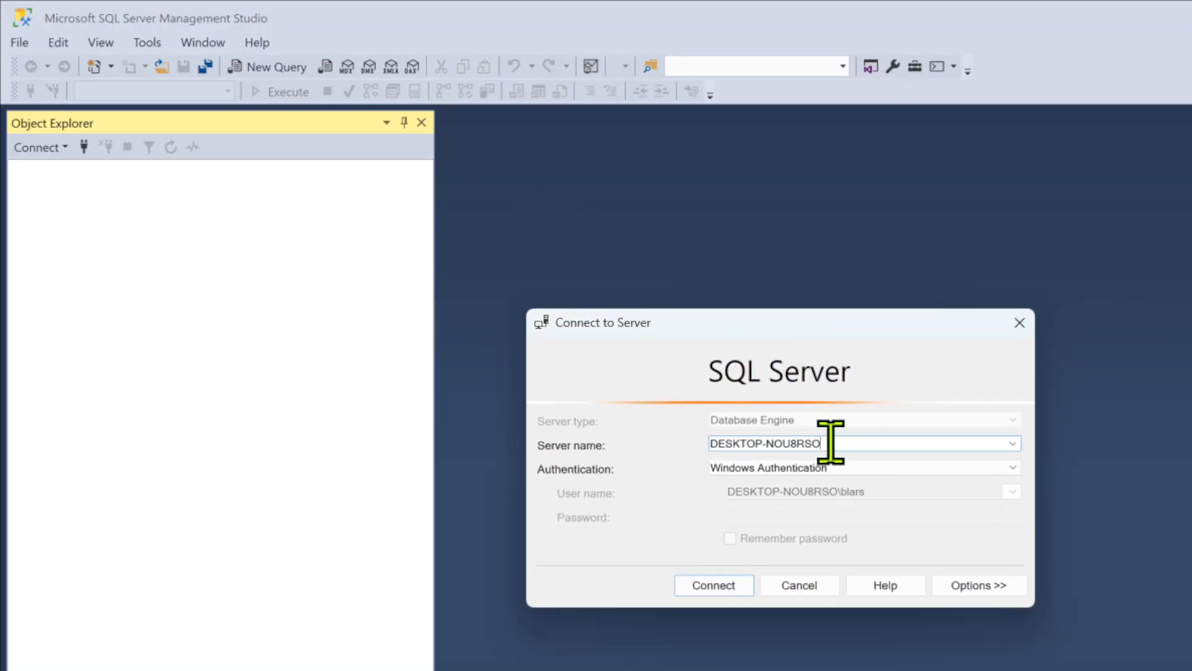
pyautogui.write('.')
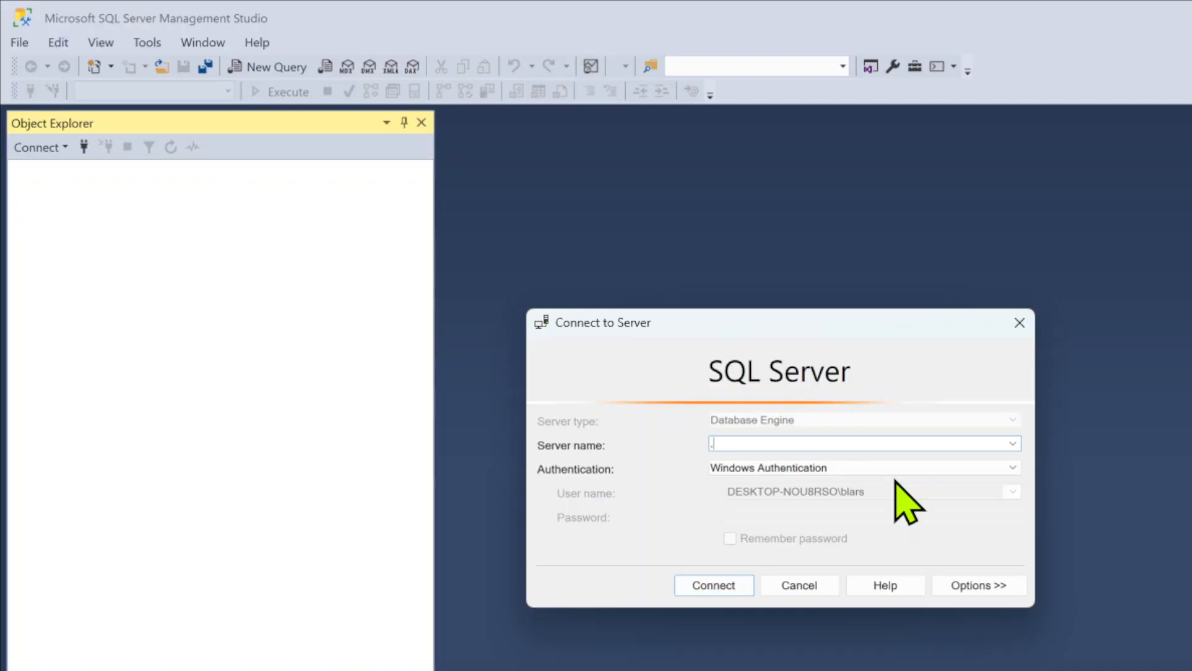
pyautogui.click(720, 580)
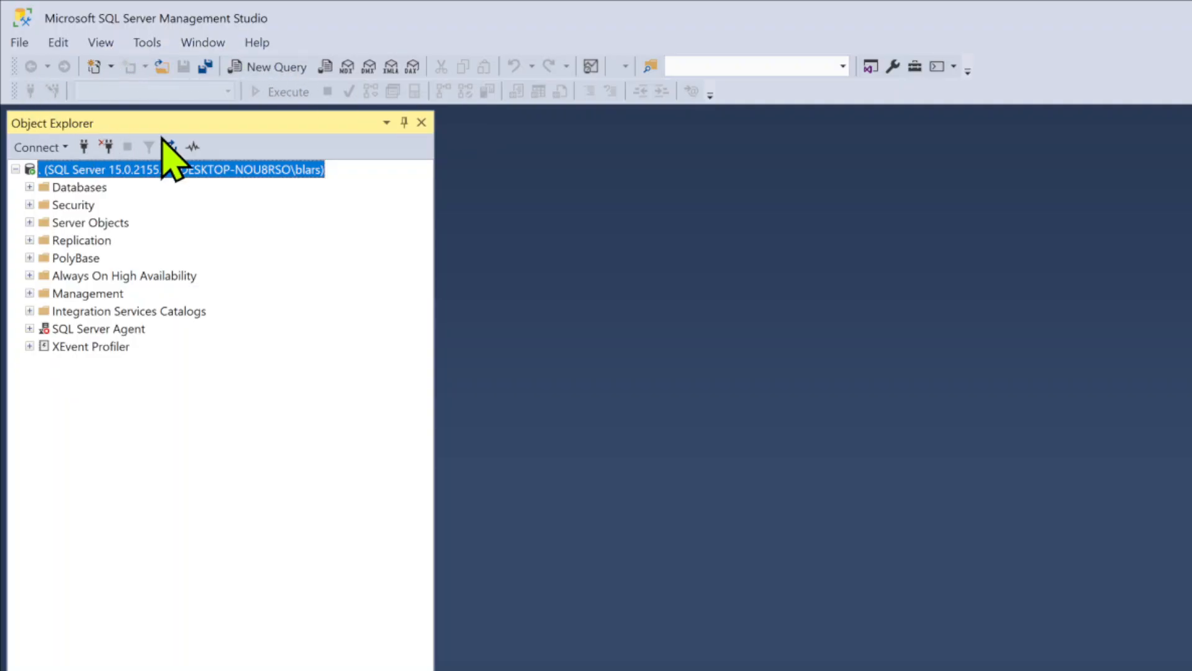
# Examine which databases exist on the connected server, then collapse the Databases folder again
pyautogui.click(30, 187)
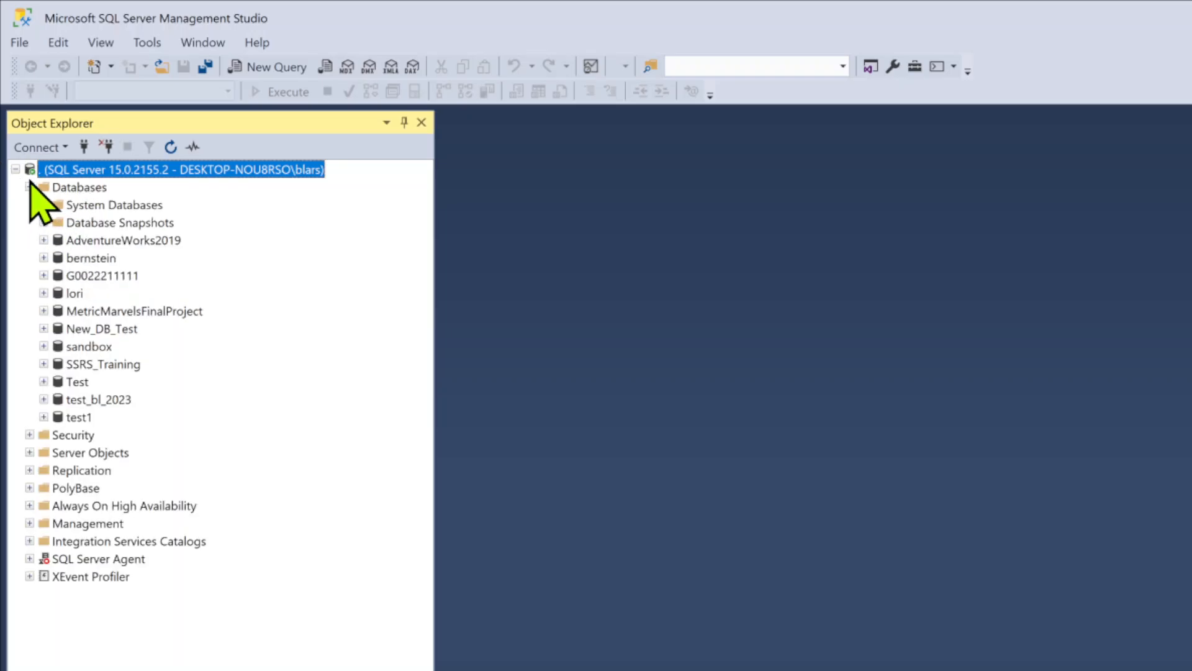
pyautogui.click(29, 187)
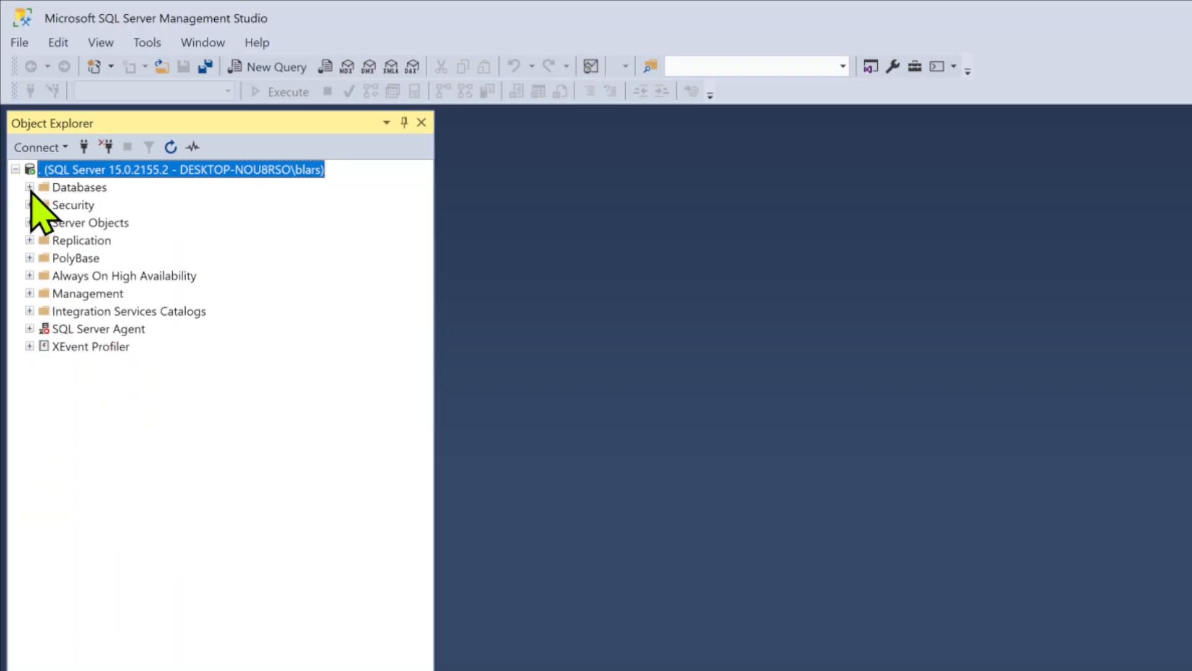
pyautogui.click(29, 187)
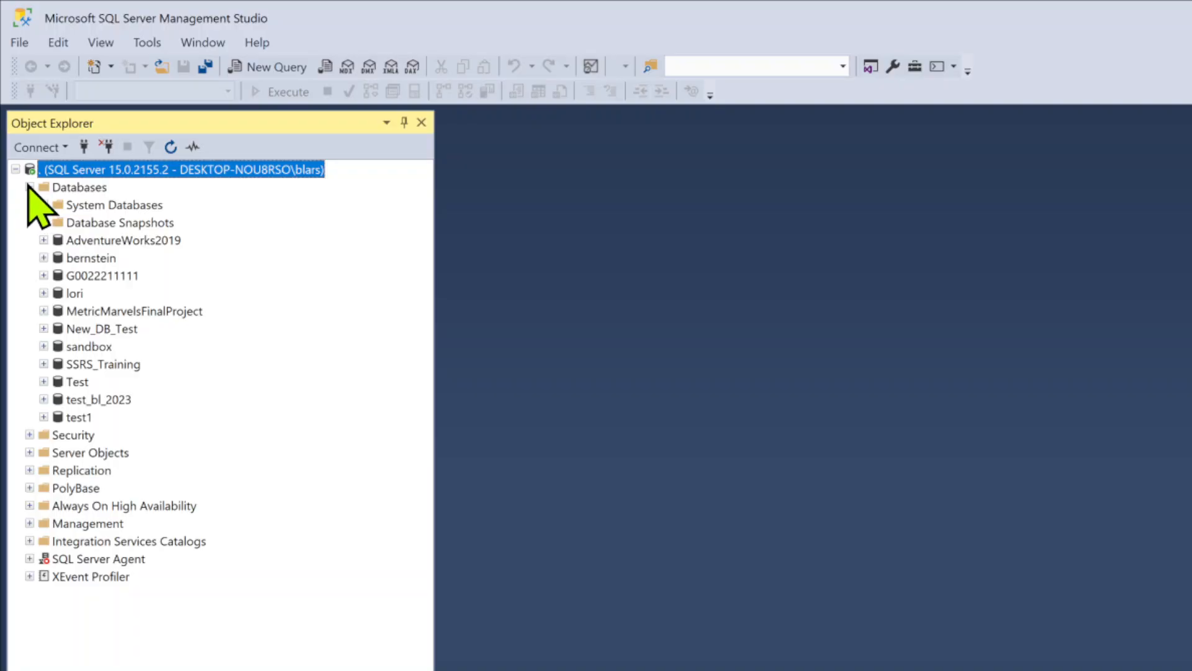
pyautogui.click(30, 187)
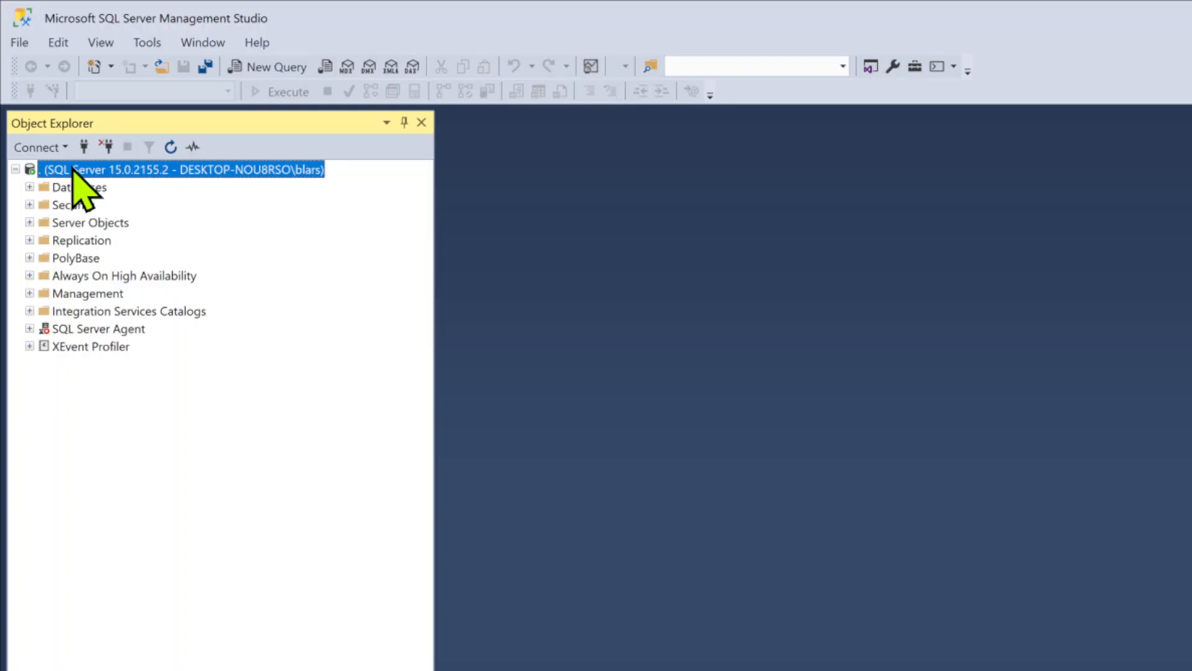
pyautogui.click(21, 43)
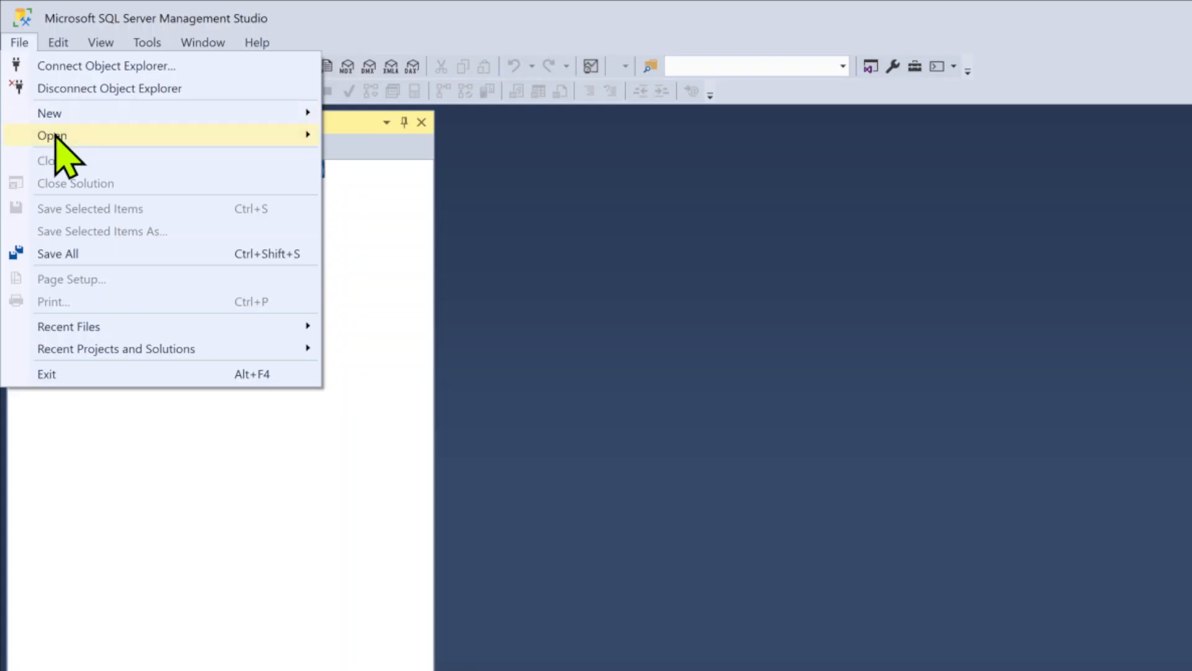
pyautogui.moveTo(55, 134)
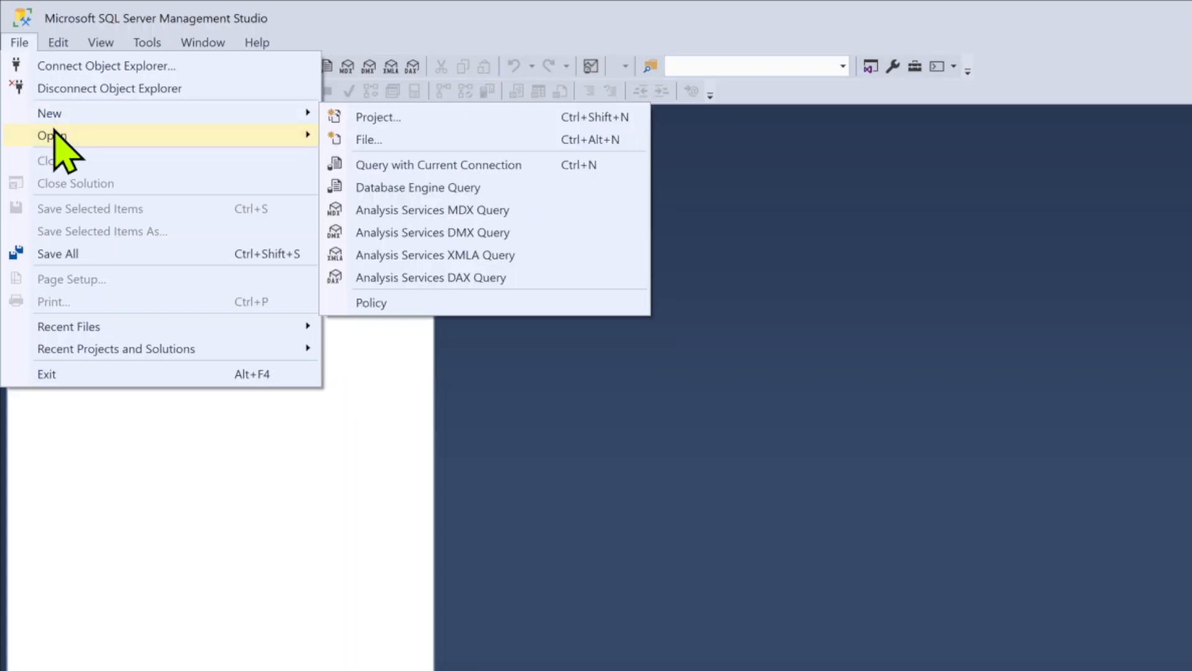
pyautogui.click(51, 43)
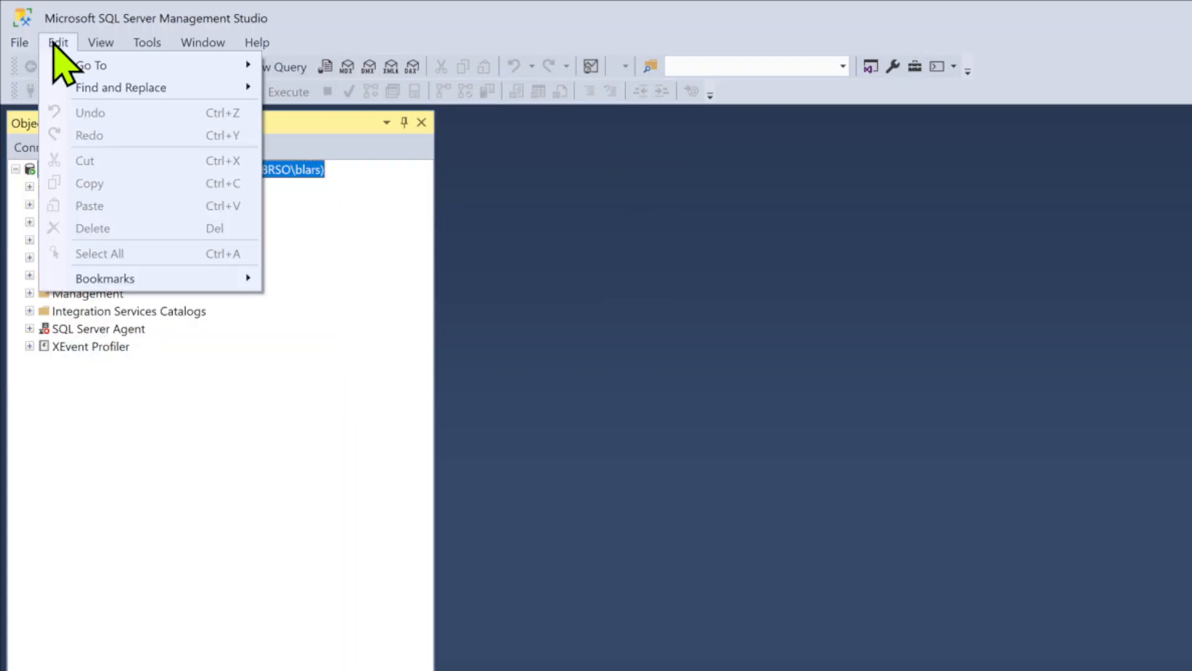
pyautogui.click(56, 44)
pyautogui.click(21, 42)
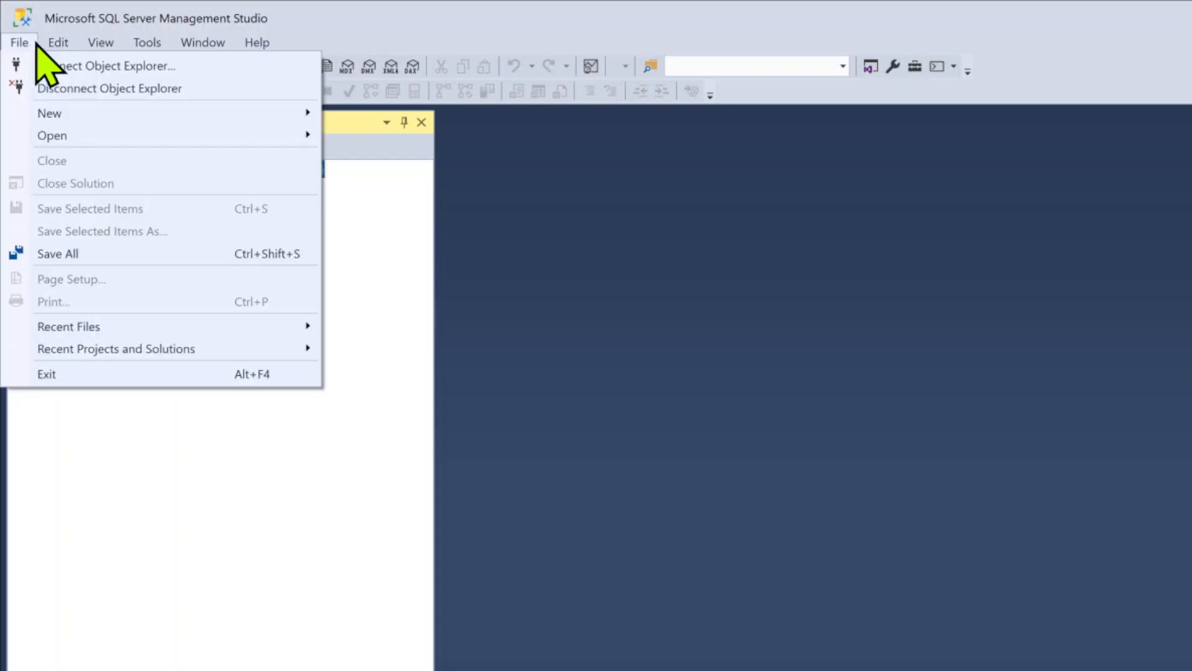
pyautogui.moveTo(100, 43)
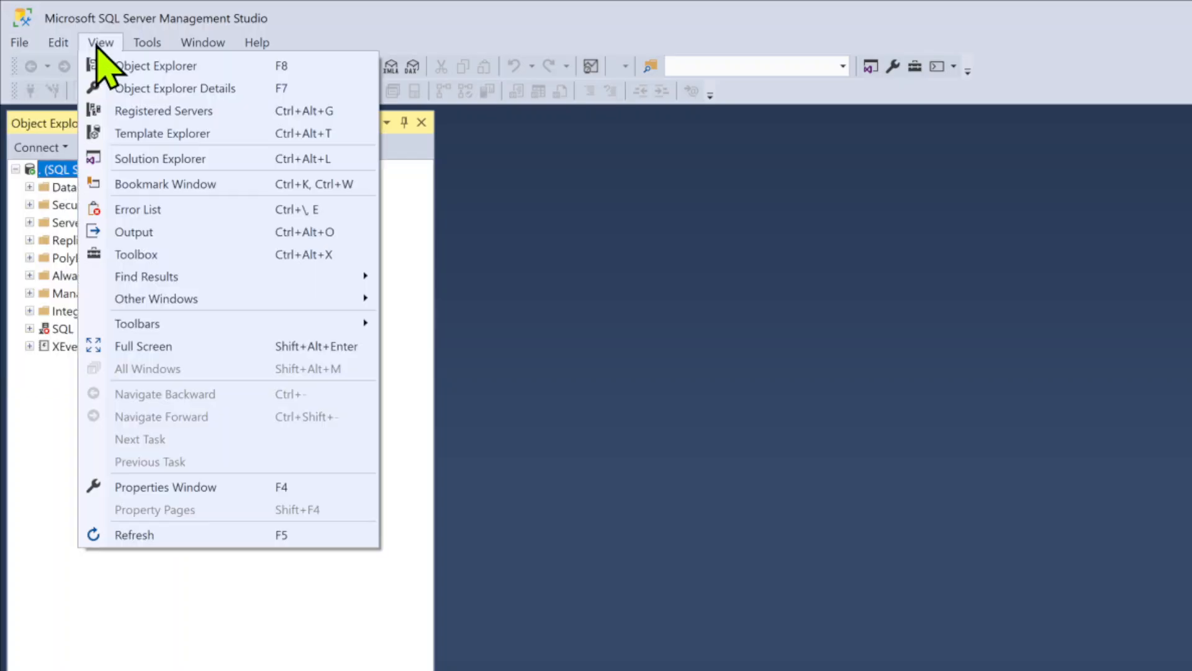
pyautogui.click(719, 325)
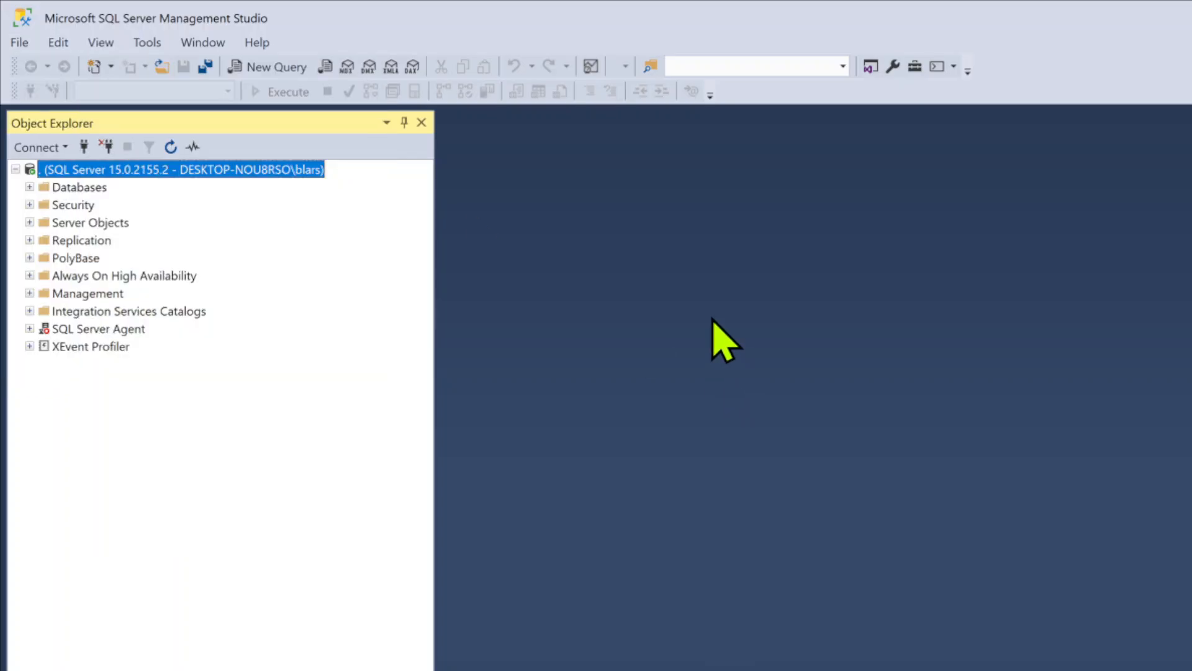
# Open a new query on the current connection and check which databases it can target, keeping master
pyautogui.click(269, 72)
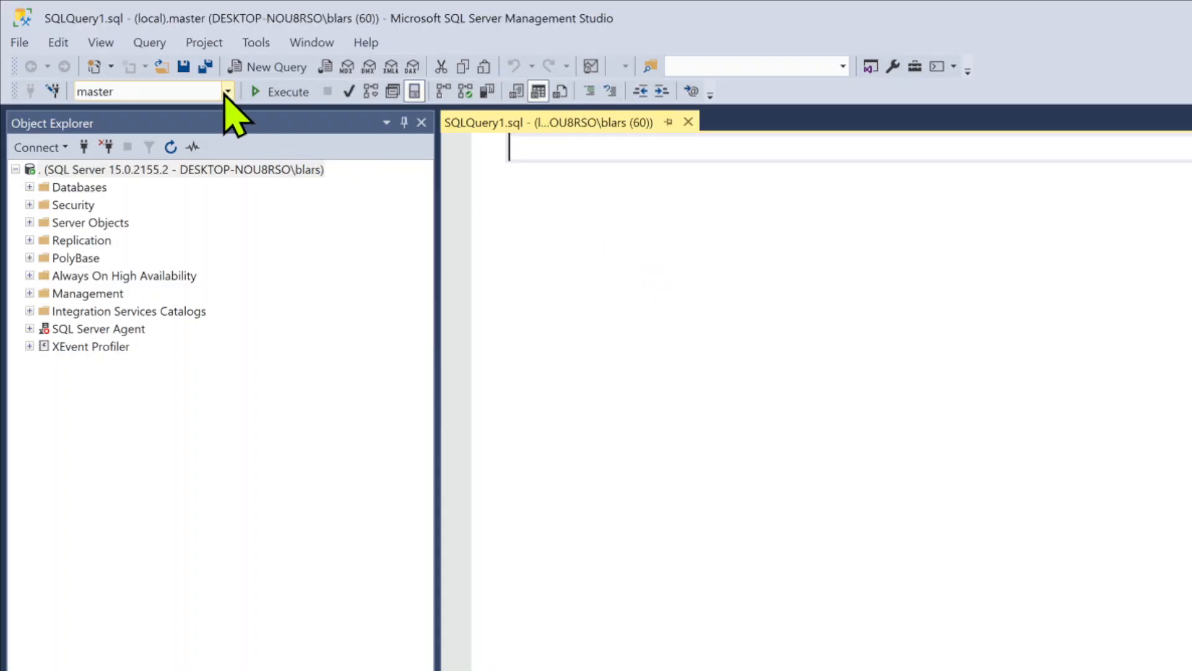
pyautogui.click(228, 92)
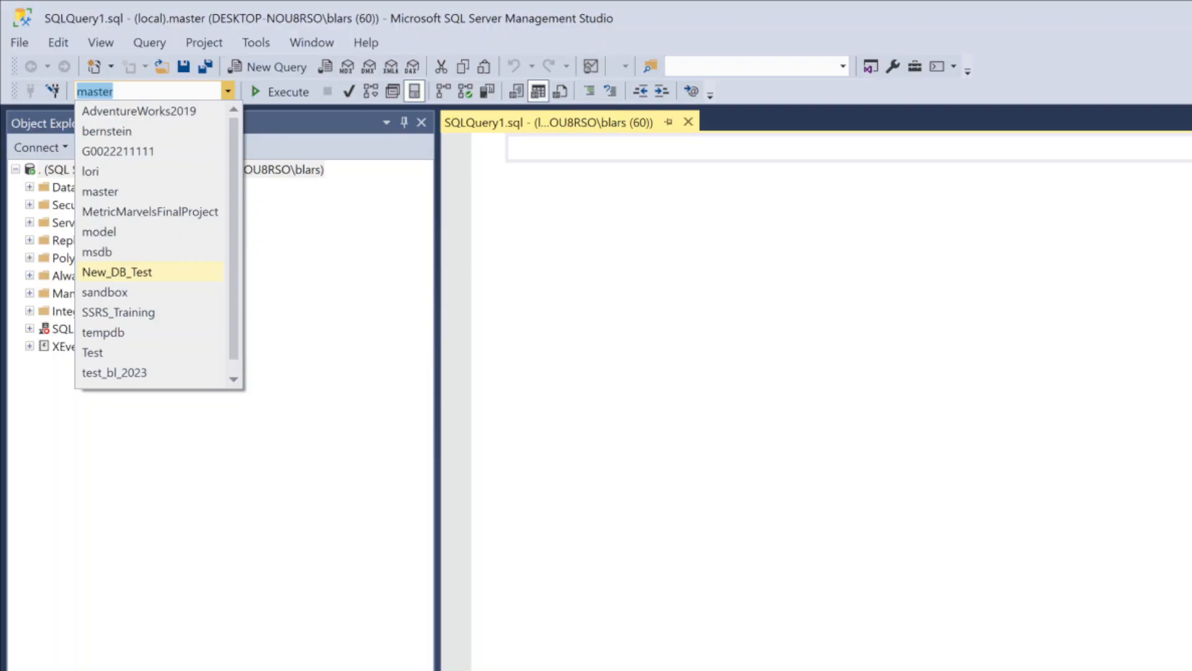
pyautogui.click(715, 152)
pyautogui.click(724, 152)
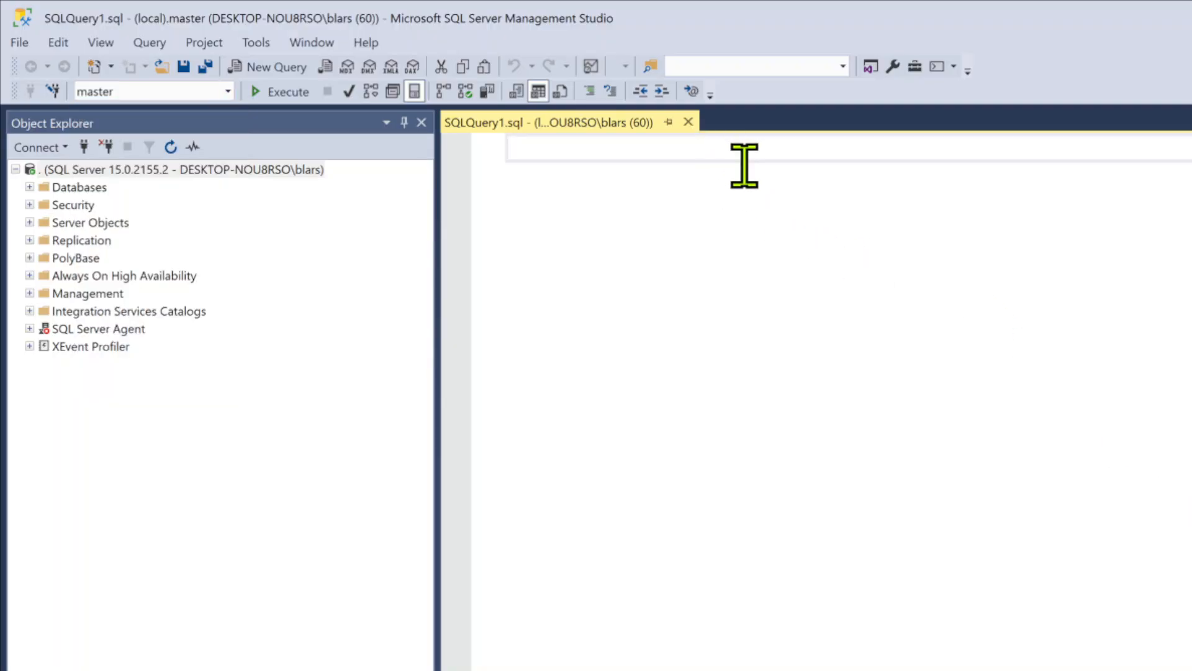
# Write the statement "create database DDD;" in the query and execute it
pyautogui.write('create database DDD')
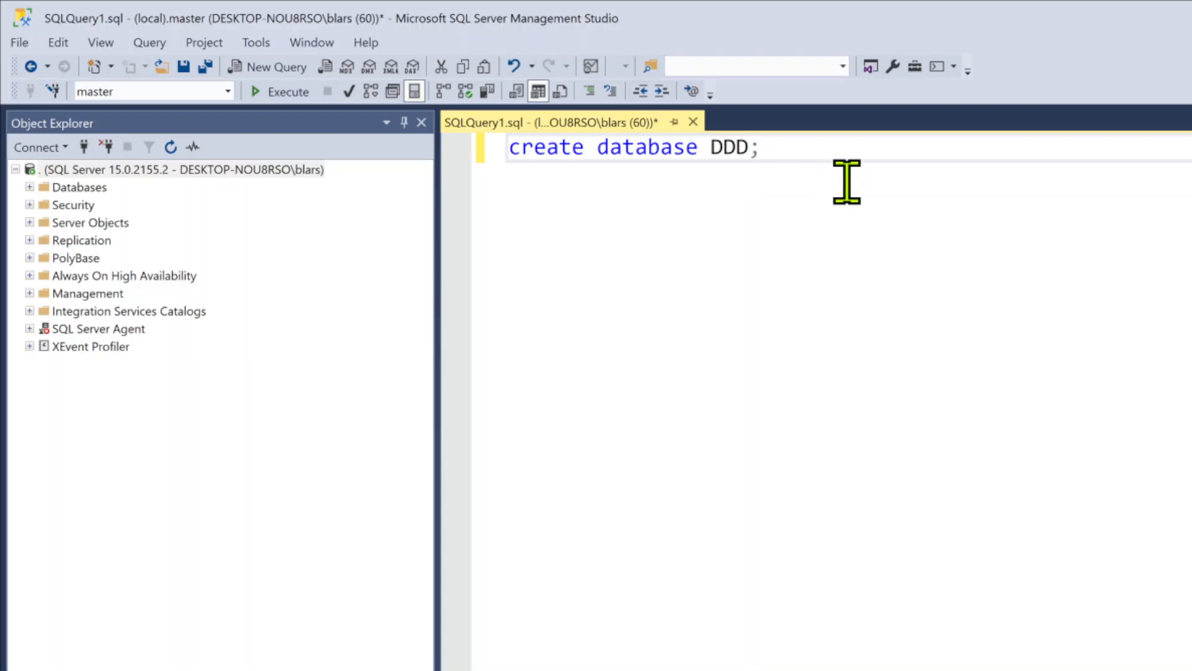
pyautogui.press('Return')
pyautogui.write('go')
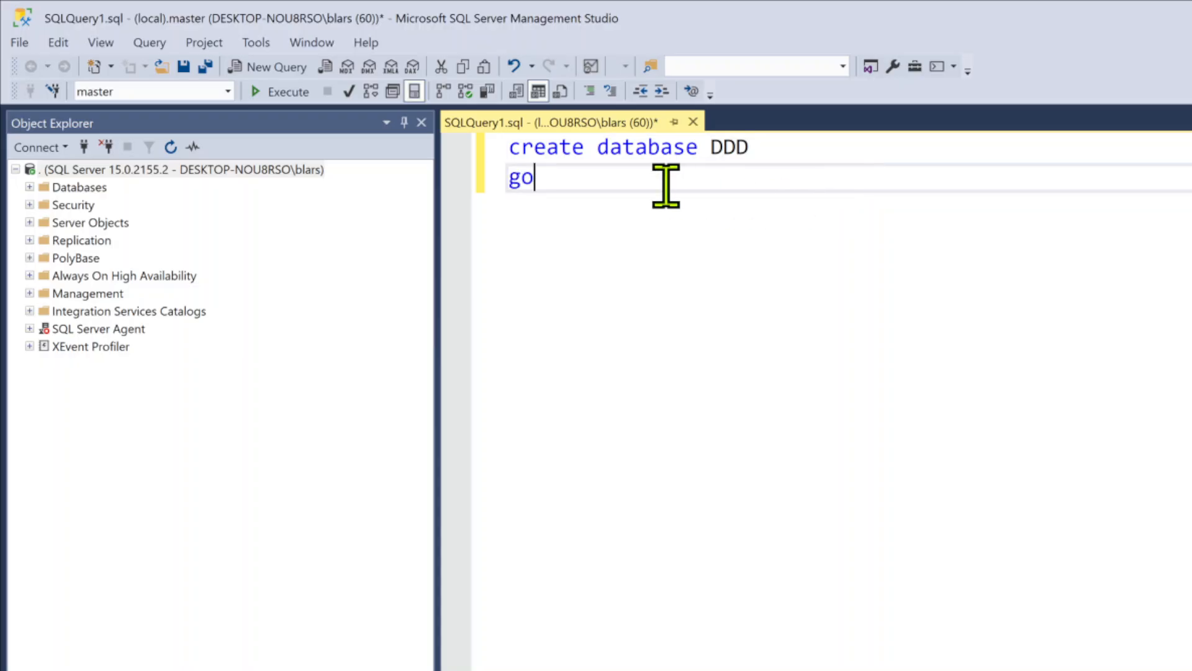
pyautogui.press('BackSpace')
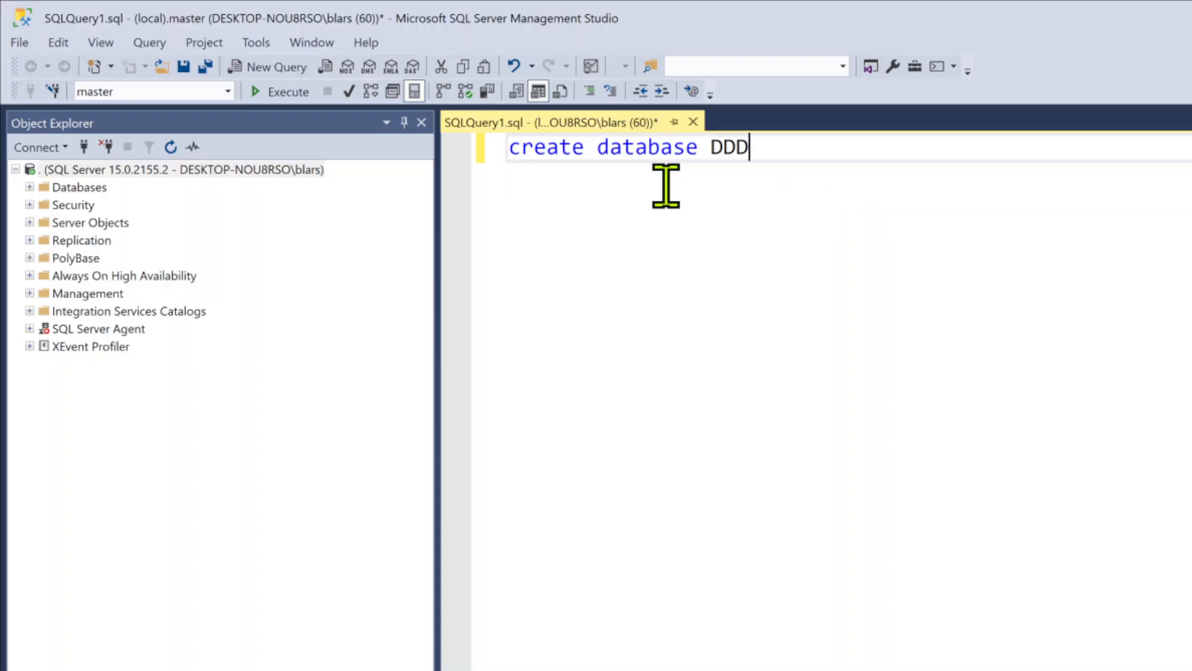
pyautogui.click(276, 92)
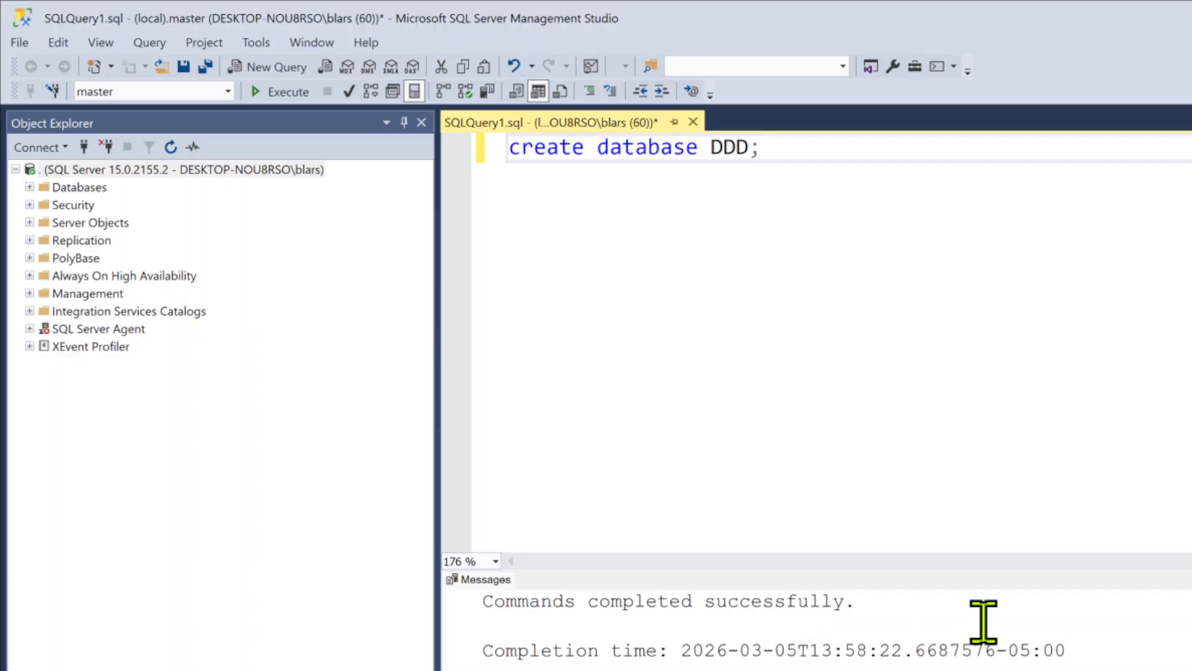
# Expand the server's Databases folder and refresh its contents
pyautogui.click(30, 187)
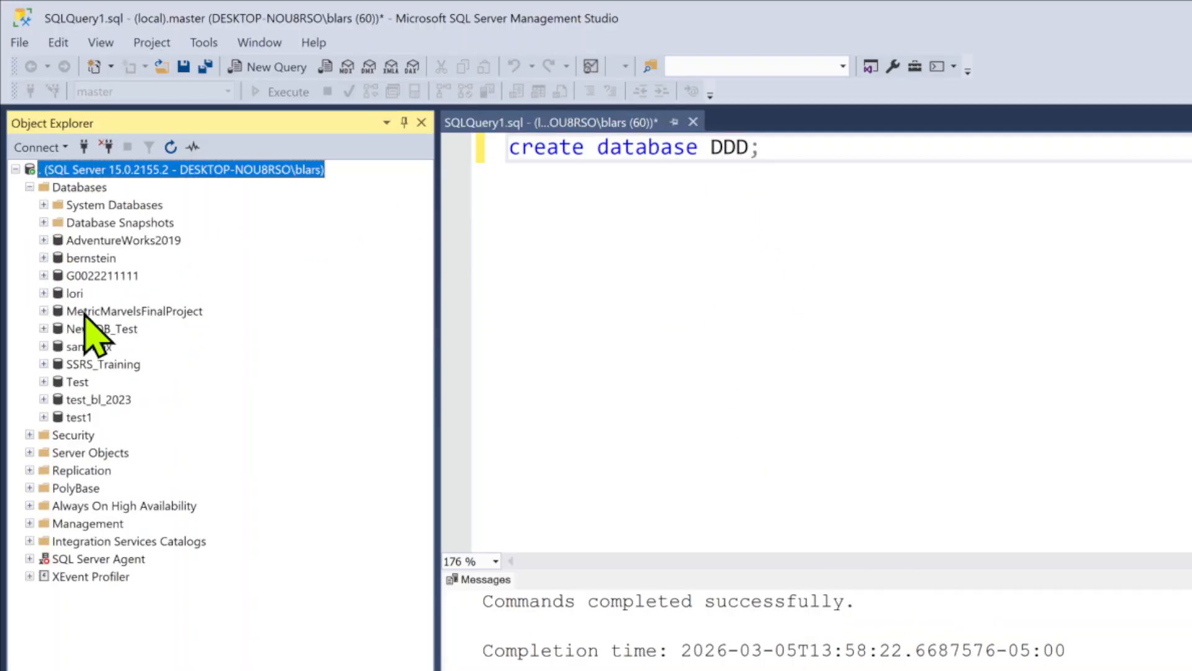
pyautogui.rightClick(77, 188)
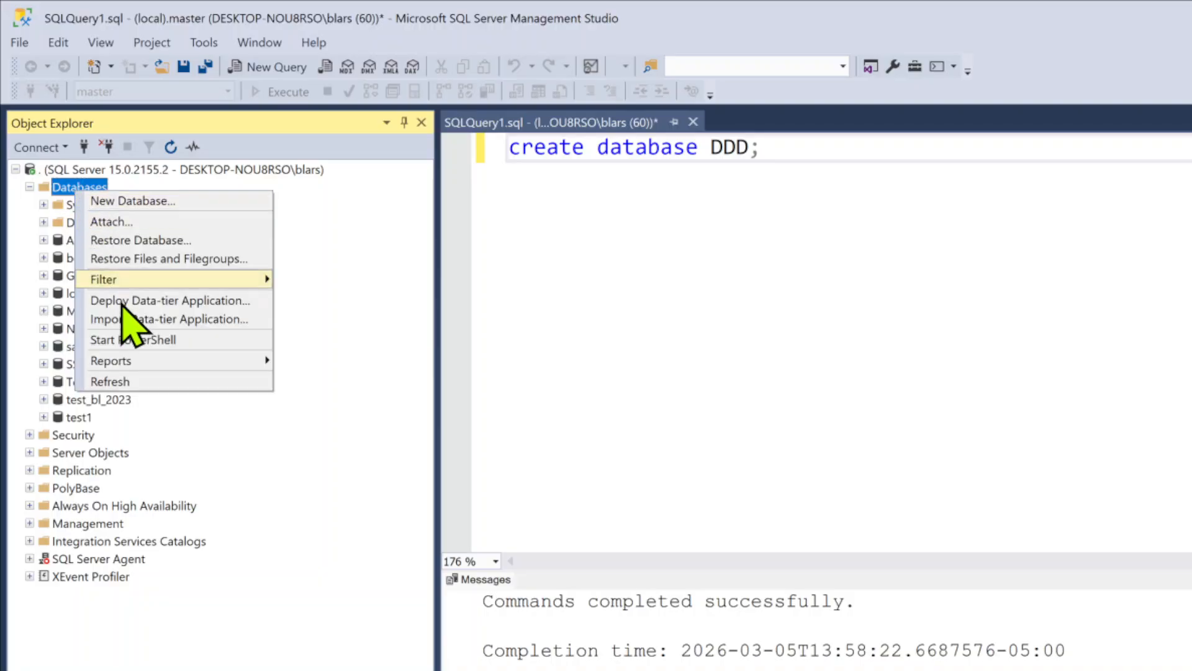
pyautogui.click(110, 381)
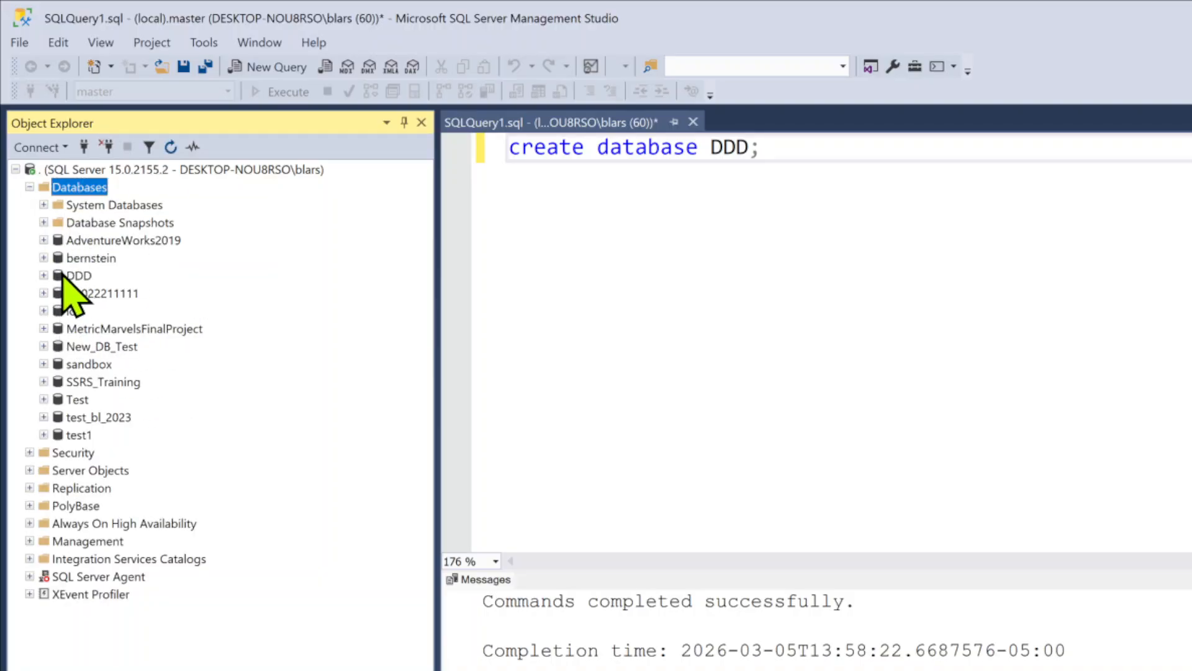
# Expand the DDD database, examine its Database Diagrams and Tables folders, and return to the query editor
pyautogui.click(44, 275)
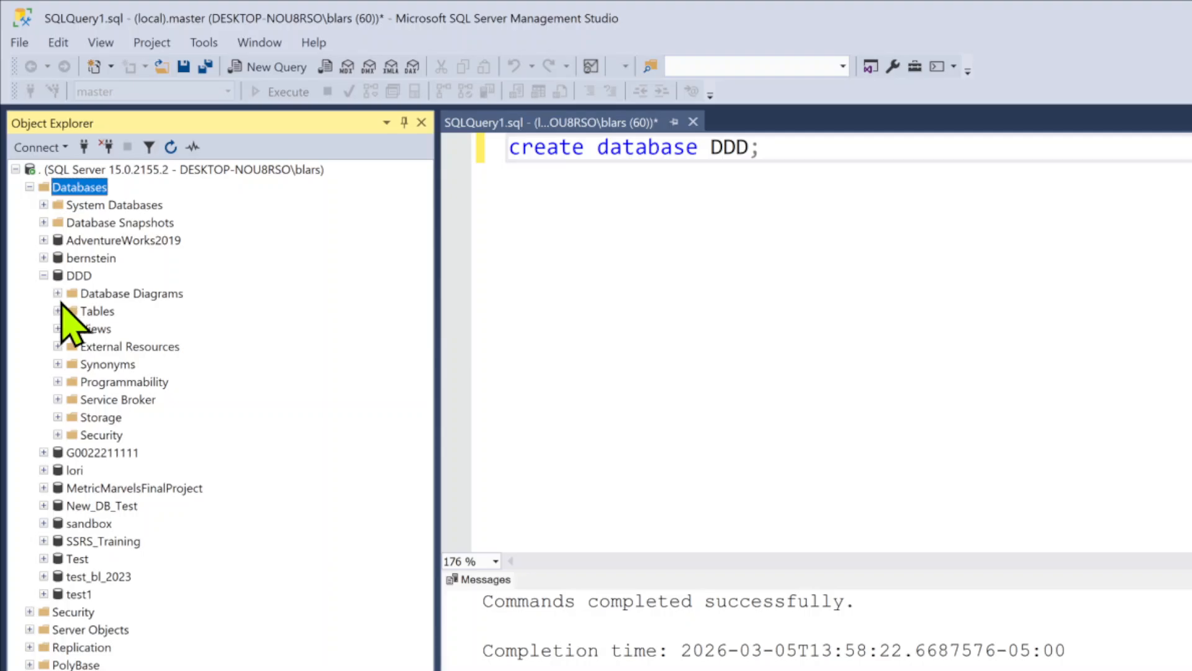
pyautogui.click(57, 294)
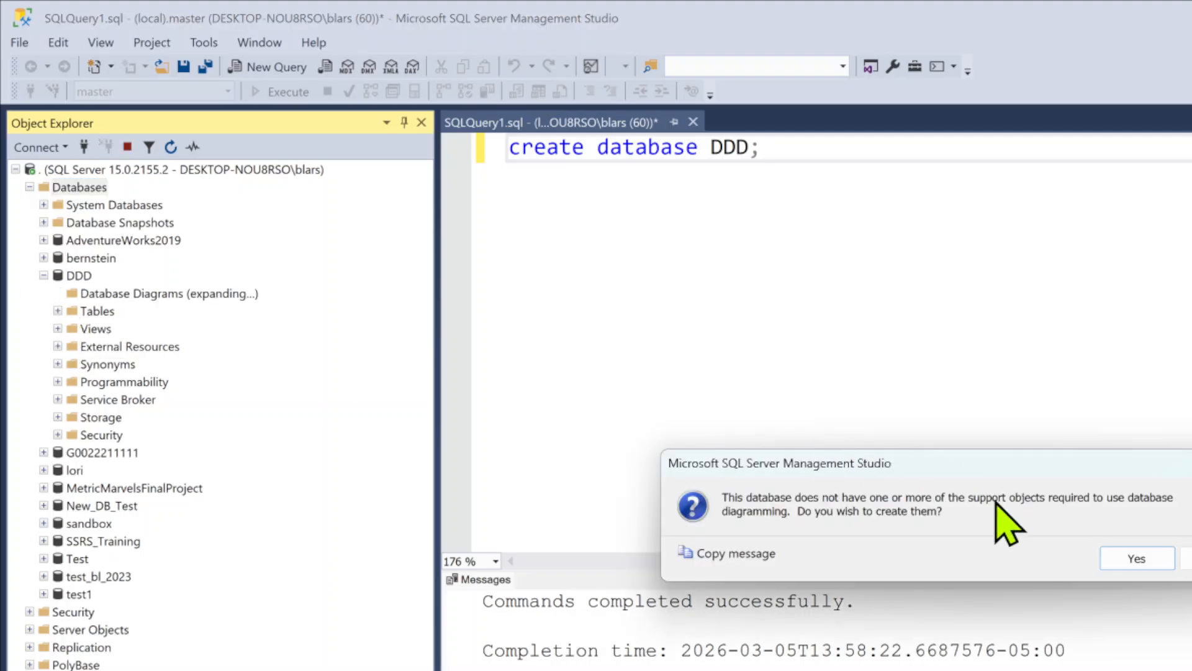
pyautogui.click(864, 573)
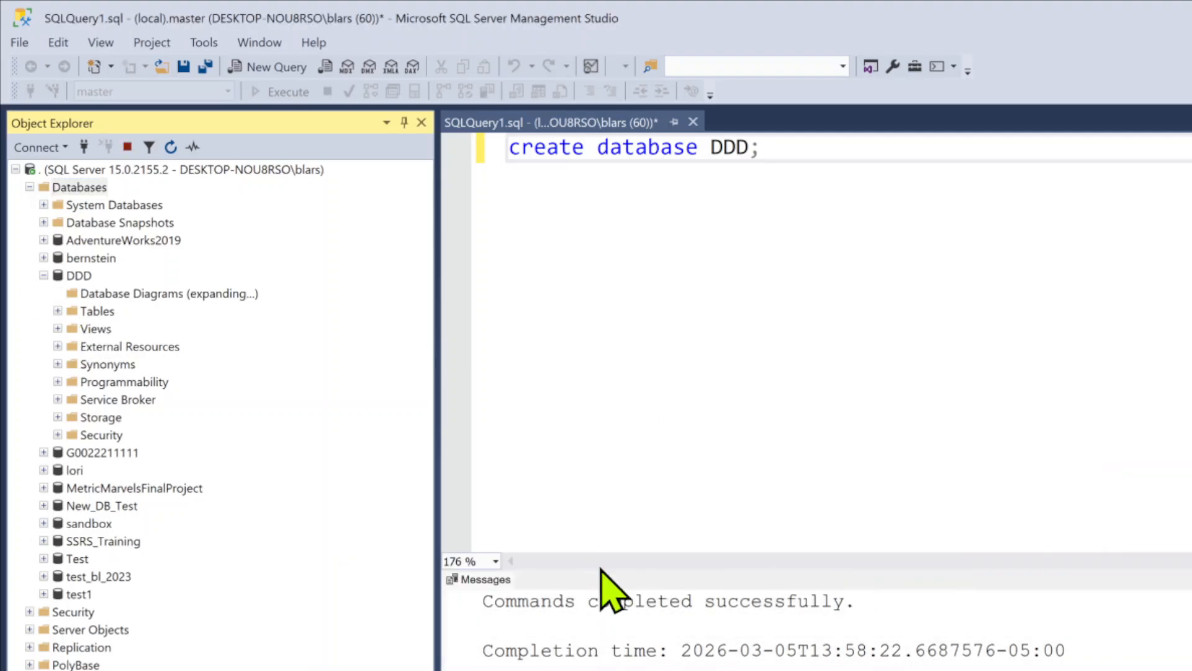
pyautogui.click(58, 310)
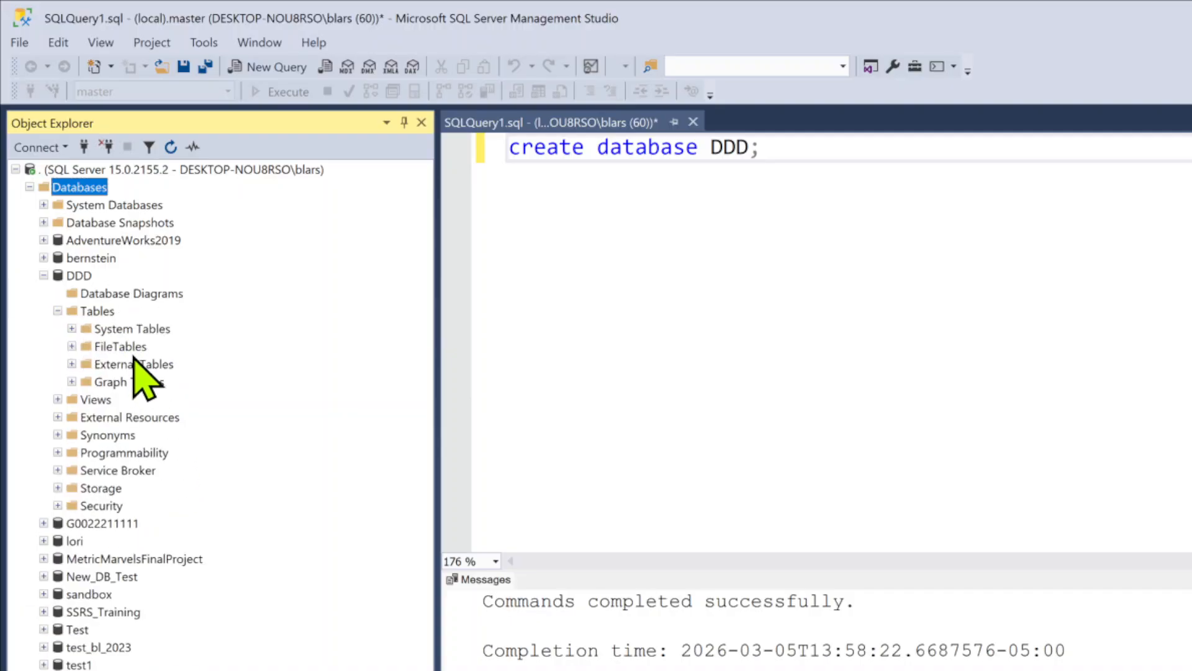
pyautogui.click(57, 311)
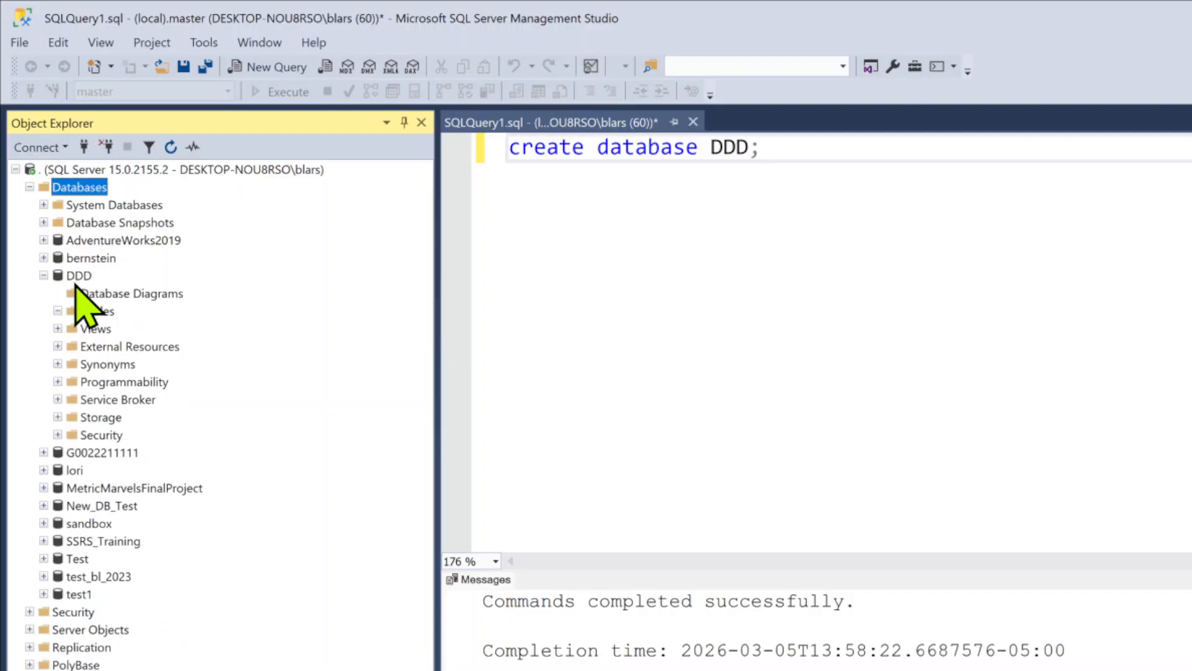
pyautogui.click(805, 163)
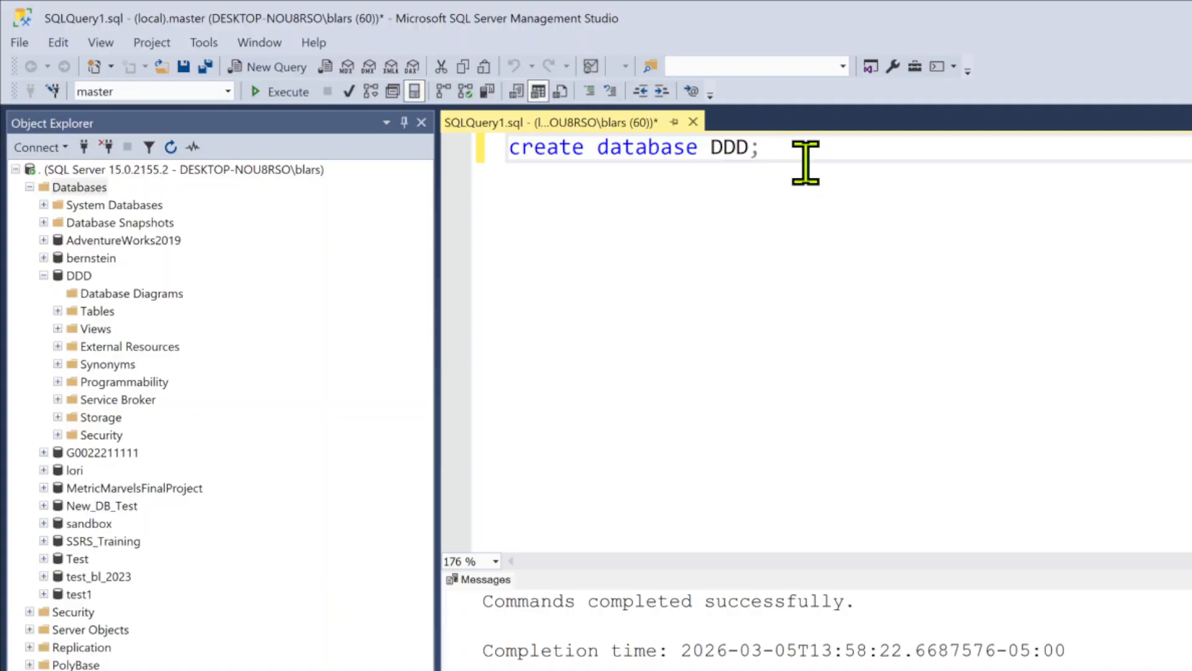
# Replace the query's statement with "use ddd;", execute it, and check which database the query targets
pyautogui.moveTo(805, 163); pyautogui.dragTo(346, 149)
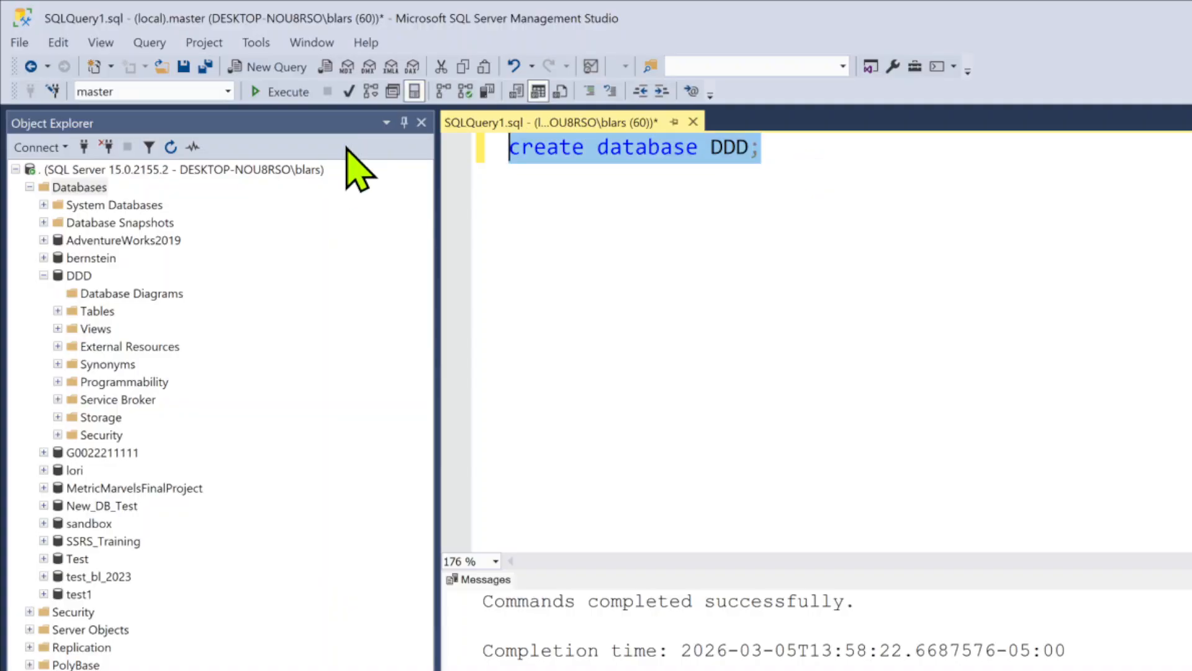
pyautogui.write('use')
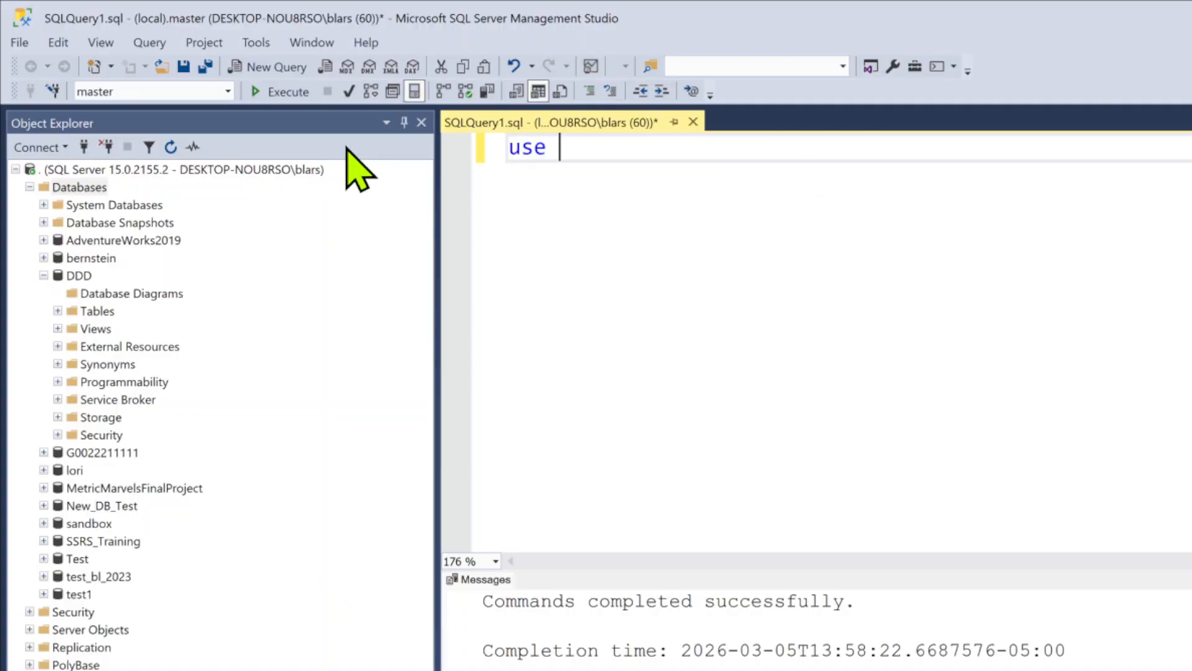
pyautogui.write(' ddd;')
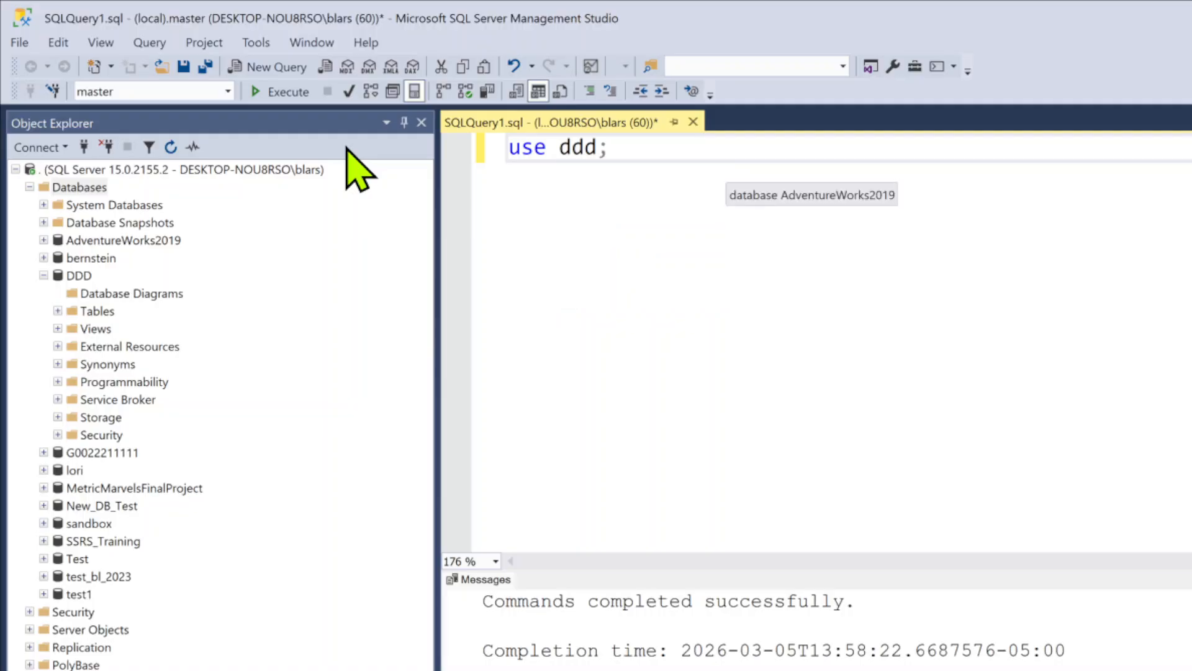
pyautogui.click(283, 92)
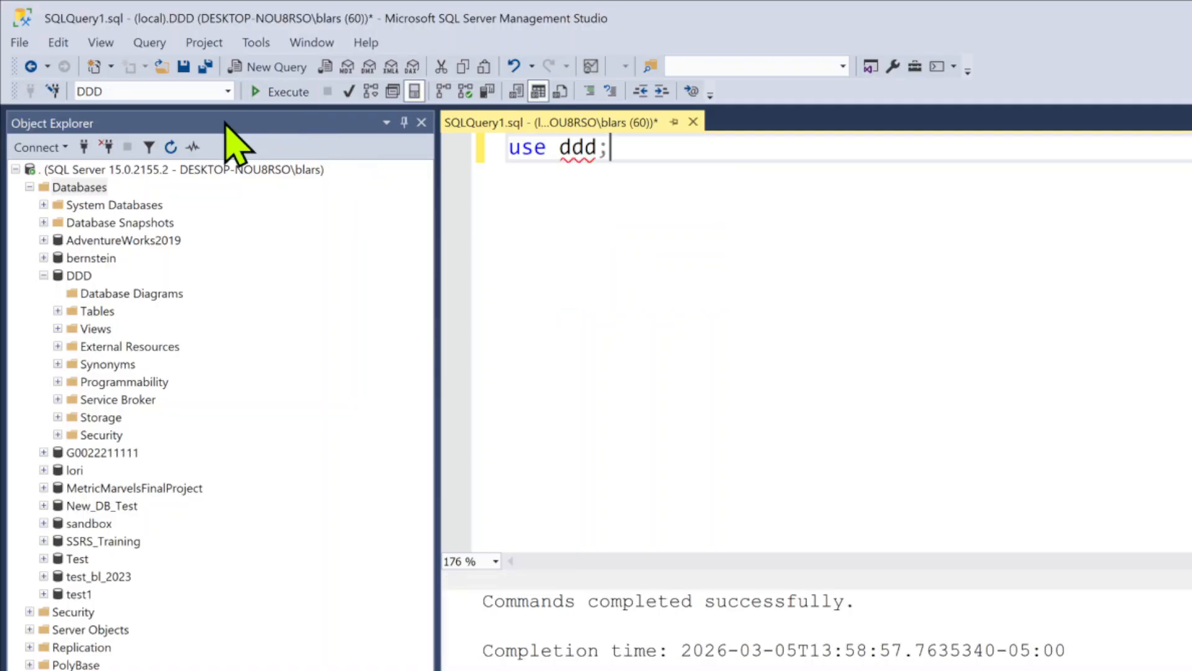
pyautogui.click(159, 90)
pyautogui.click(720, 182)
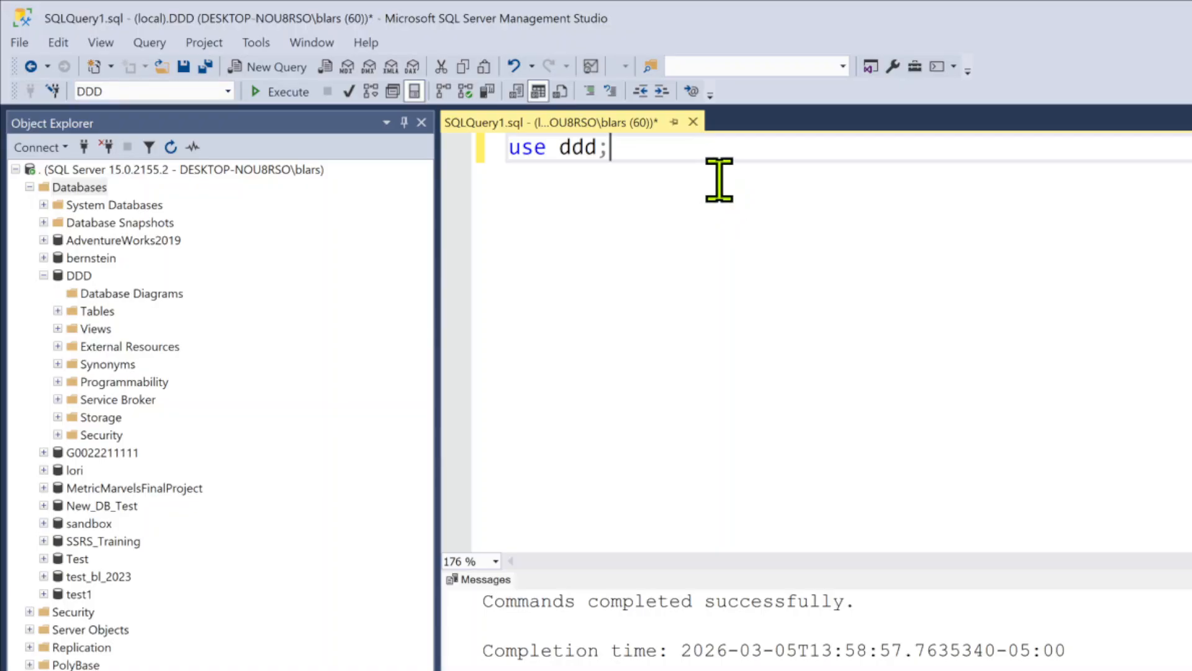
# Add a blank line below the use statement, switch to File Explorer, and open Sports_Stats_Build.txt from Downloads in Notepad
pyautogui.press('Return')
pyautogui.press('Return')
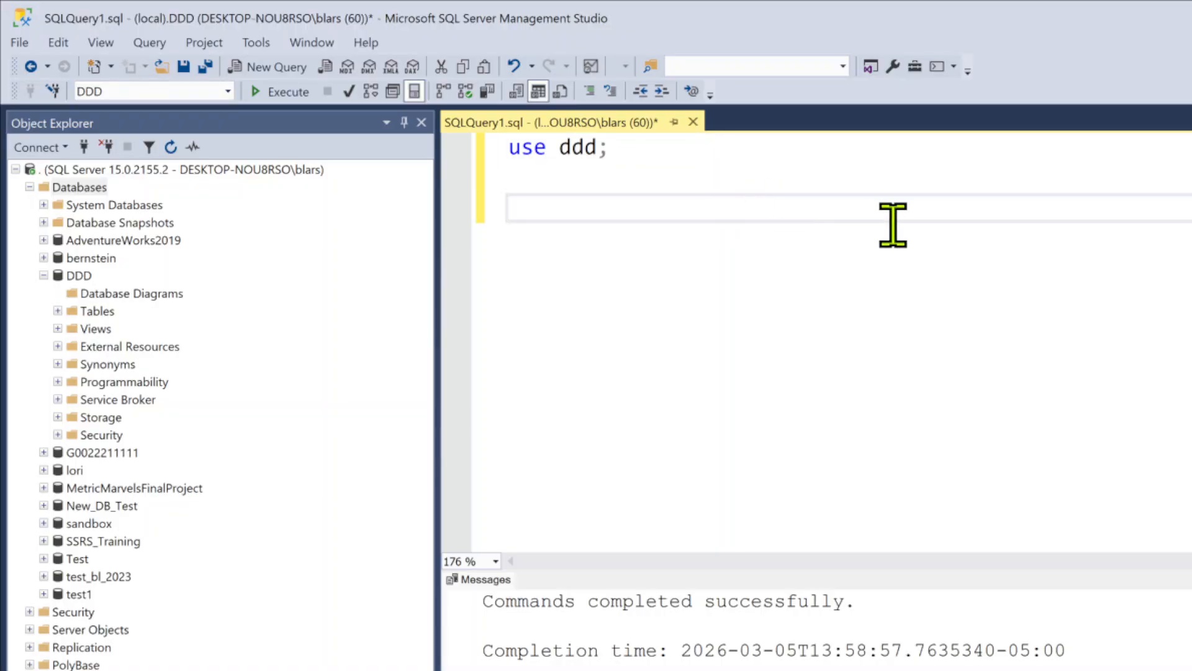
pyautogui.hotkey('alt', 'Tab')
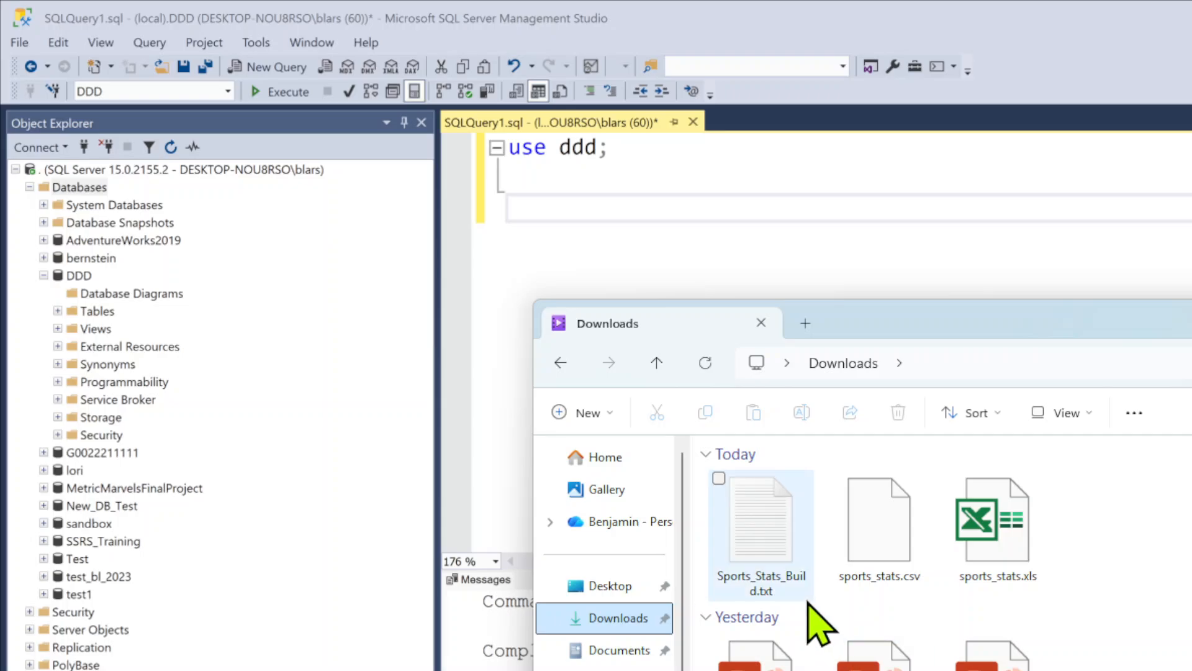
pyautogui.rightClick(756, 542)
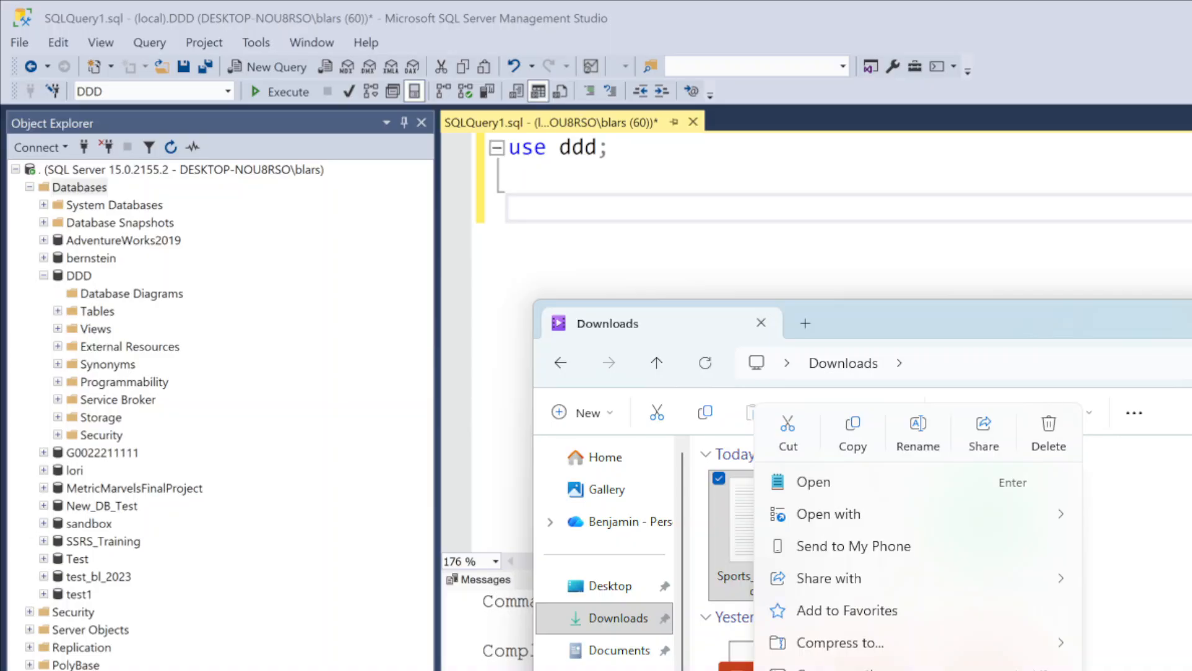
pyautogui.press('Escape')
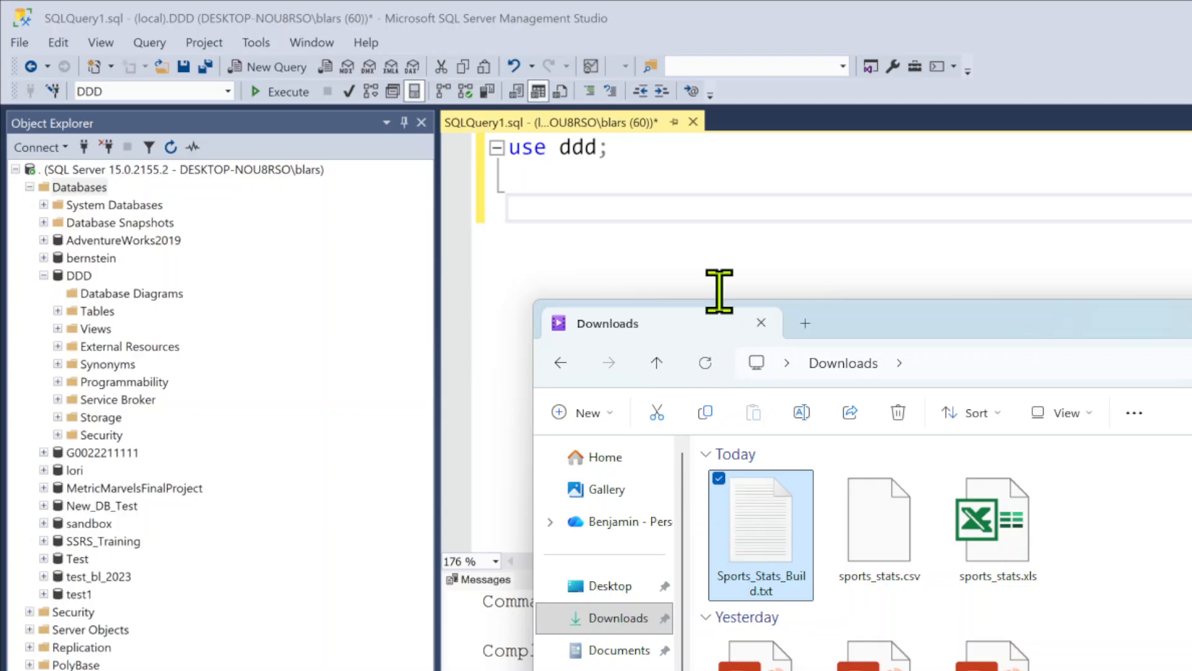
pyautogui.click(1091, 670)
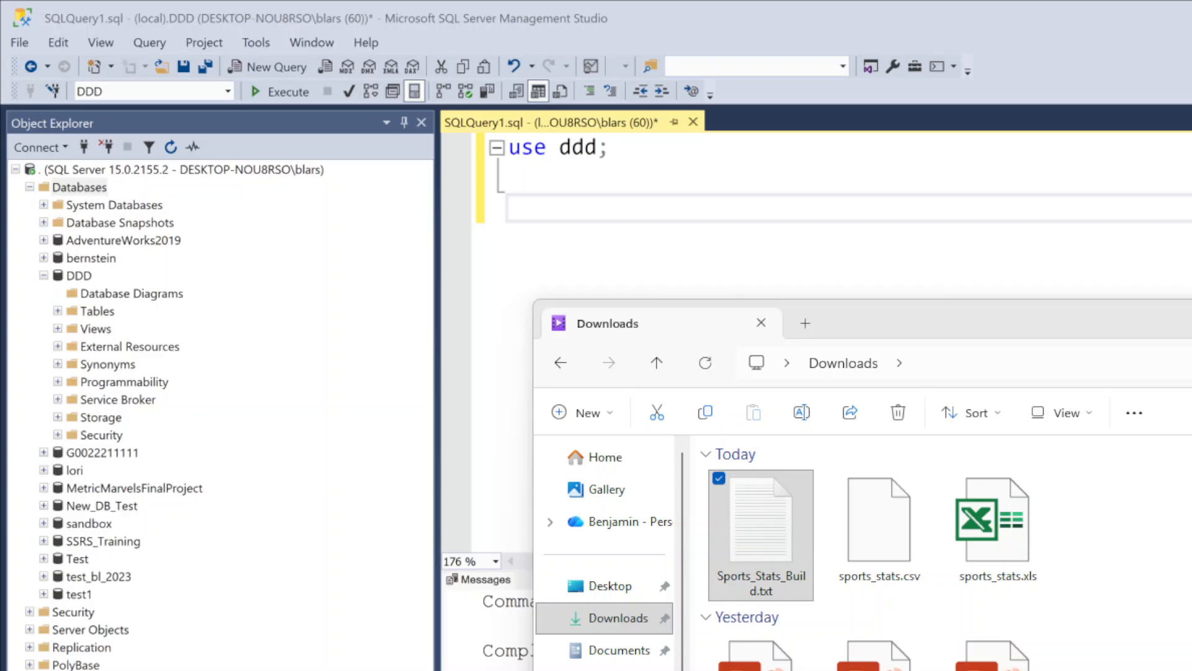
pyautogui.moveTo(1186, 670); pyautogui.dragTo(1113, 122)
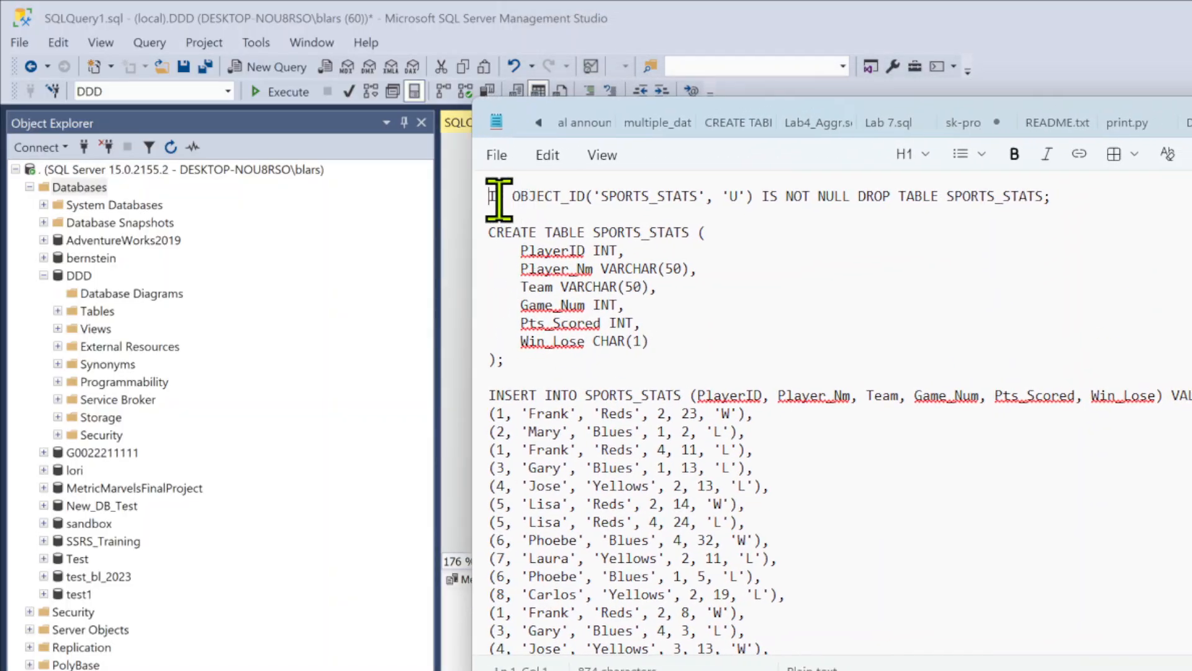
# Copy the entire script from Sports_Stats_Build.txt and paste it below "use ddd;" in the SQL Server Management Studio query
pyautogui.moveTo(489, 194); pyautogui.dragTo(1081, 665)
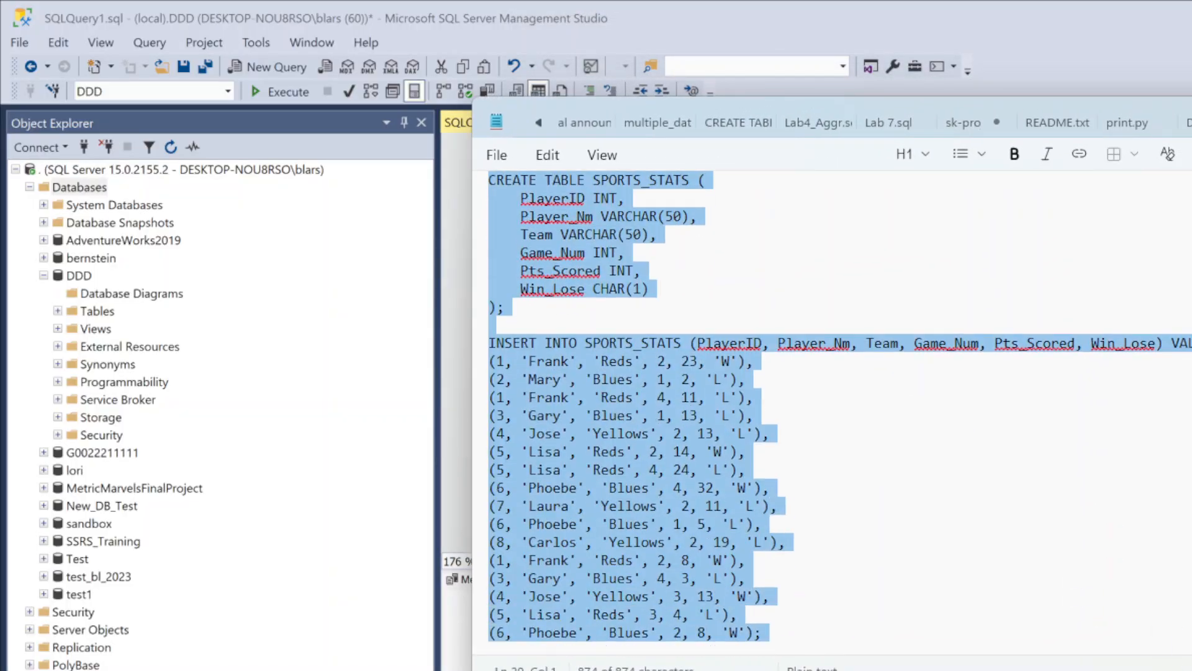
pyautogui.hotkey('alt', 'Tab')
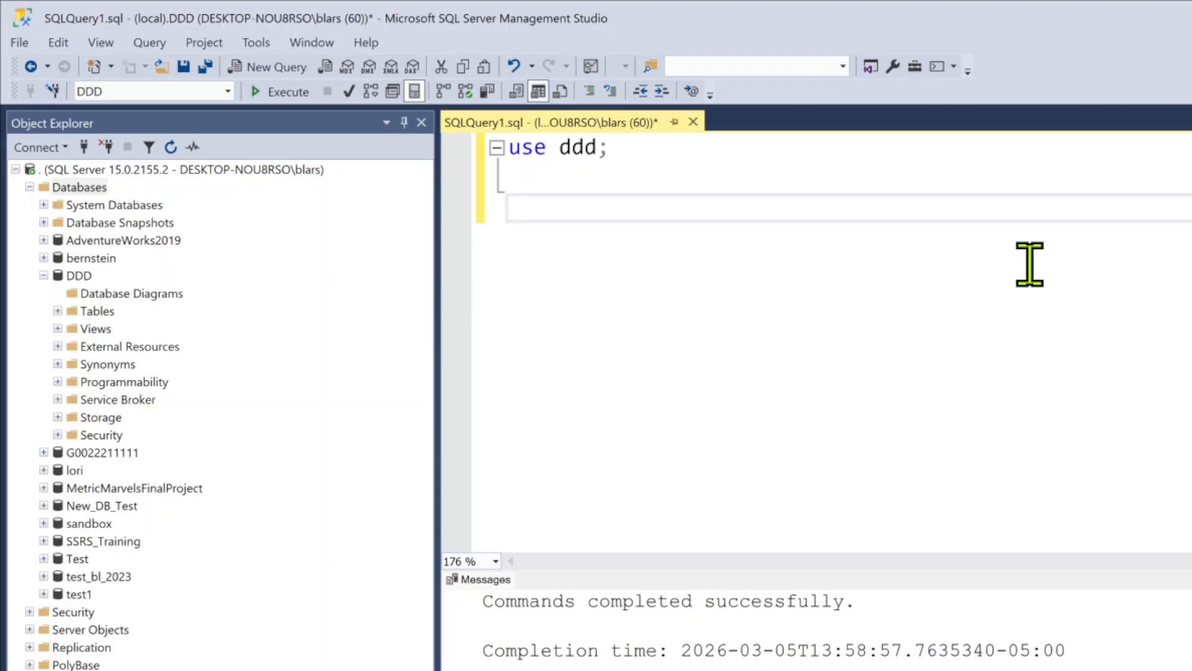
pyautogui.hotkey('ctrl', 'v')
pyautogui.scroll(3, 1027, 472)
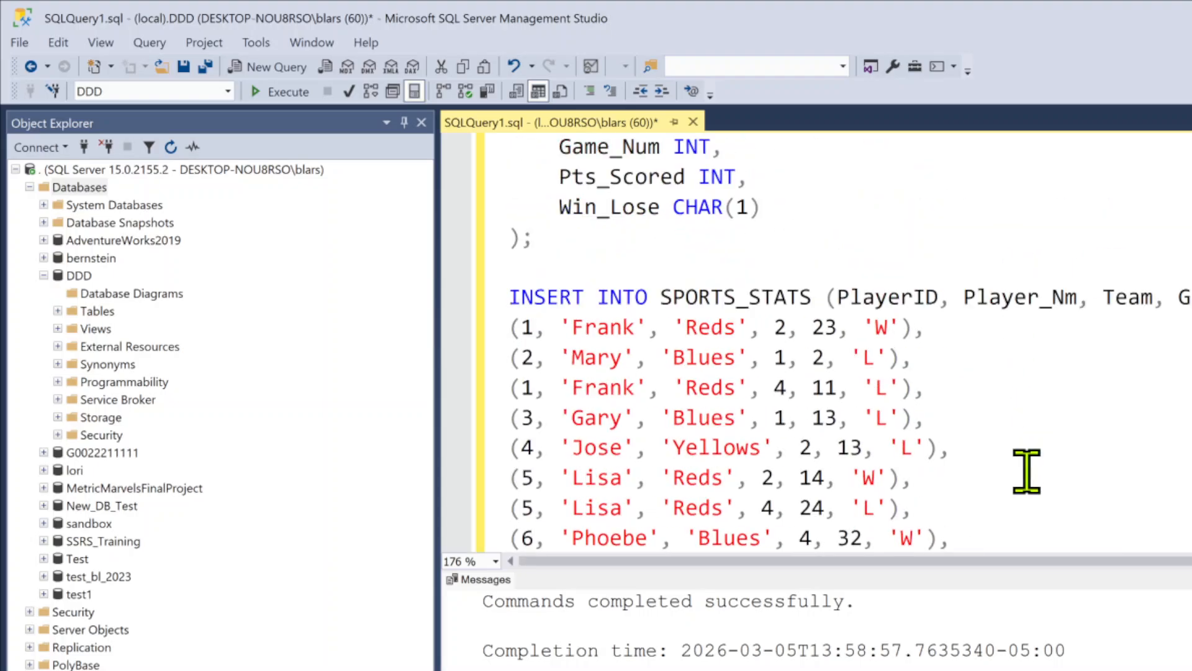
pyautogui.scroll(3, 1015, 460)
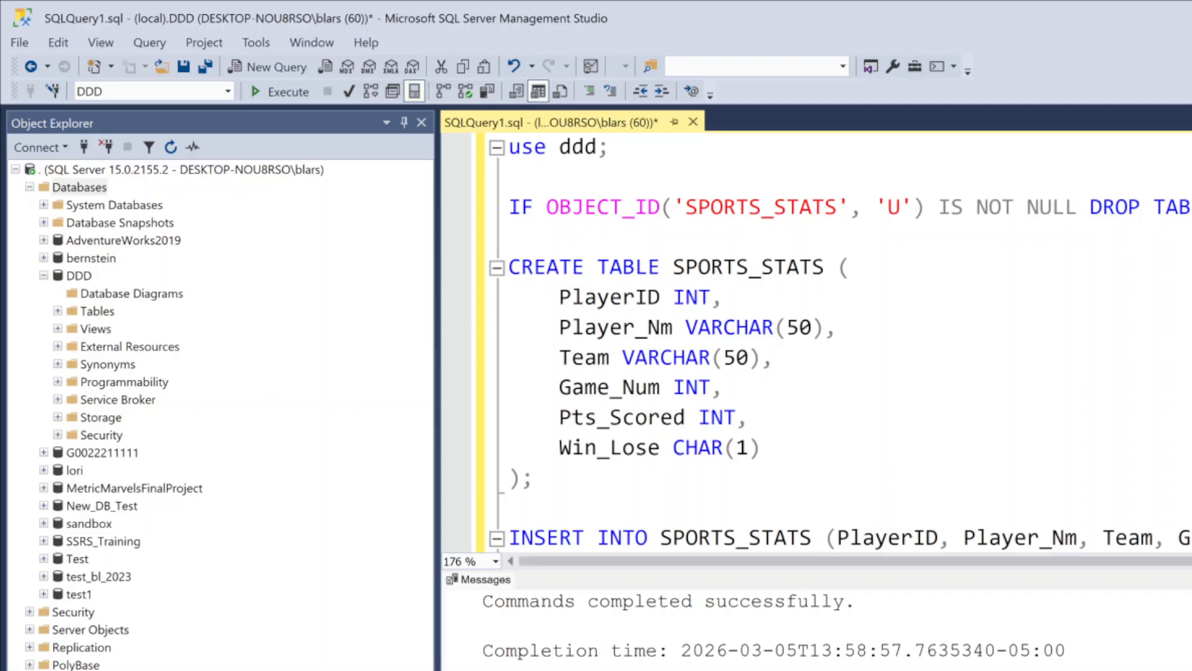
# Examine the conditional DROP TABLE line and the column names and data types in the SPORTS_STATS CREATE TABLE statement
pyautogui.click(198, 254)
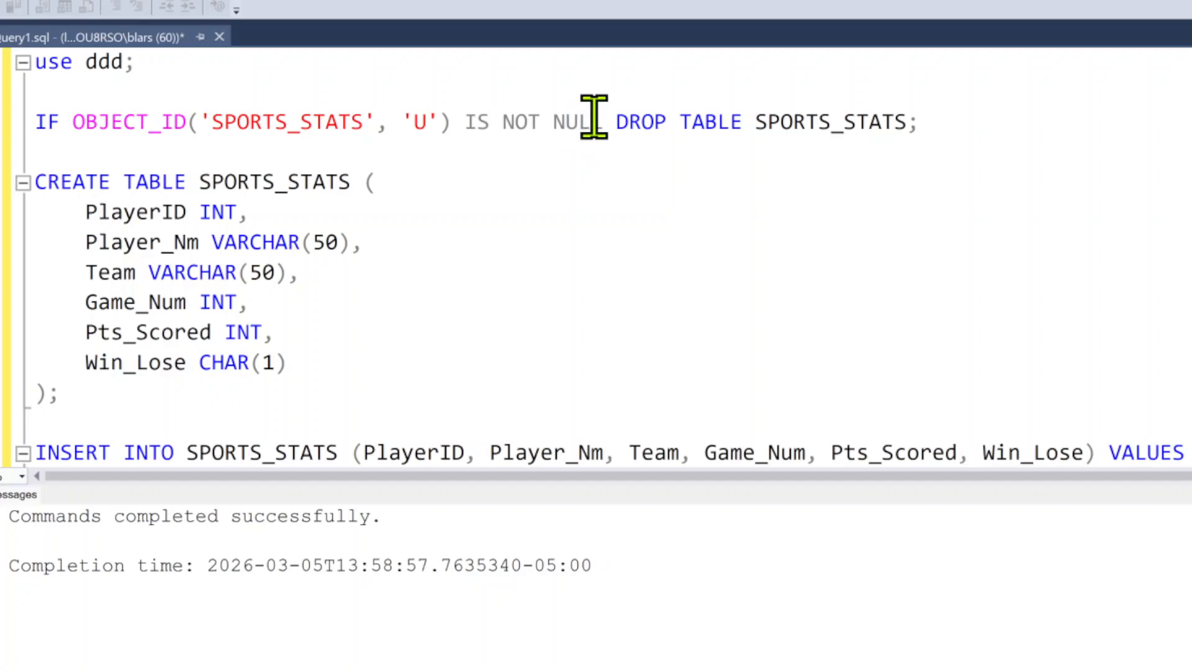
pyautogui.moveTo(615, 122); pyautogui.dragTo(455, 105)
pyautogui.click(700, 160)
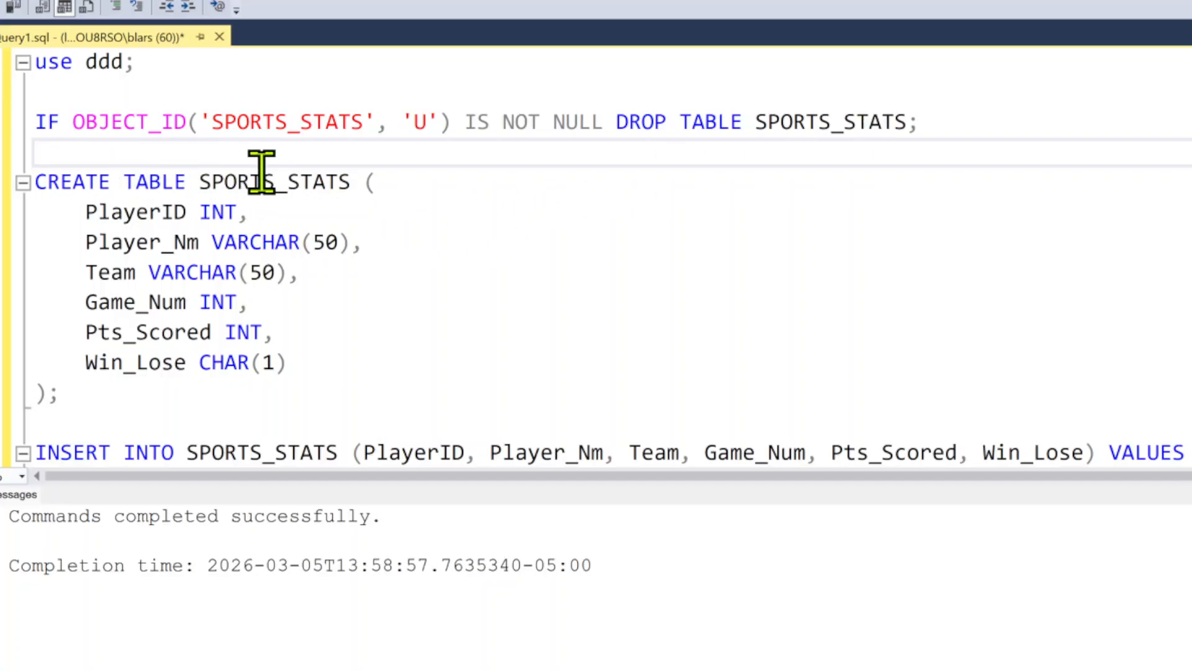
pyautogui.moveTo(351, 182); pyautogui.dragTo(262, 182)
pyautogui.click(127, 214)
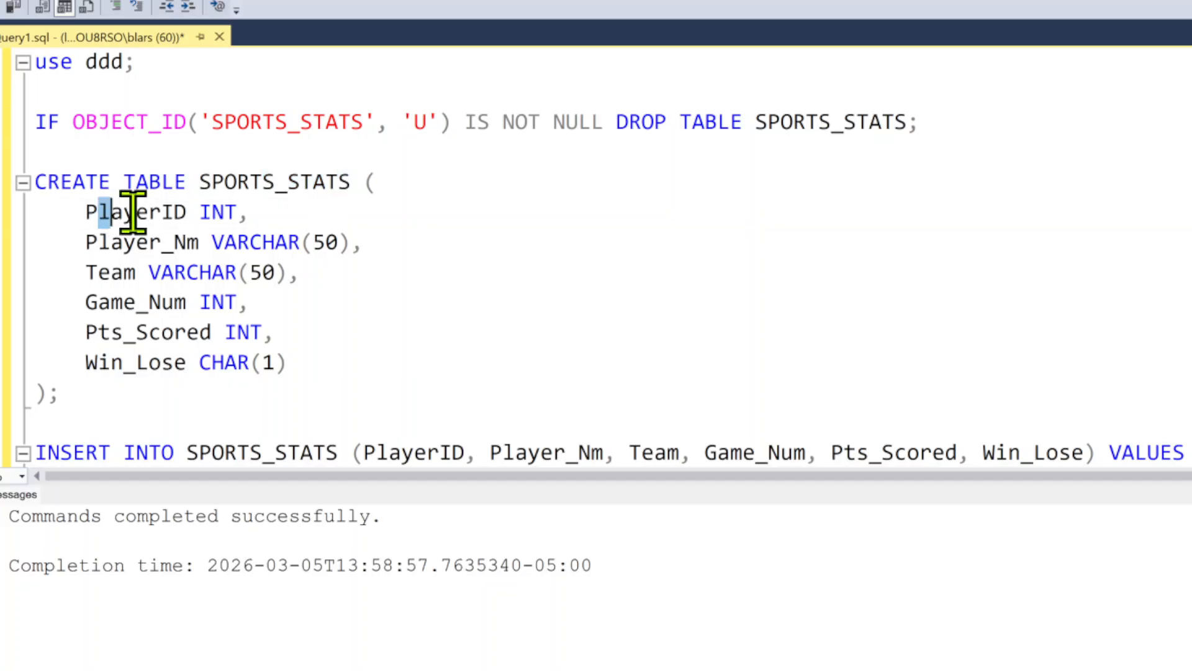
pyautogui.click(219, 217)
pyautogui.moveTo(222, 217); pyautogui.dragTo(289, 242)
pyautogui.moveTo(165, 251); pyautogui.dragTo(213, 266)
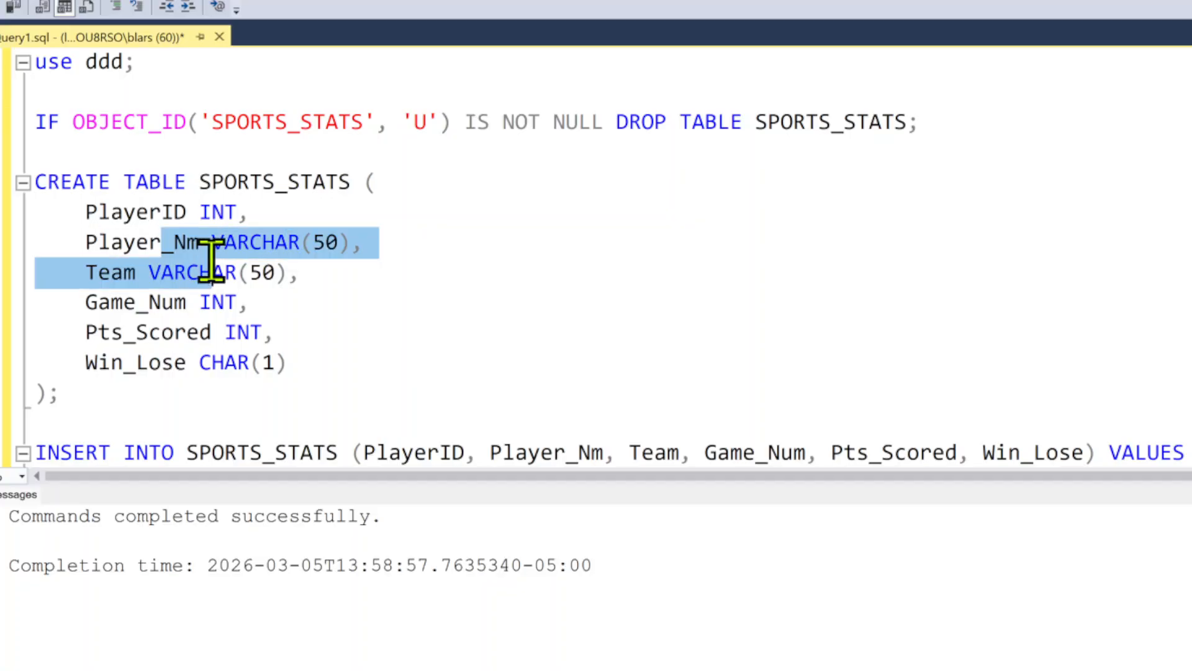
pyautogui.click(237, 304)
pyautogui.click(227, 338)
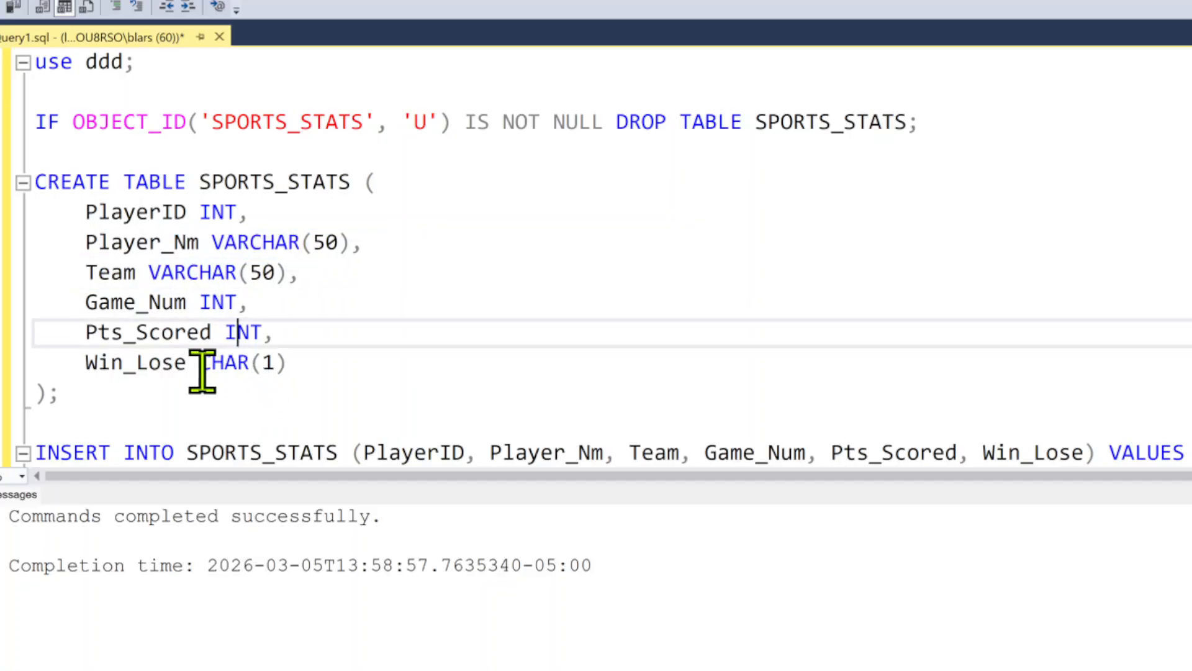
pyautogui.moveTo(200, 363); pyautogui.dragTo(276, 364)
# Review the INSERT INTO SPORTS_STATS rows and compare their values with the table's column definitions
pyautogui.scroll(-1, 529, 302)
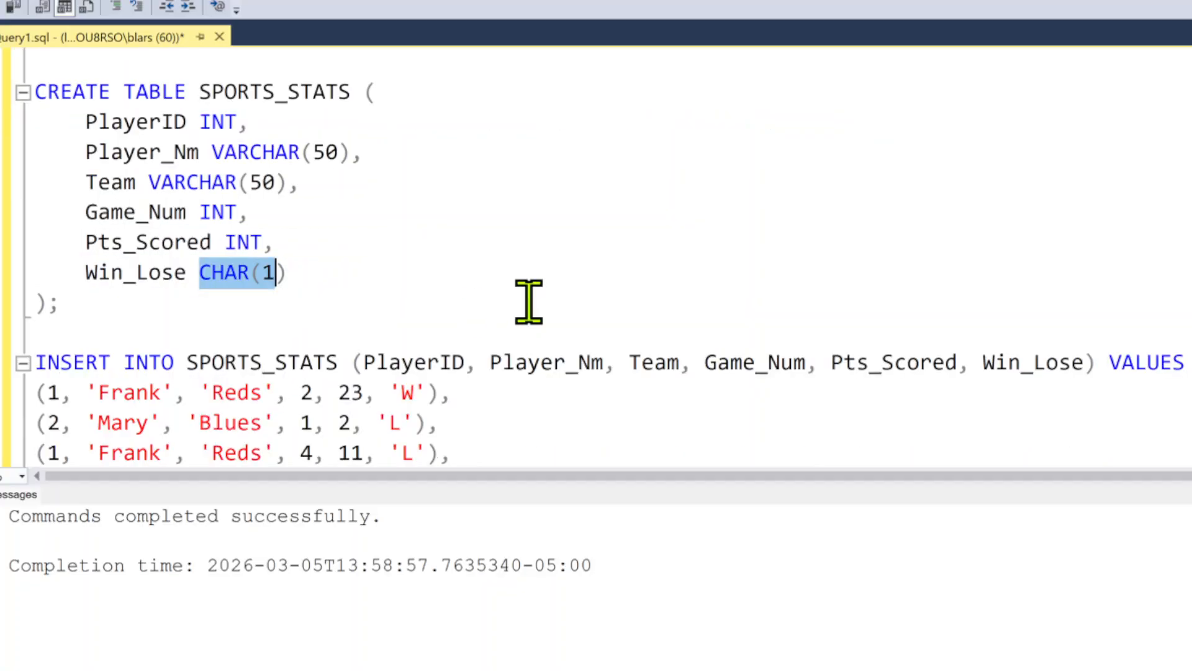
pyautogui.scroll(-1, 528, 303)
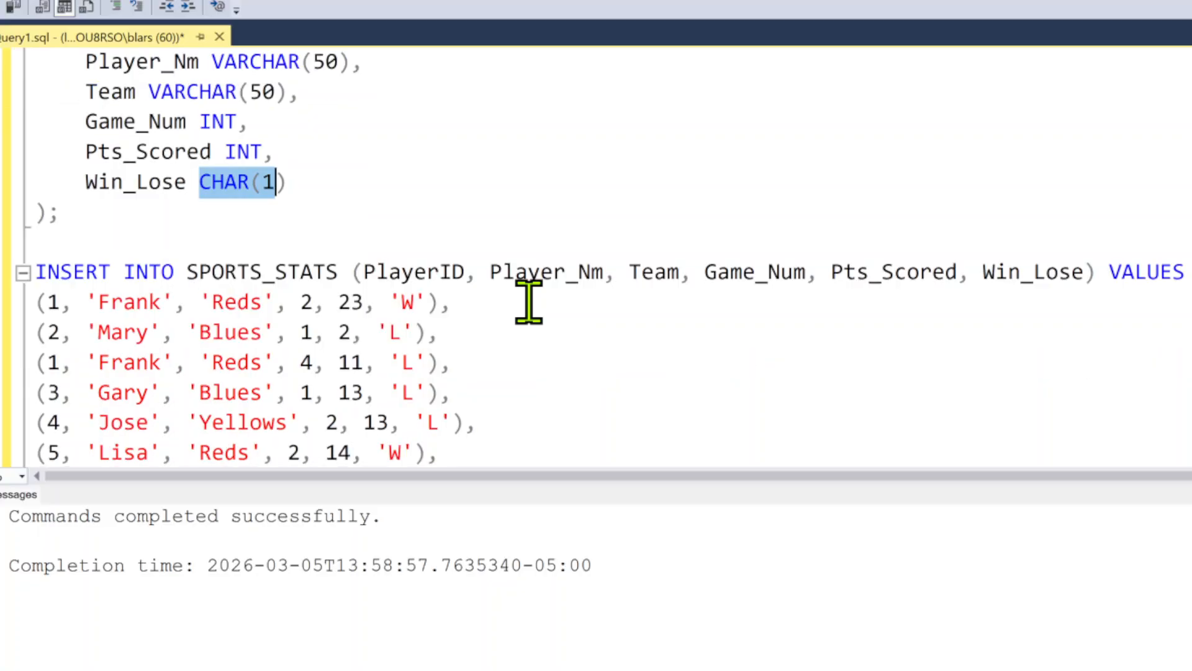
pyautogui.scroll(-2, 528, 303)
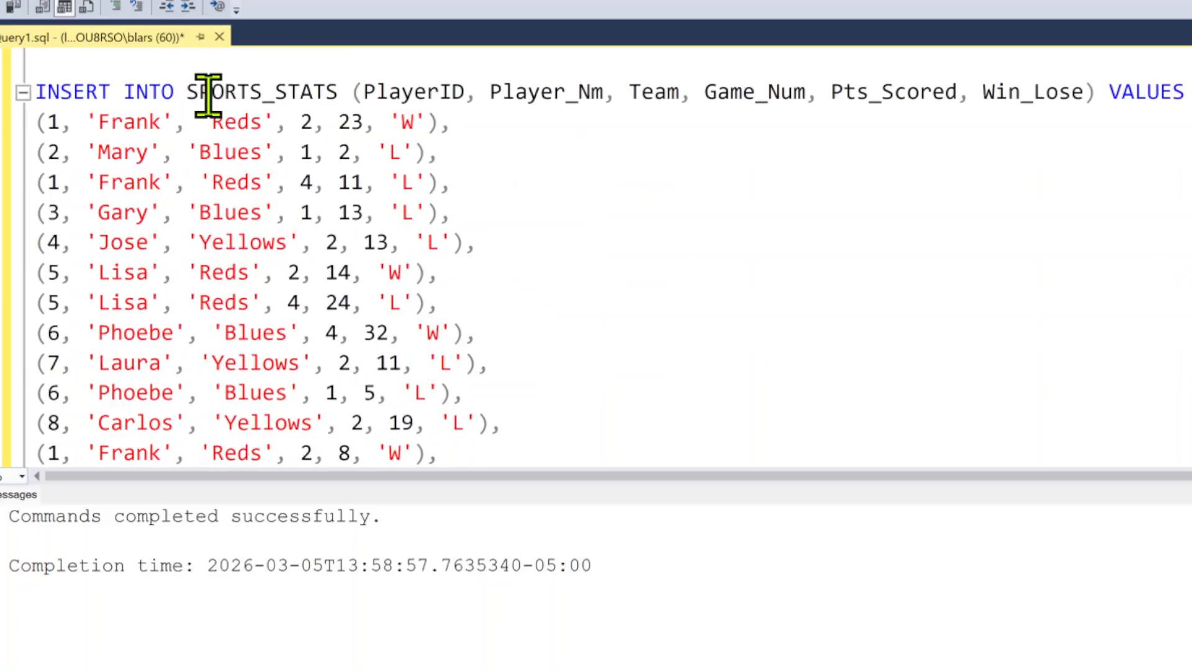
pyautogui.scroll(-3, 160, 269)
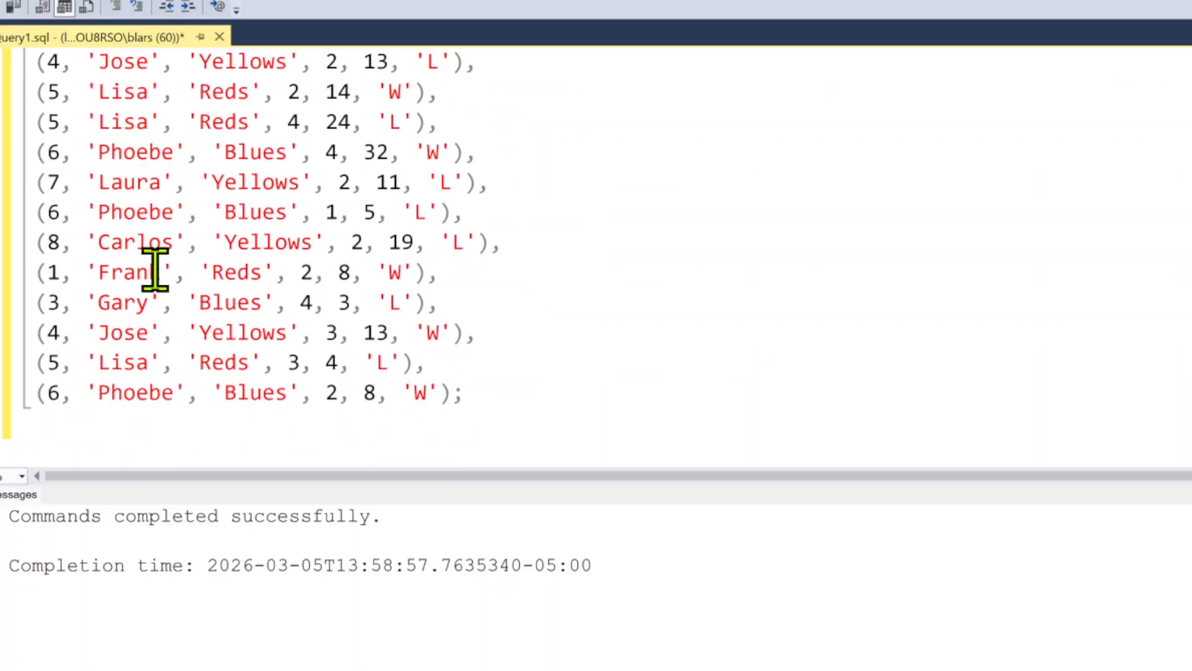
pyautogui.scroll(4, 147, 308)
pyautogui.scroll(3, 151, 298)
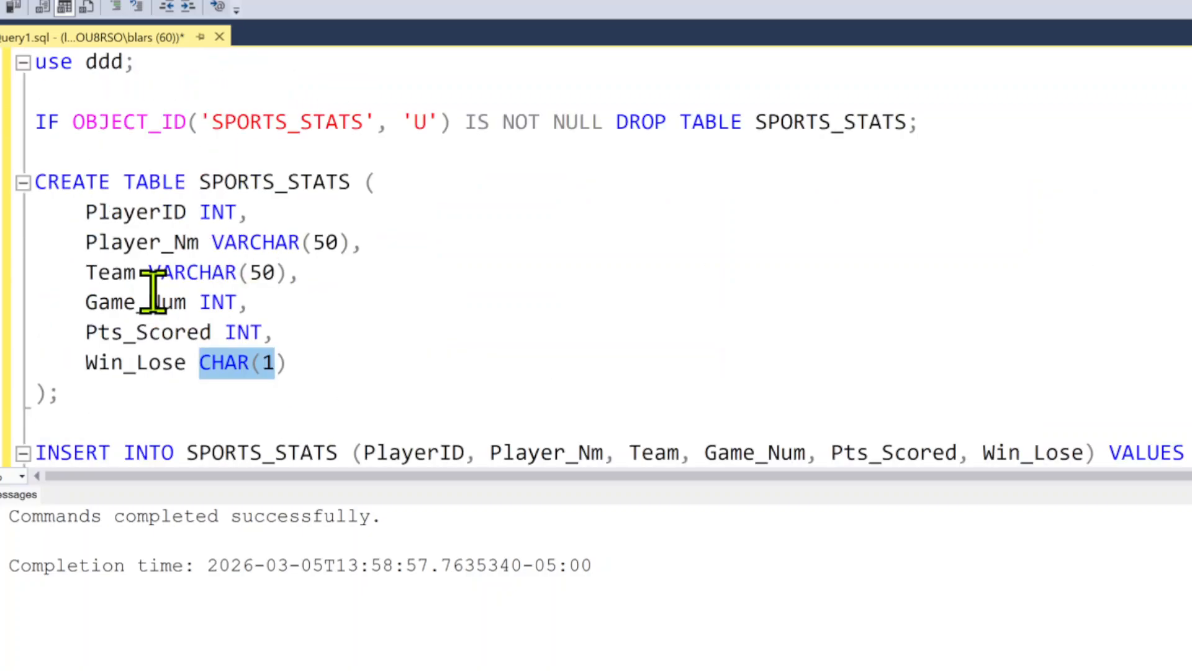
pyautogui.scroll(-1, 152, 277)
pyautogui.click(60, 386)
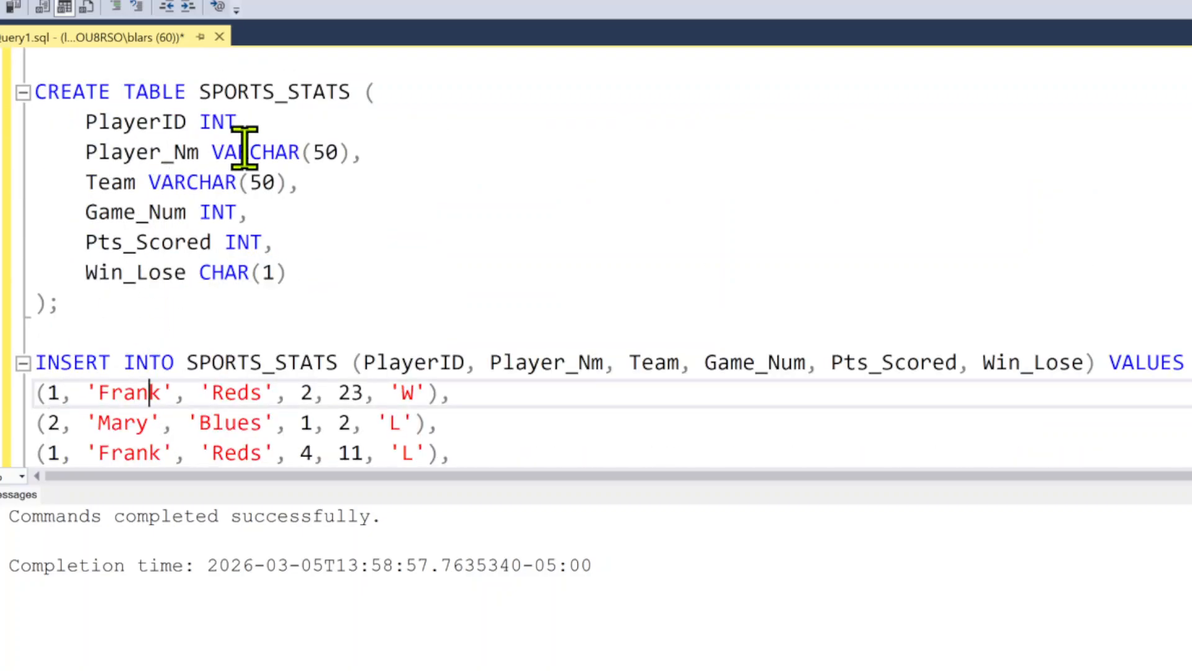
pyautogui.click(223, 392)
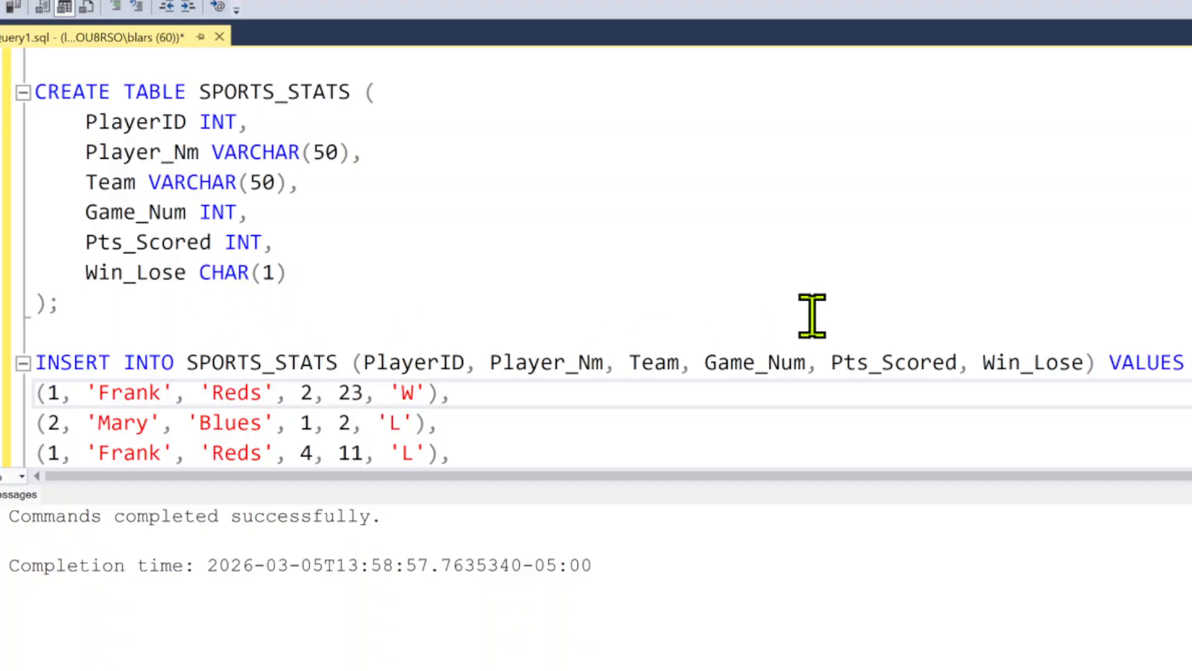
pyautogui.scroll(-4, 812, 315)
pyautogui.scroll(-2, 812, 314)
pyautogui.scroll(7, 769, 316)
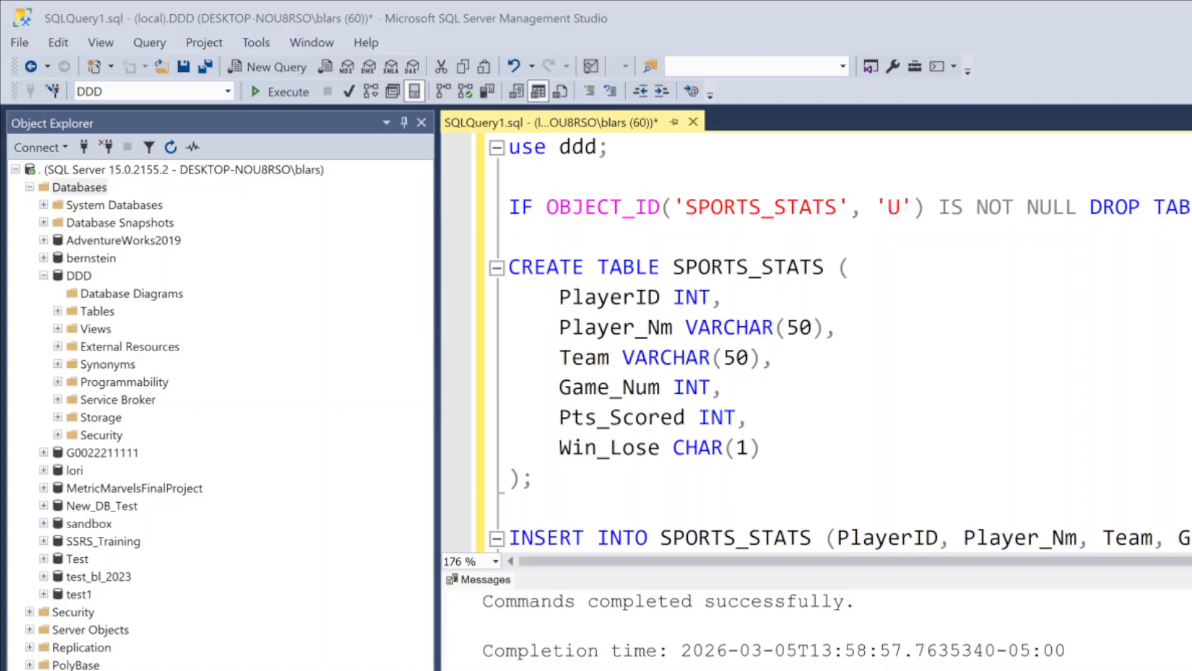
# Execute the full script to create and populate SPORTS_STATS, and look over its inserted rows
pyautogui.click(276, 92)
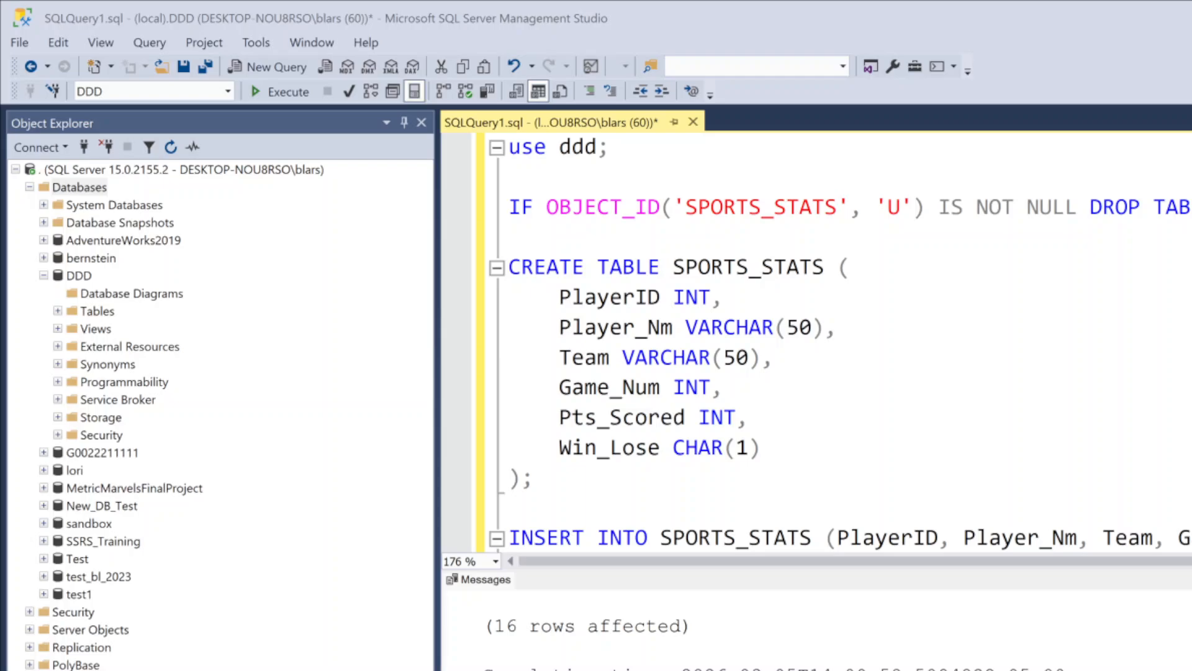
pyautogui.scroll(-9, 746, 377)
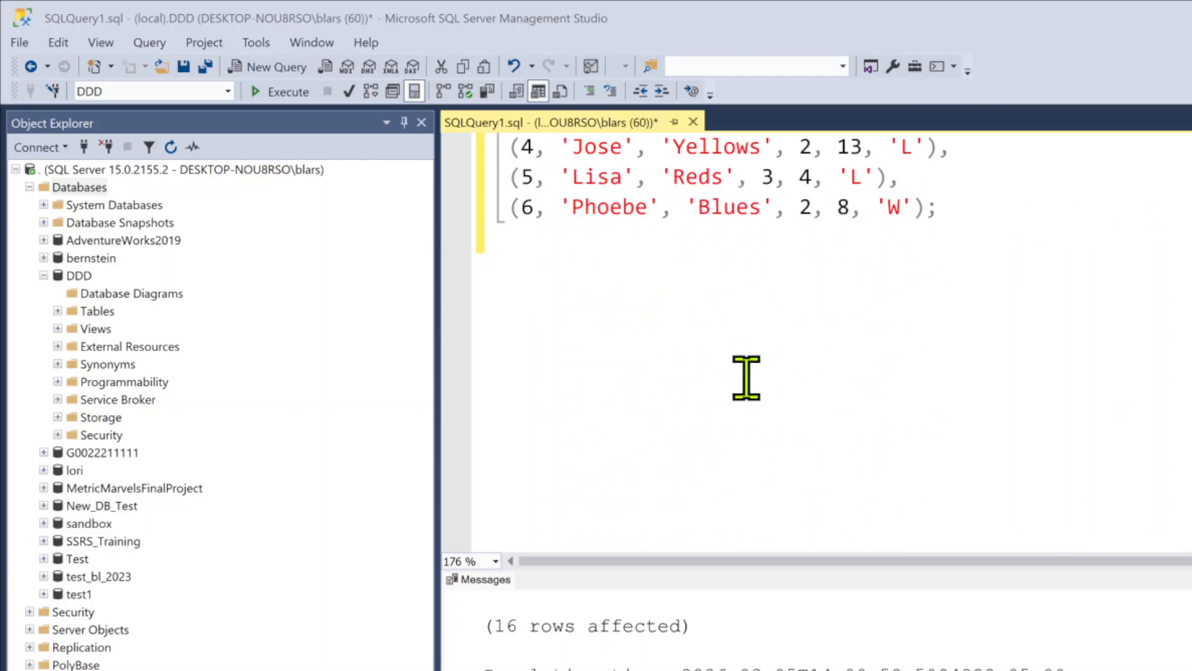
pyautogui.scroll(2, 746, 377)
pyautogui.click(787, 381)
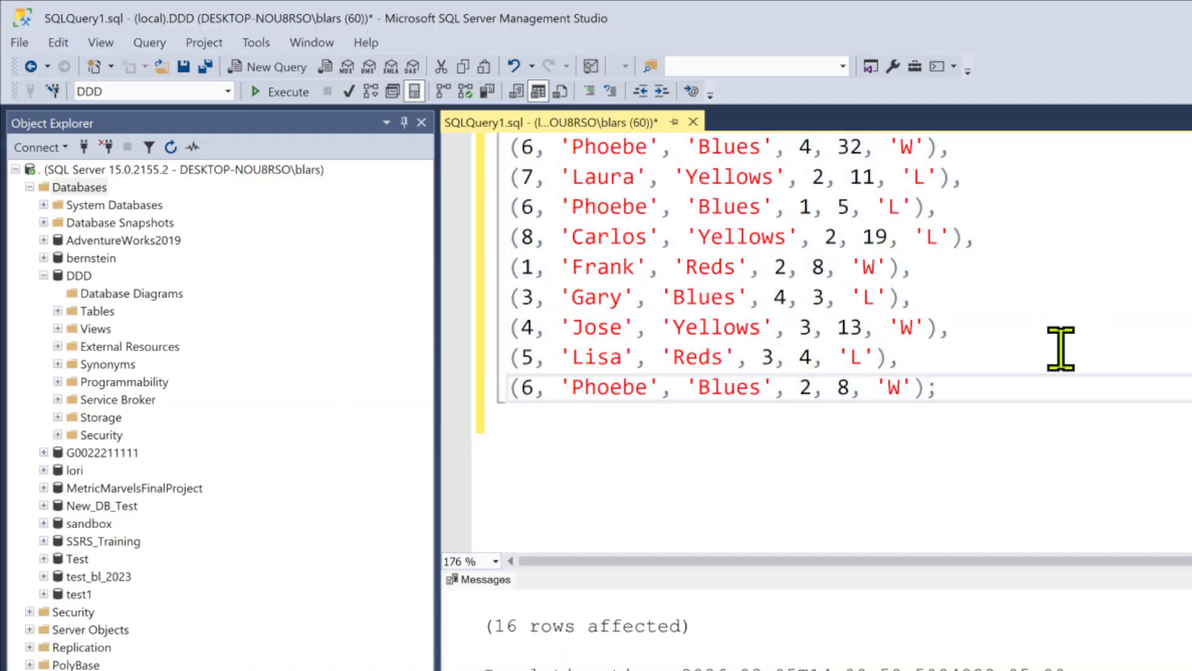
pyautogui.scroll(7, 953, 349)
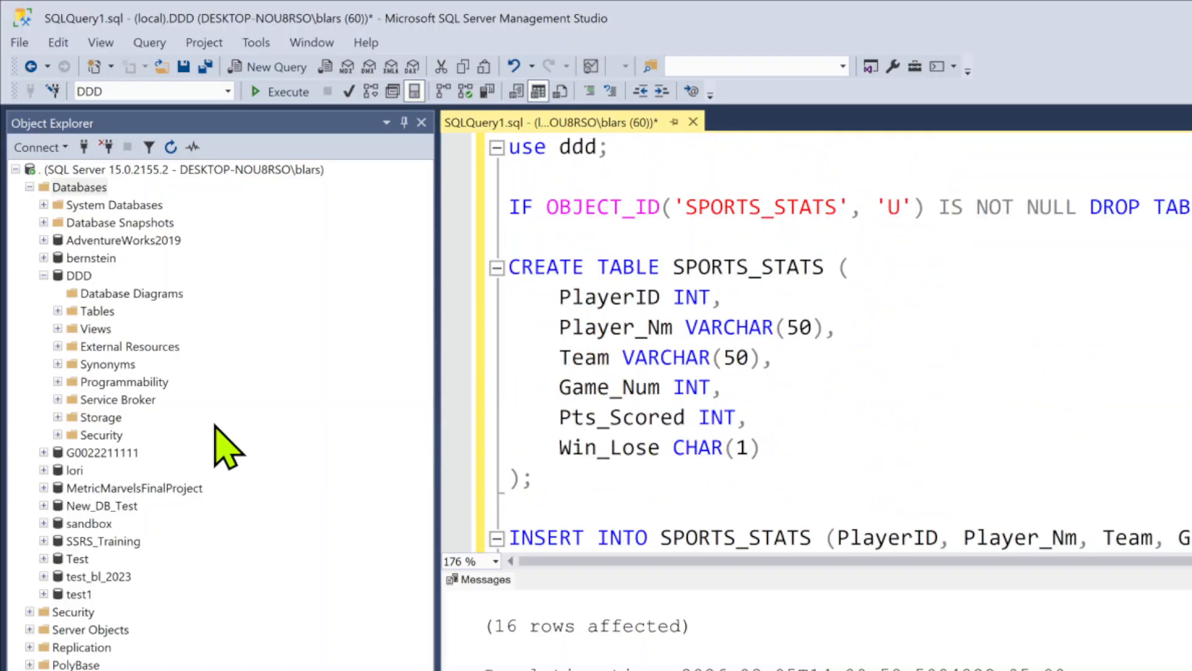
# Expand the Tables folder of the DDD database and refresh it
pyautogui.click(57, 311)
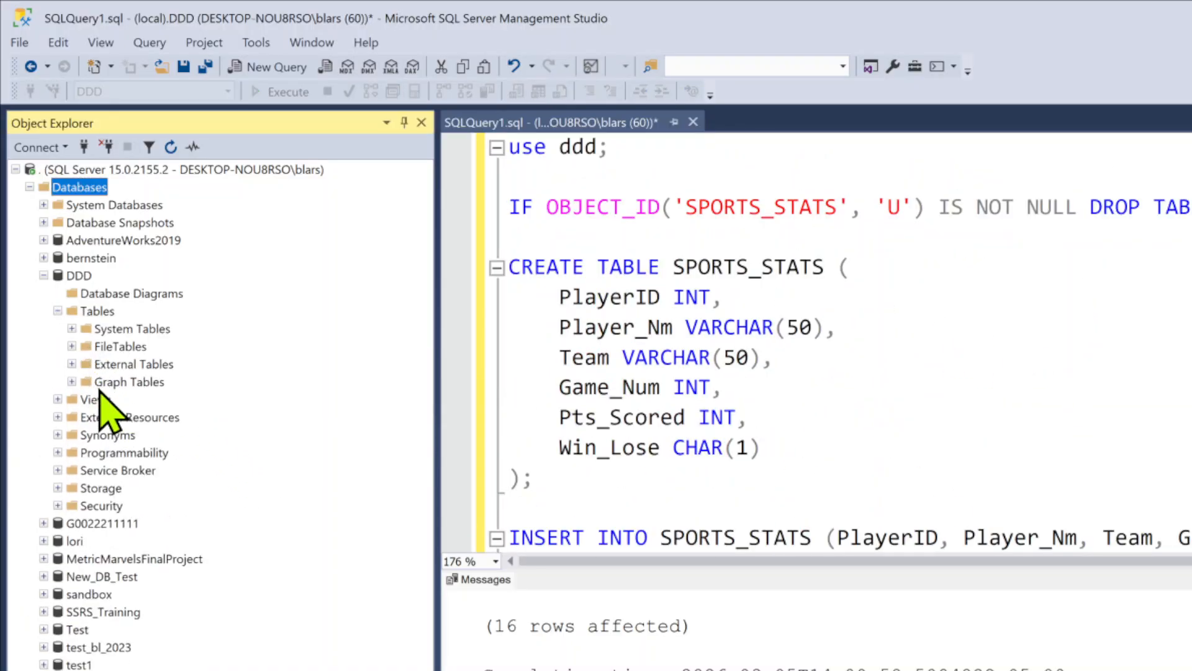
pyautogui.click(81, 313)
pyautogui.rightClick(79, 313)
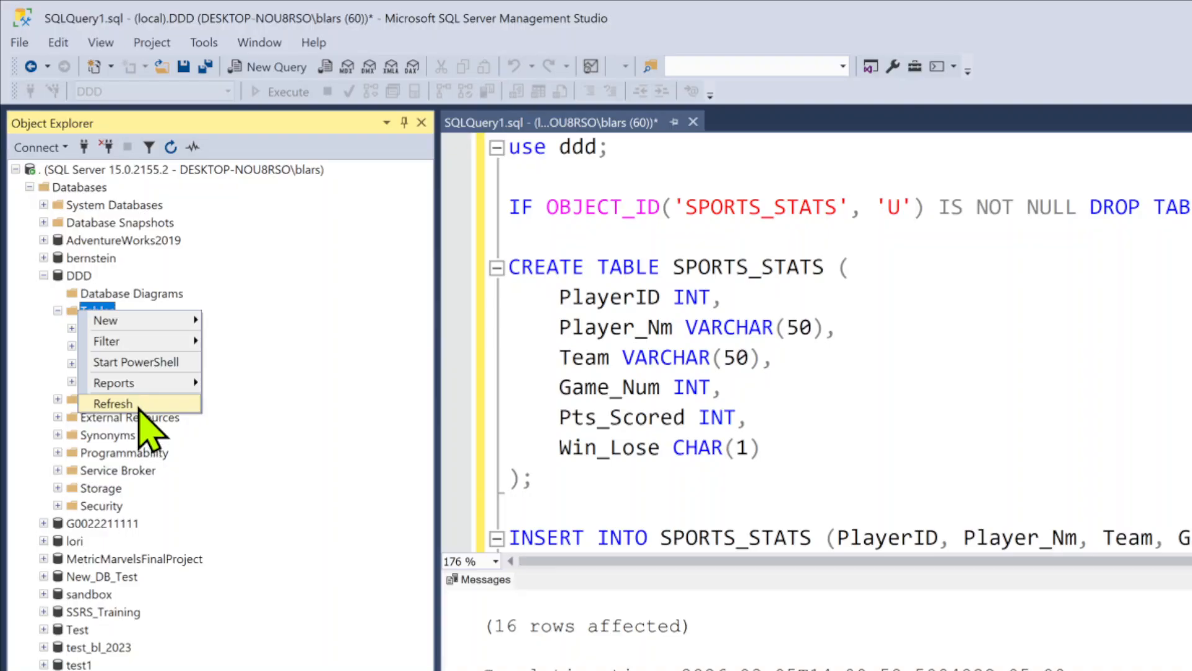
pyautogui.click(143, 405)
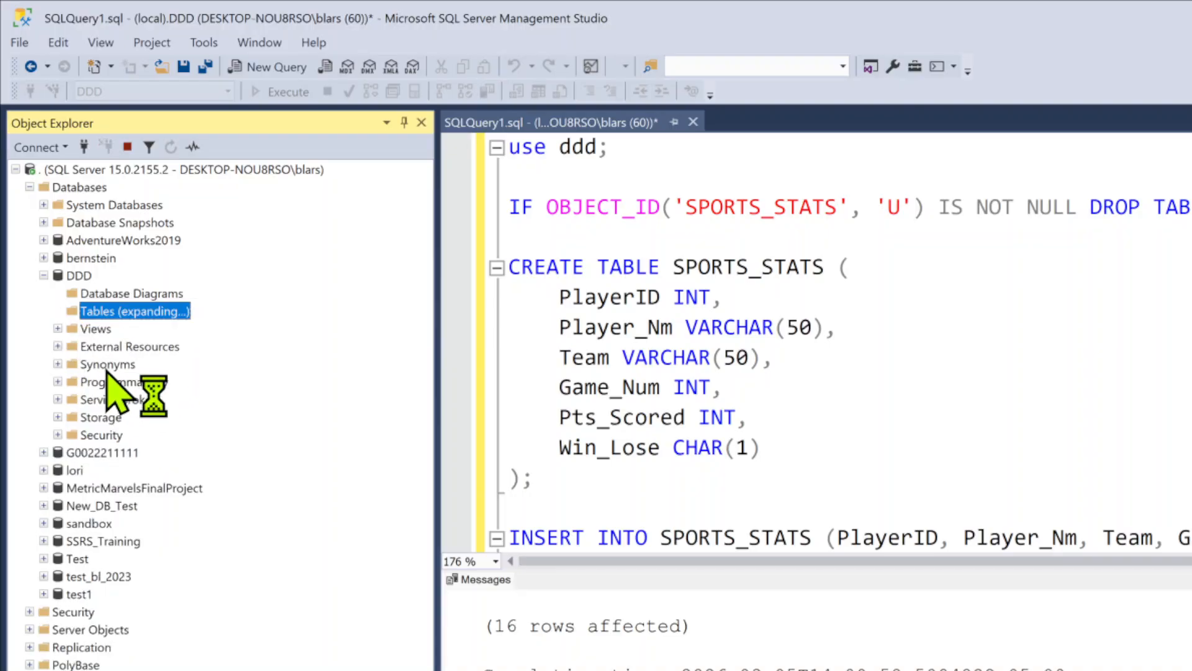
# Open a new query on the DDD database and begin it with the statement "use ddd;"
pyautogui.click(122, 400)
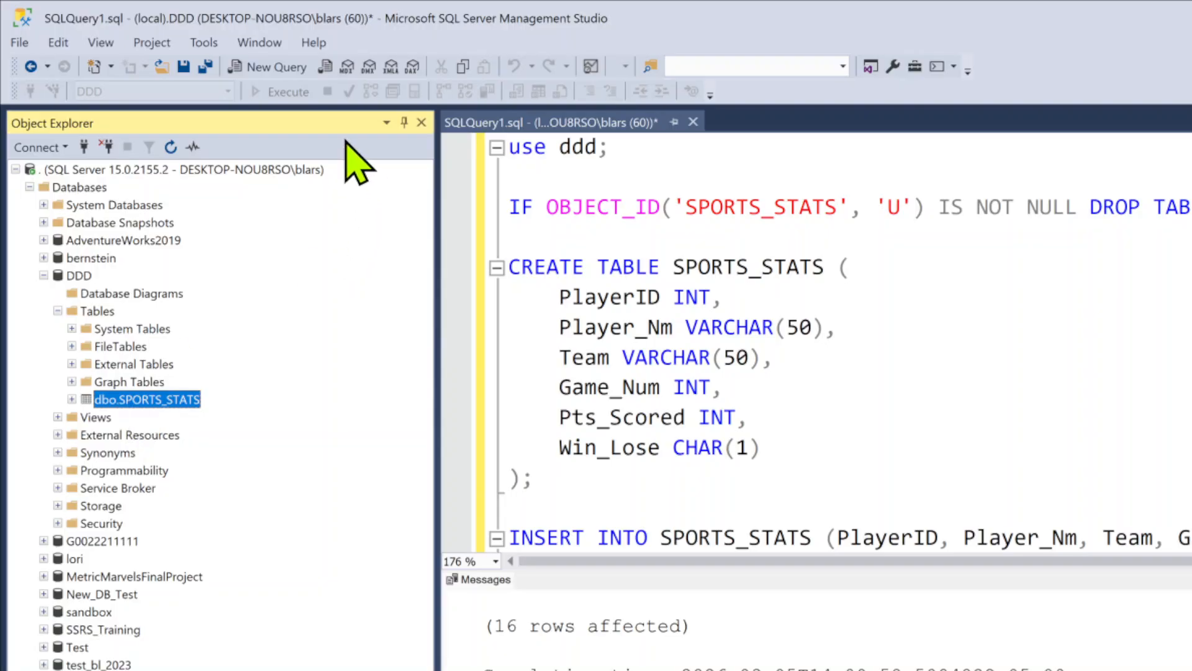
pyautogui.click(278, 70)
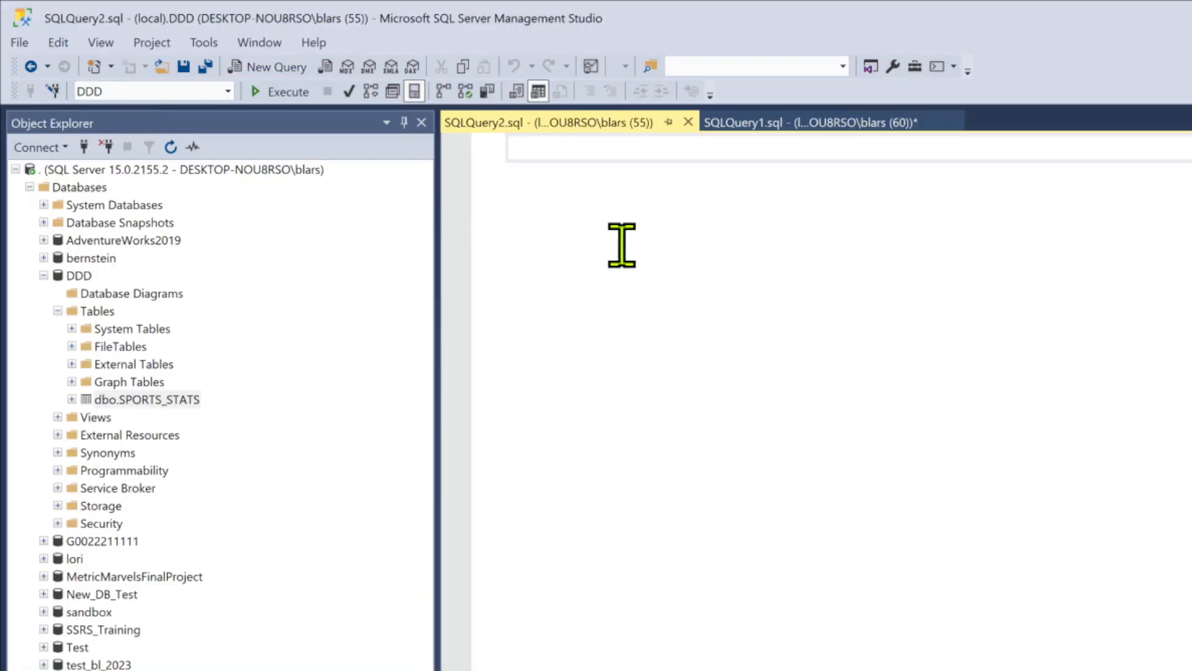
pyautogui.write('use')
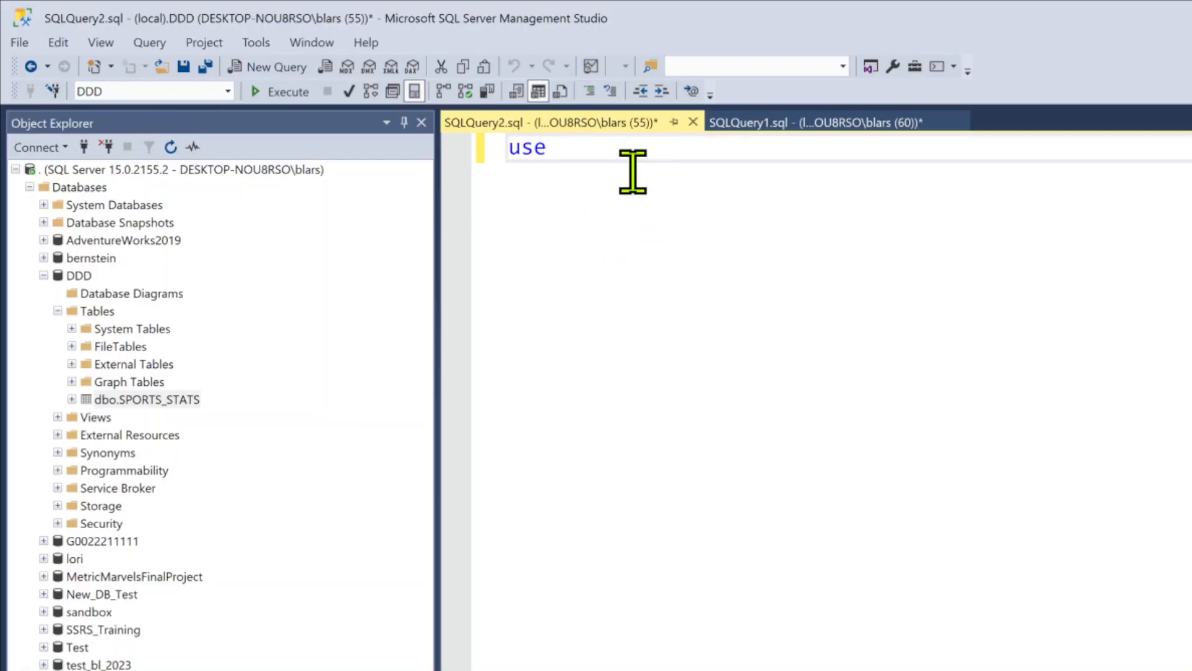
pyautogui.write(' ddd;')
pyautogui.press('Return')
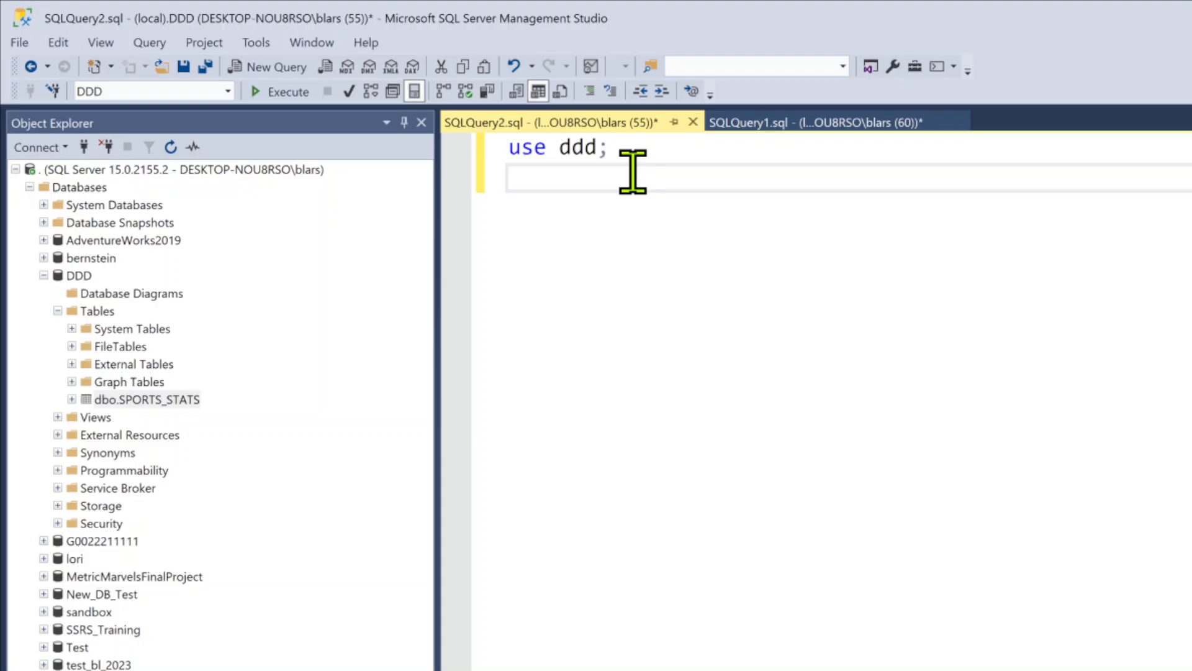
pyautogui.press('Return')
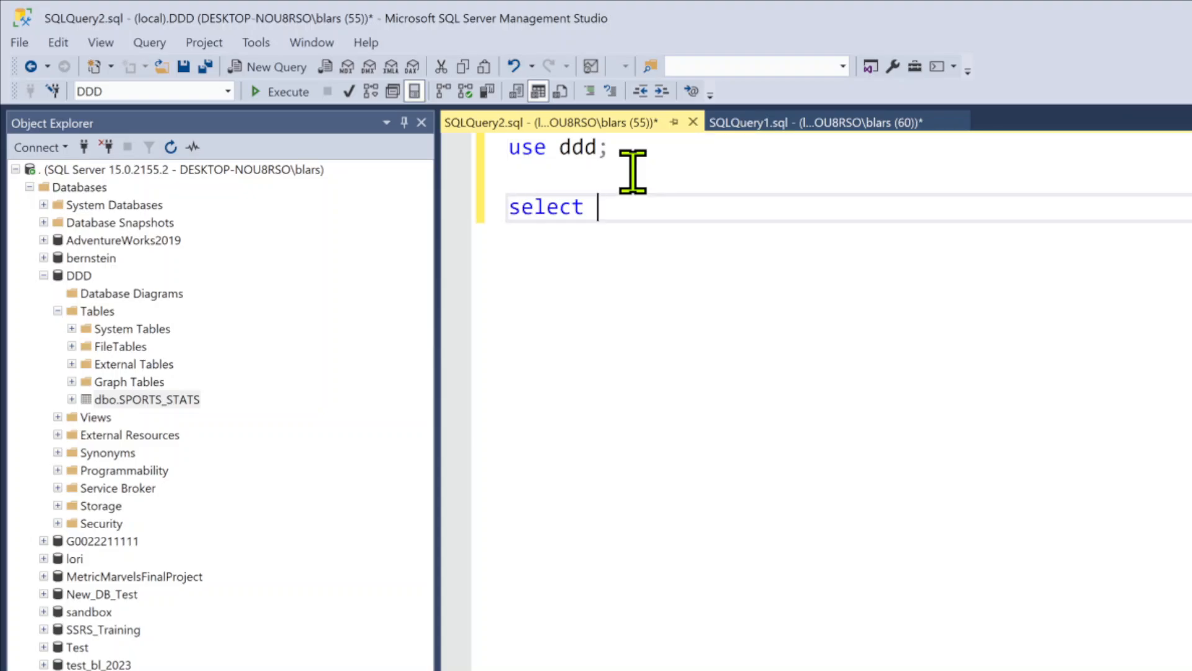
# Write the query "select * from SPORTS_STATS;" below the use statement
pyautogui.write('select *')
pyautogui.press('Return')
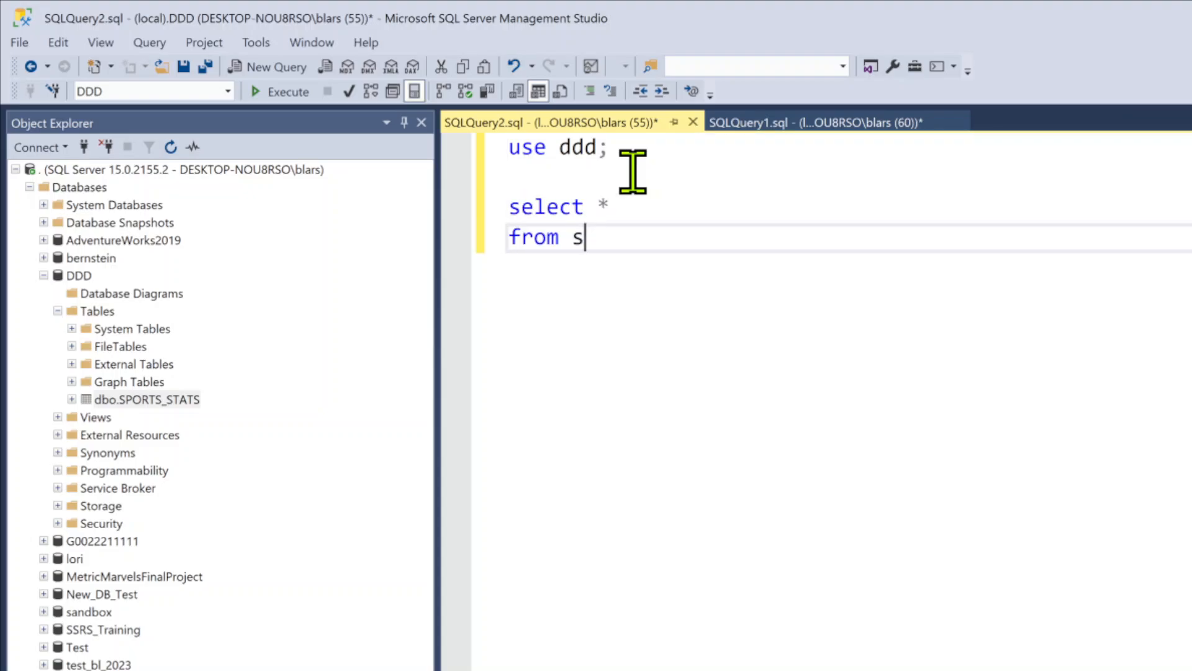
pyautogui.write('from spro')
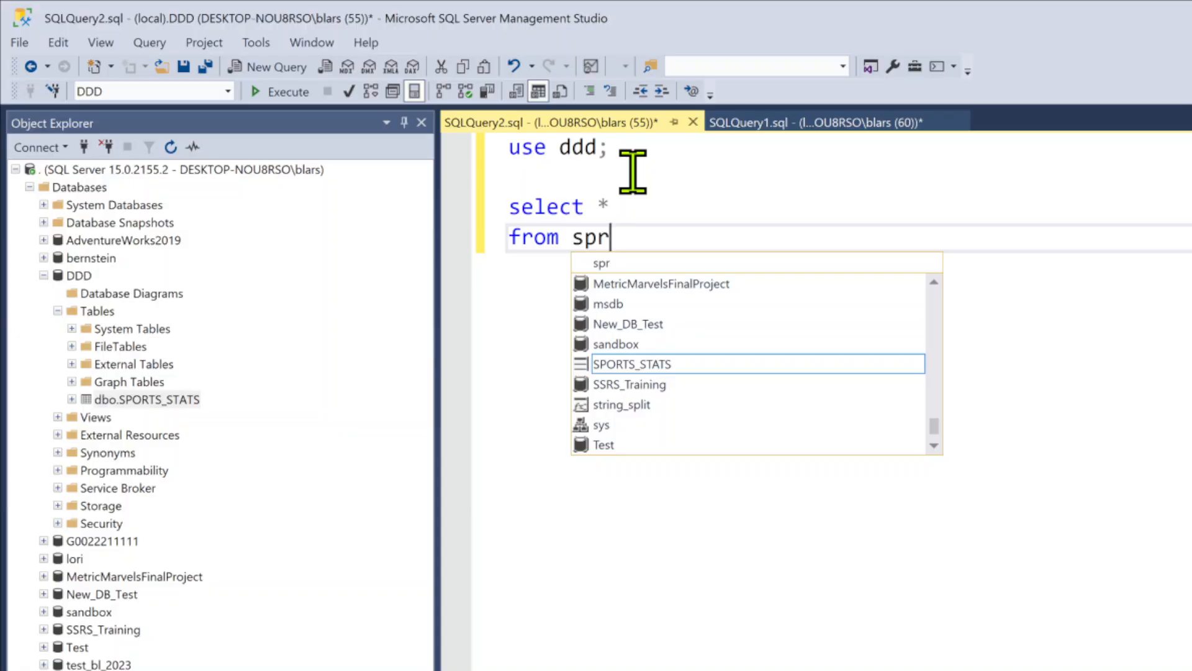
pyautogui.press('BackSpace')
pyautogui.write('orts')
pyautogui.press('Tab')
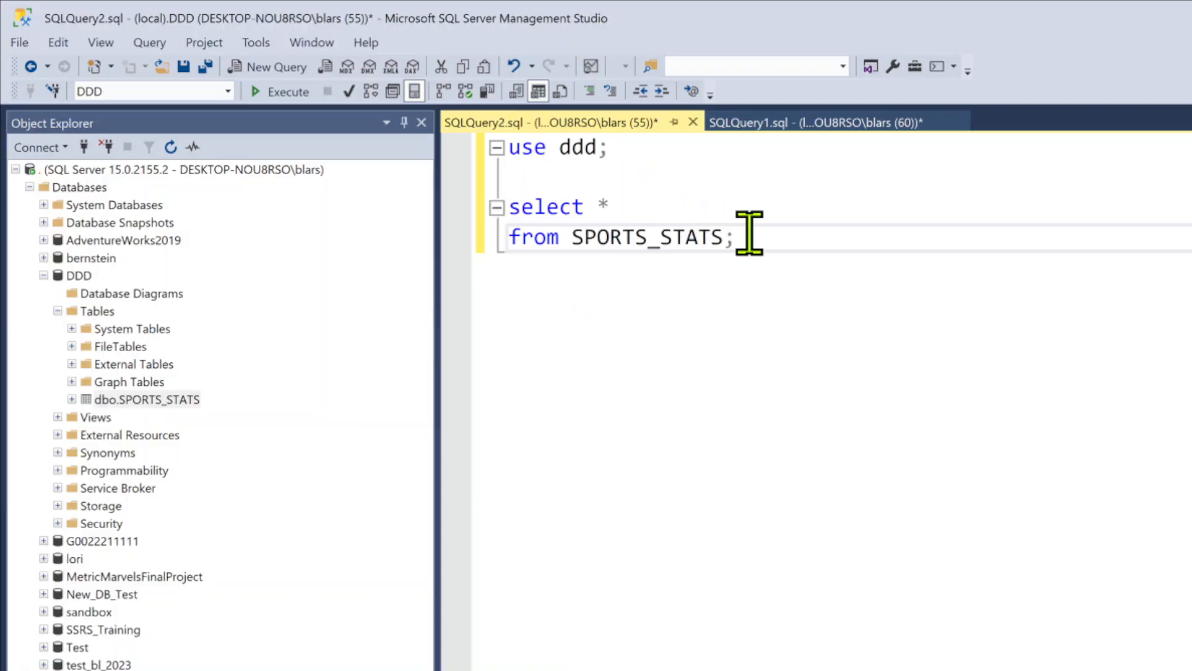
# Execute only the SELECT statement and look over all returned SPORTS_STATS rows
pyautogui.moveTo(753, 236); pyautogui.dragTo(504, 205)
pyautogui.click(286, 92)
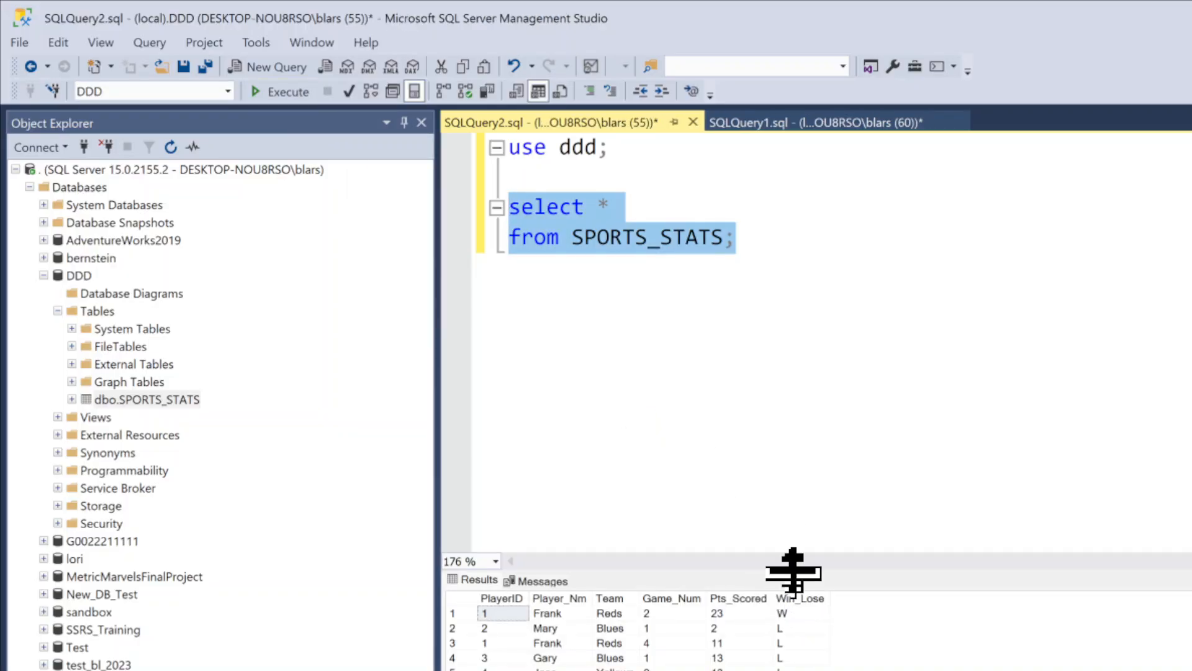
pyautogui.moveTo(793, 567); pyautogui.dragTo(797, 298)
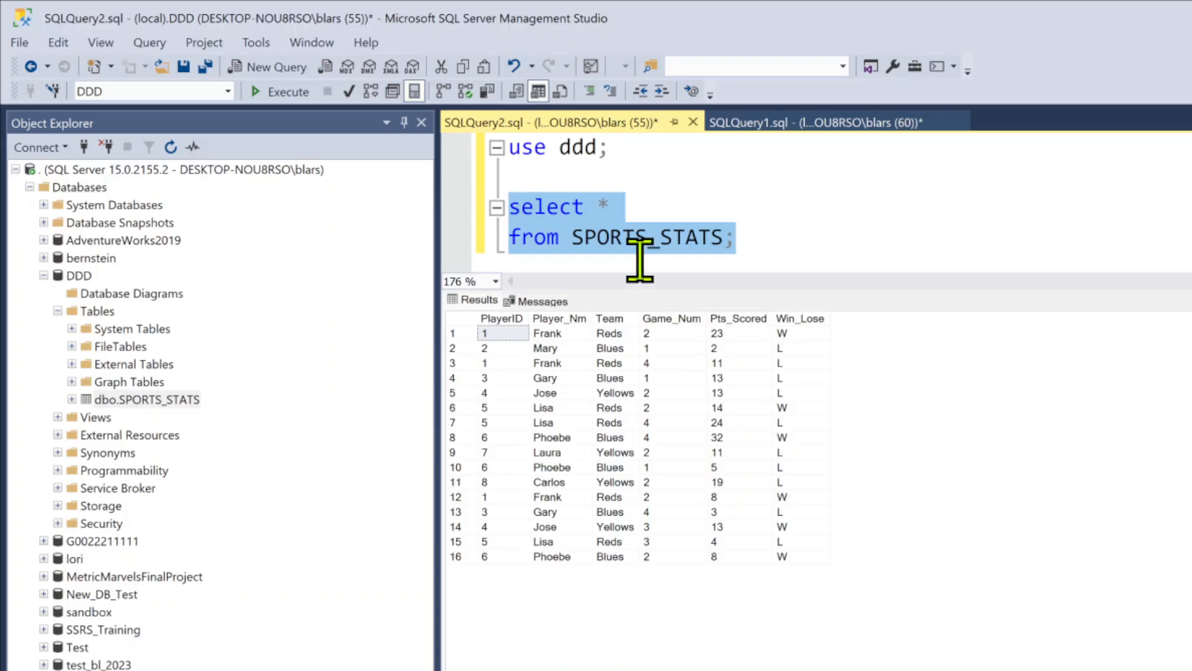
pyautogui.click(631, 293)
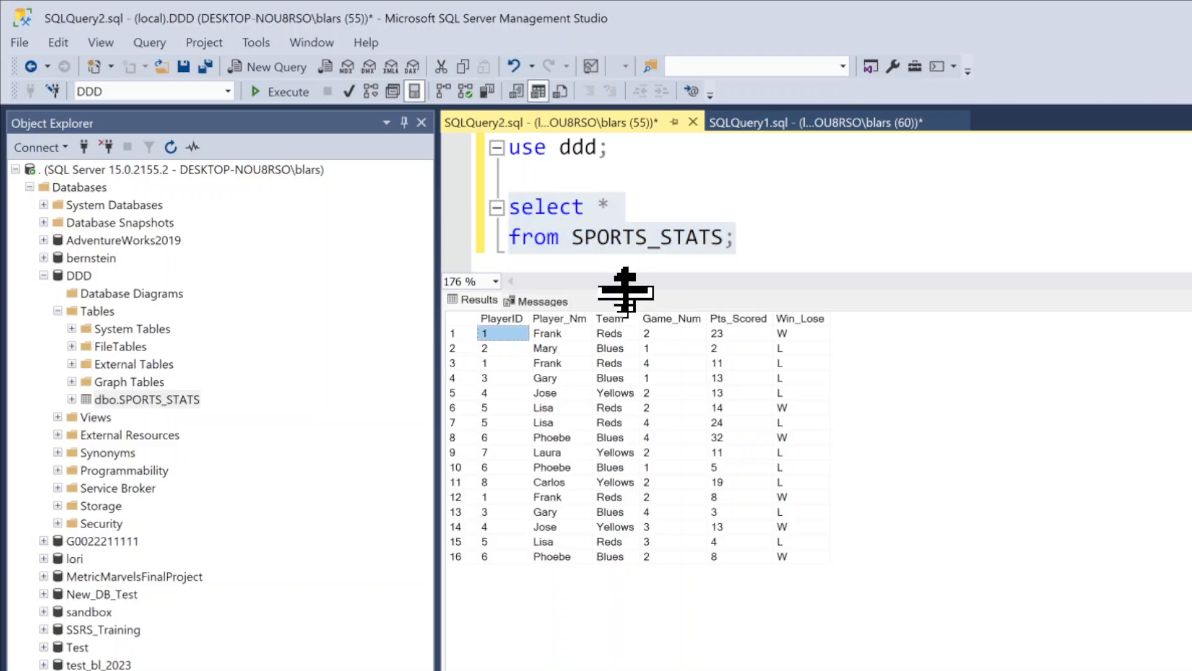
pyautogui.moveTo(626, 293); pyautogui.dragTo(628, 488)
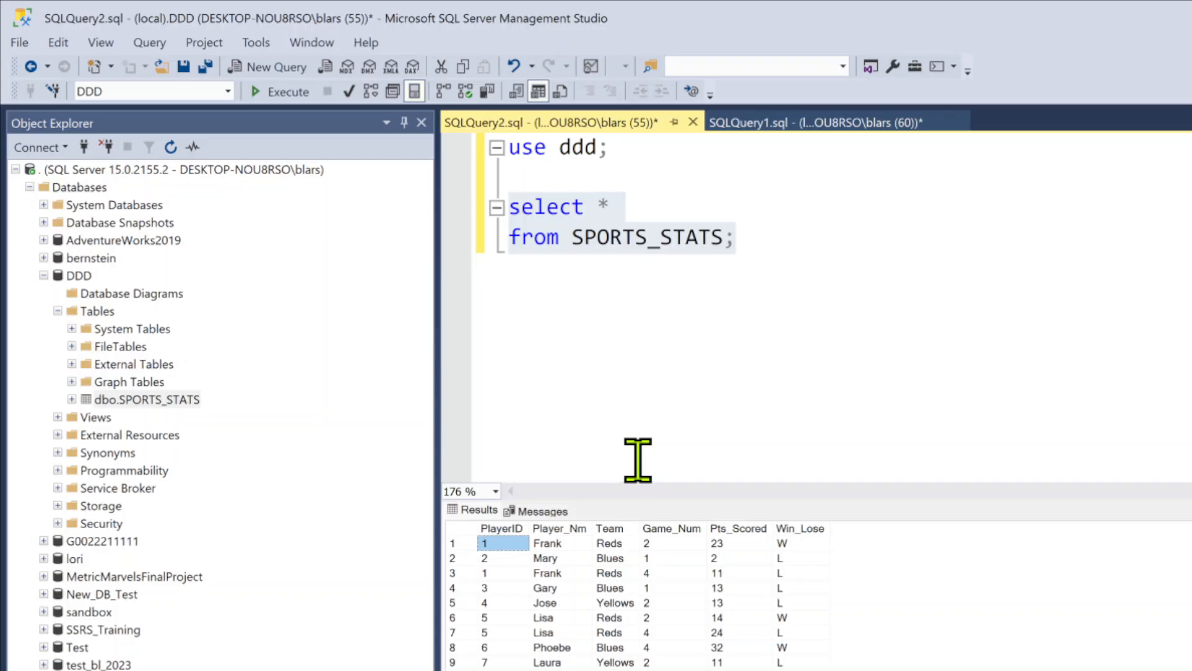
pyautogui.click(24, 44)
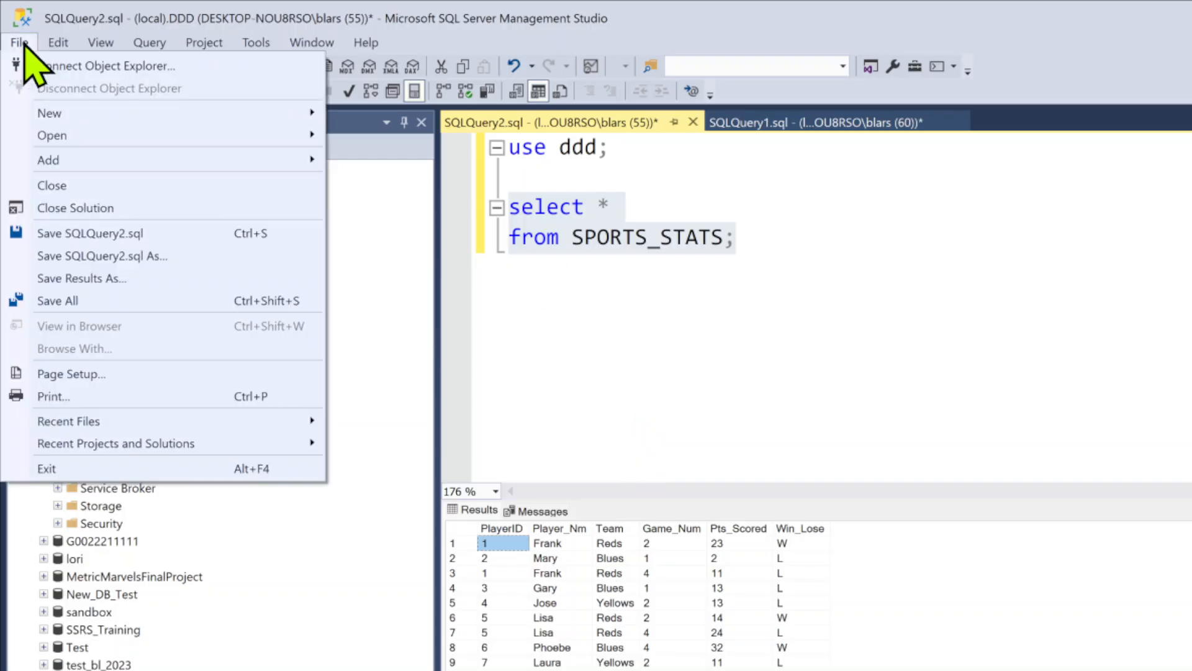
pyautogui.moveTo(65, 142)
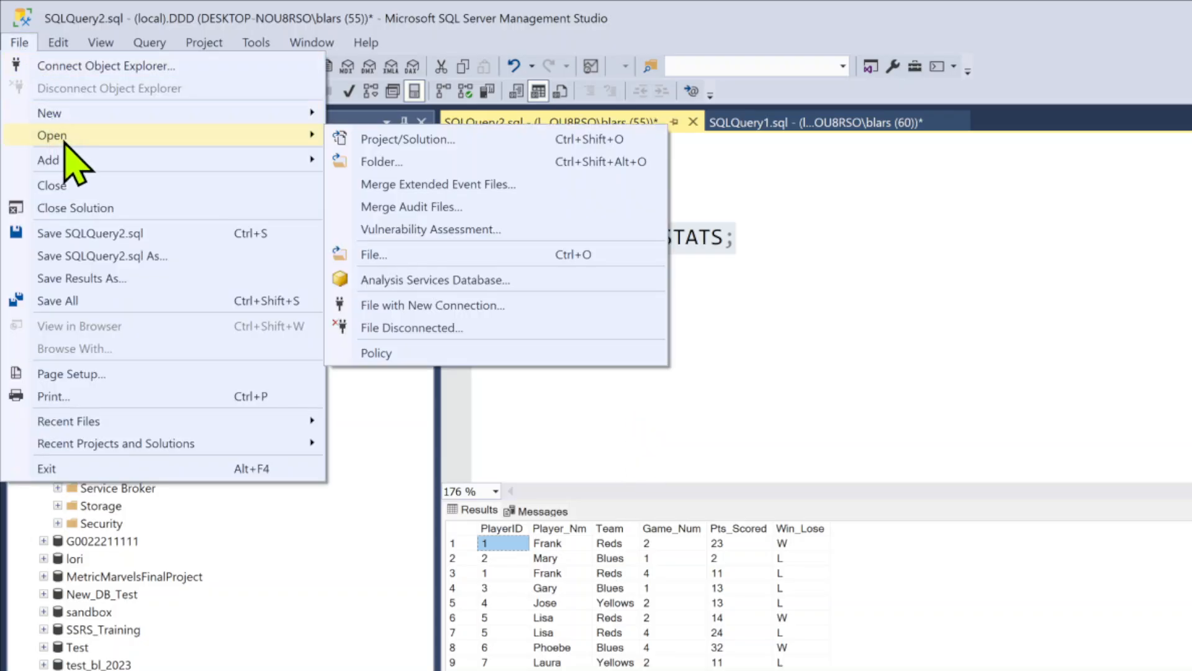
pyautogui.moveTo(80, 165)
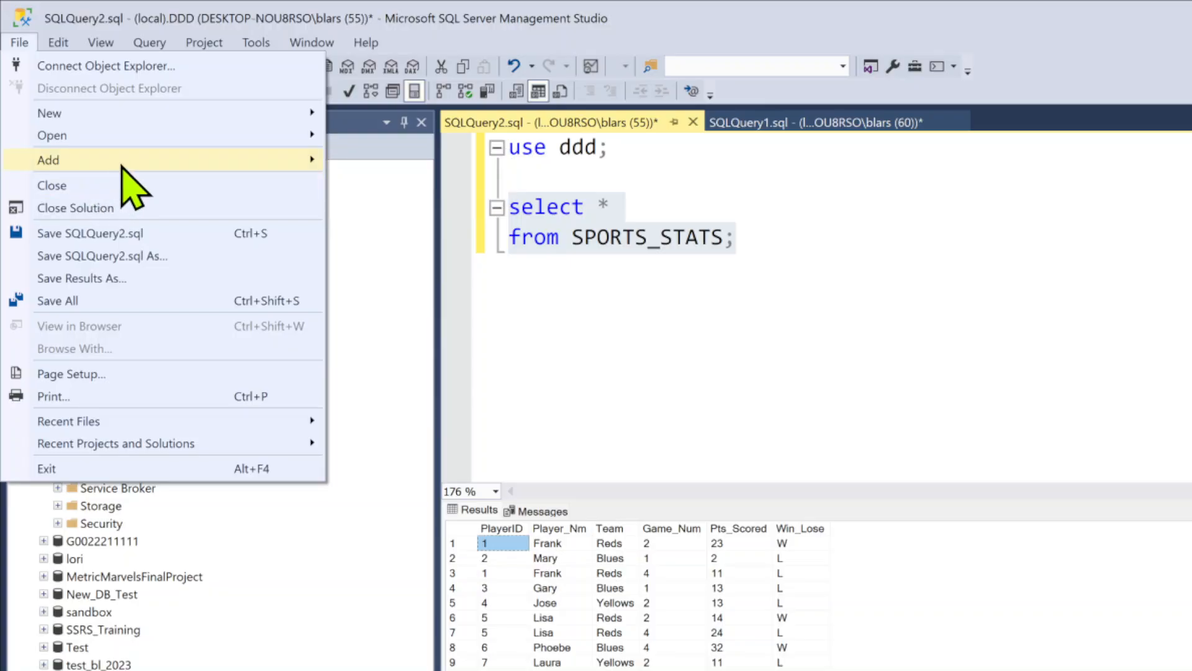
pyautogui.click(407, 240)
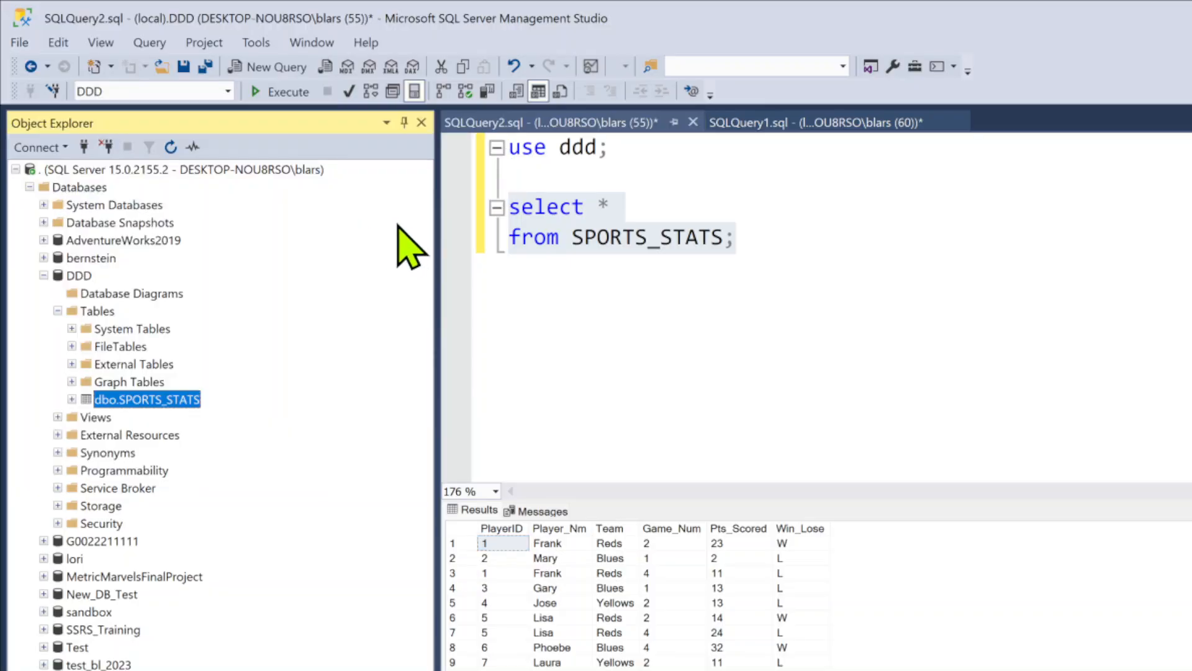
pyautogui.rightClick(79, 277)
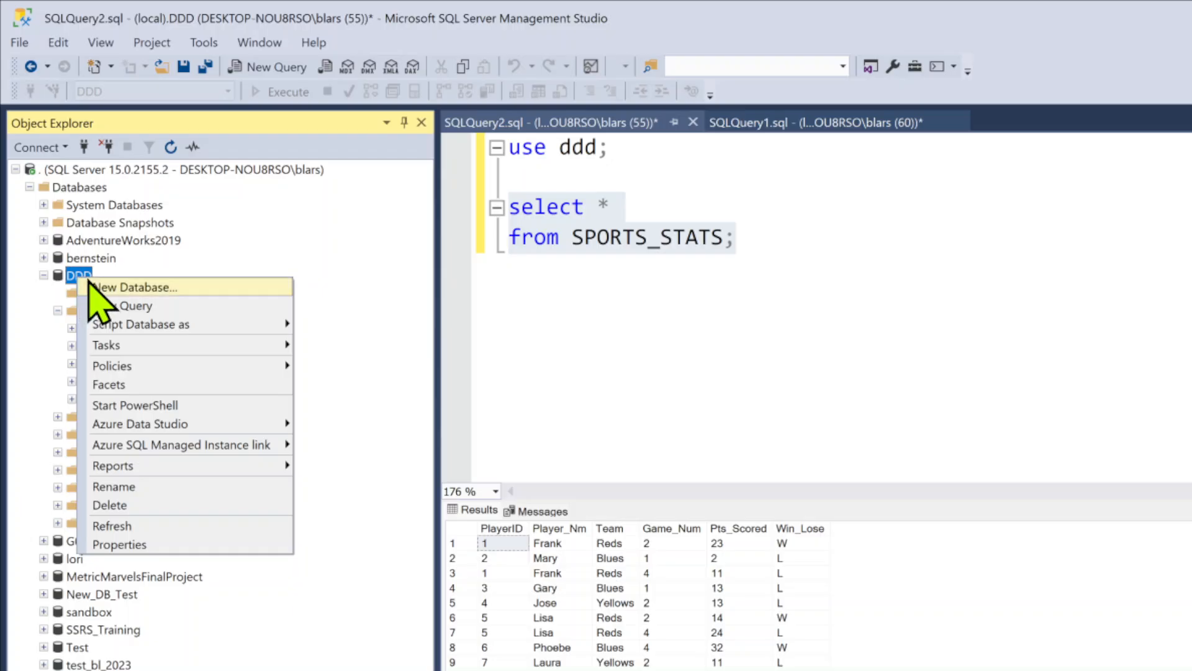
pyautogui.moveTo(156, 345)
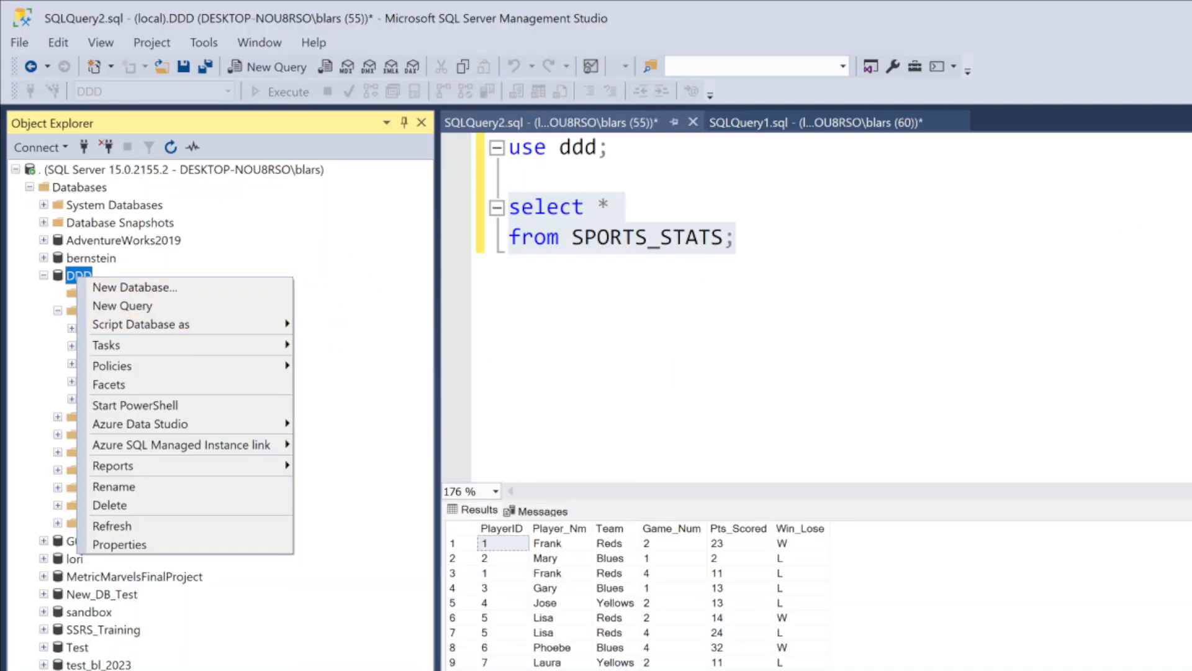
pyautogui.press('Escape')
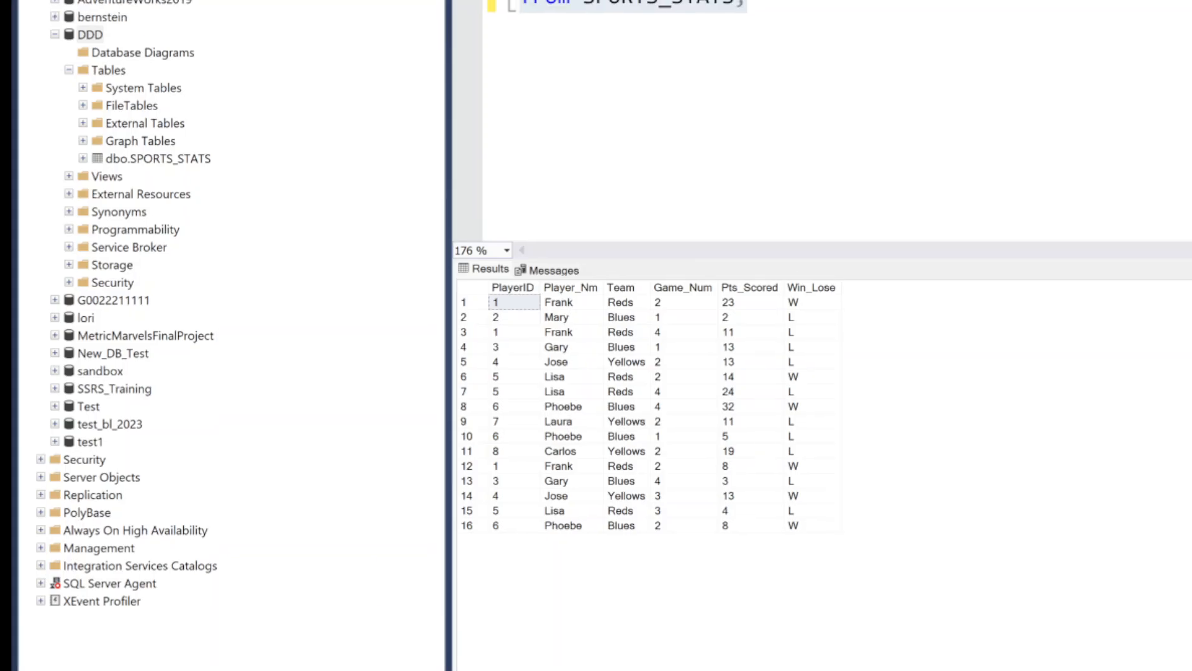
pyautogui.click(197, 160)
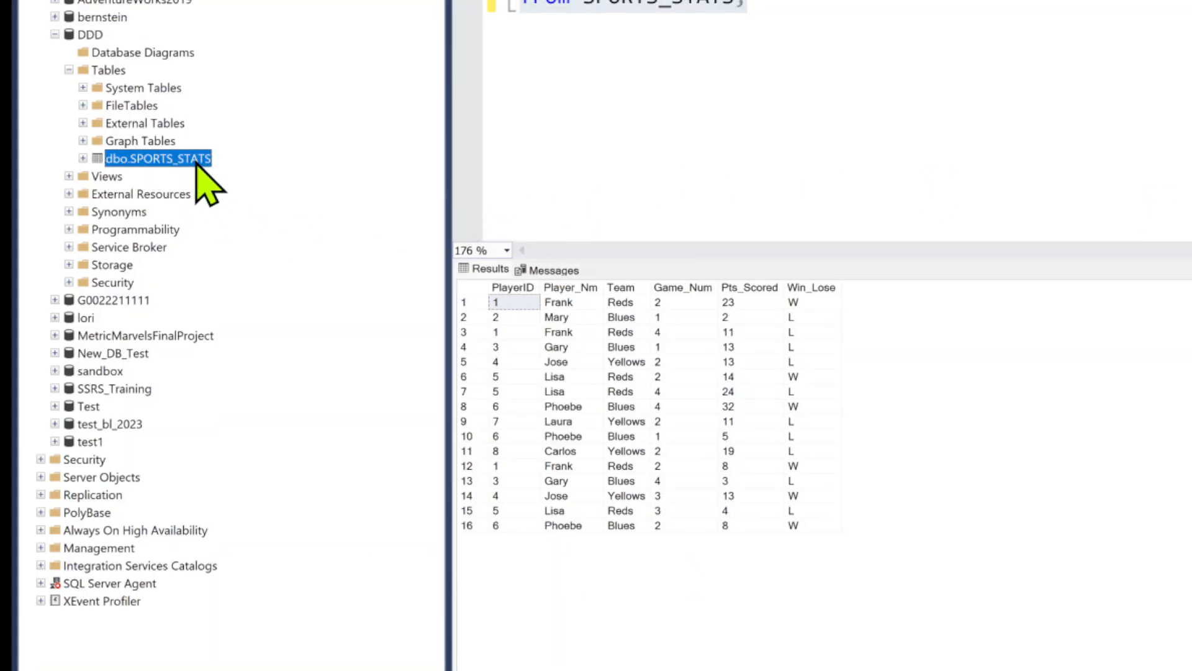
pyautogui.rightClick(198, 160)
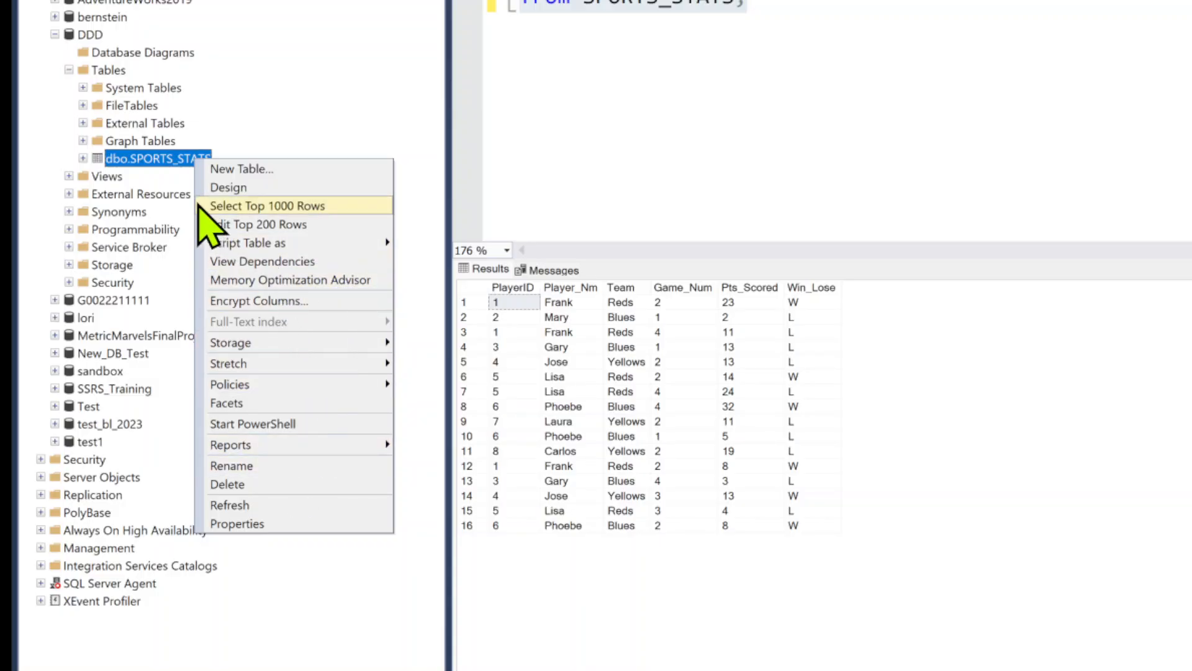
# Start the Import Data wizard for the DDD database and continue past its welcome page
pyautogui.click(99, 39)
pyautogui.rightClick(101, 41)
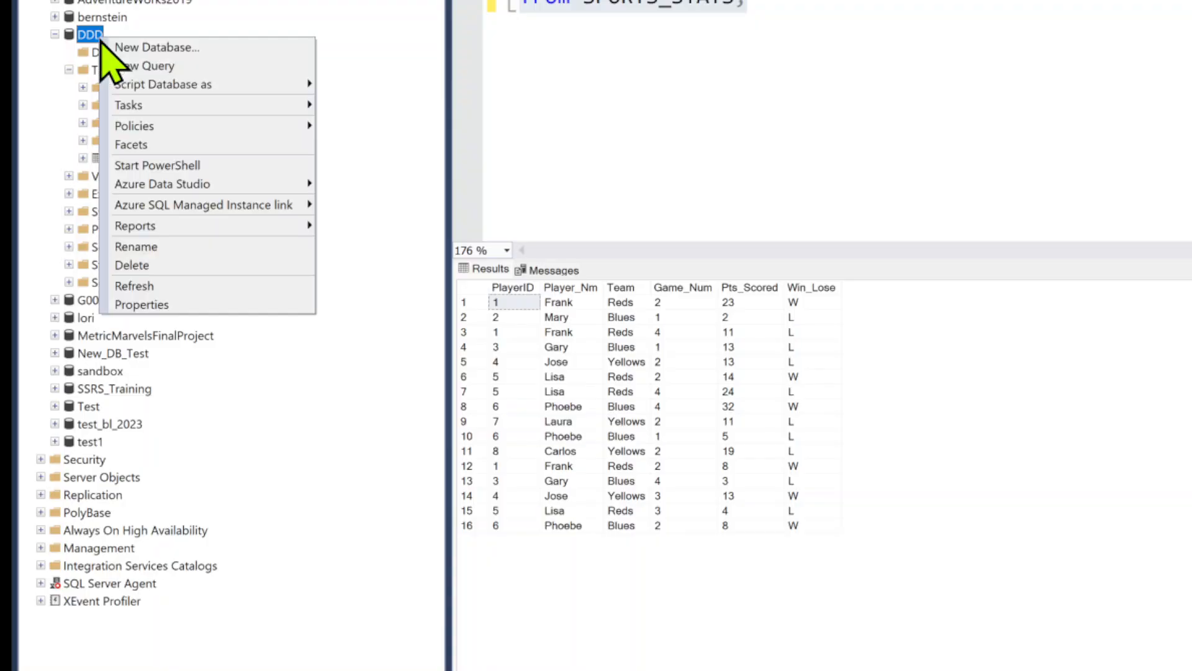
pyautogui.moveTo(194, 107)
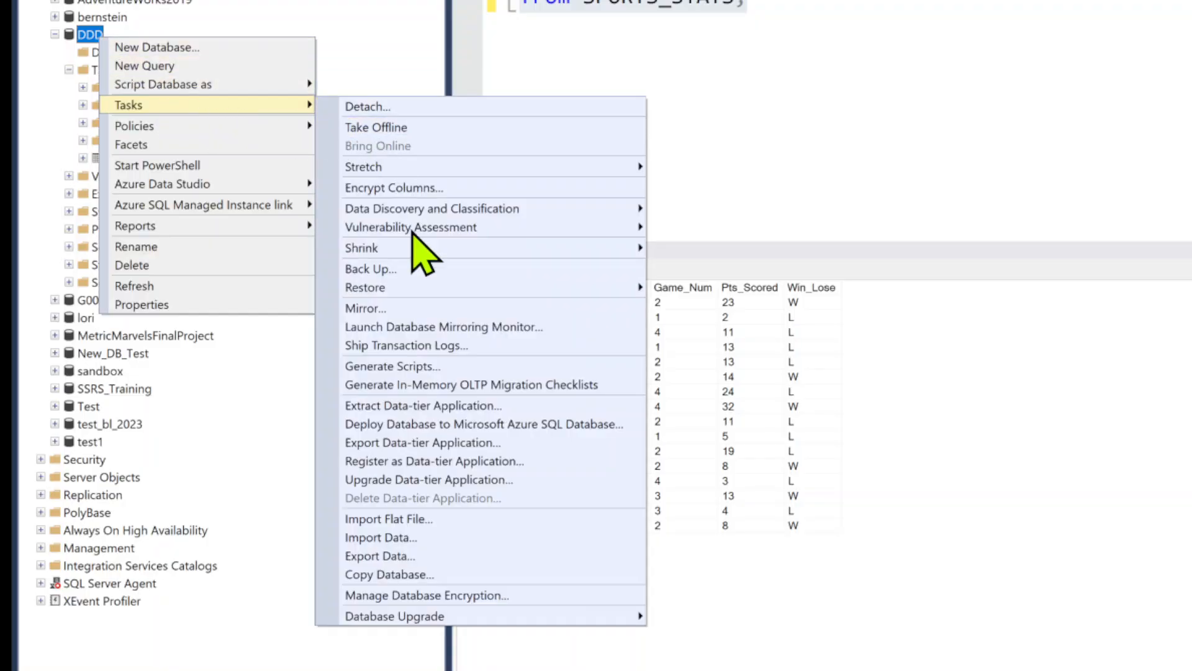
pyautogui.click(419, 538)
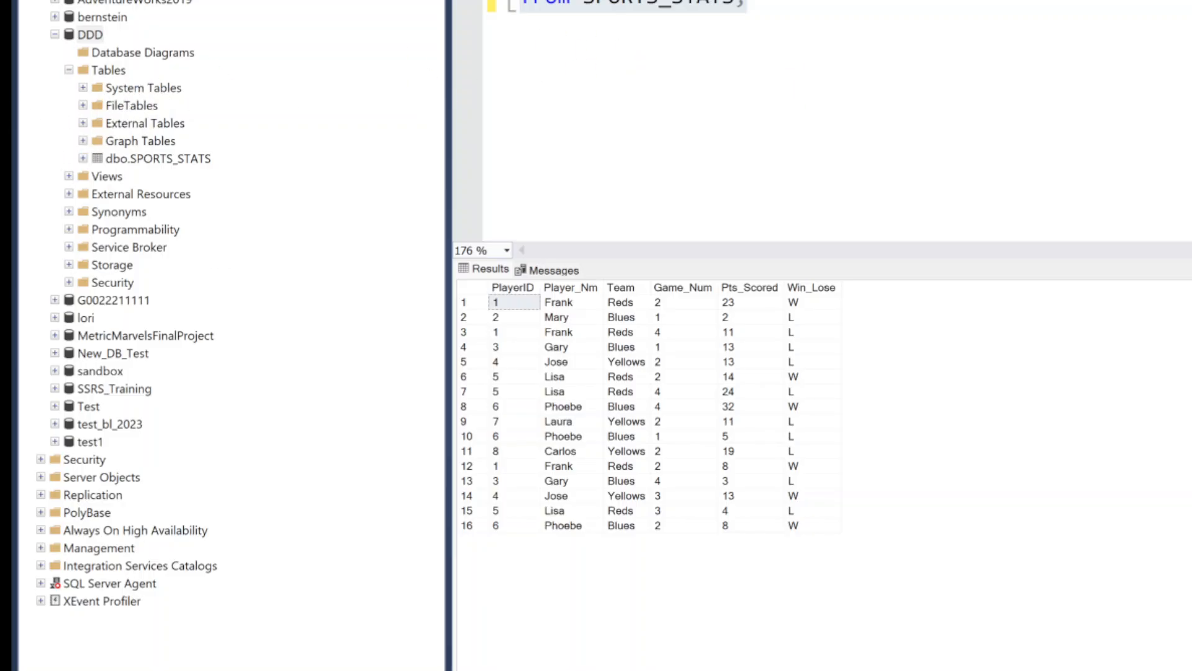
pyautogui.moveTo(12, 323); pyautogui.dragTo(595, 59)
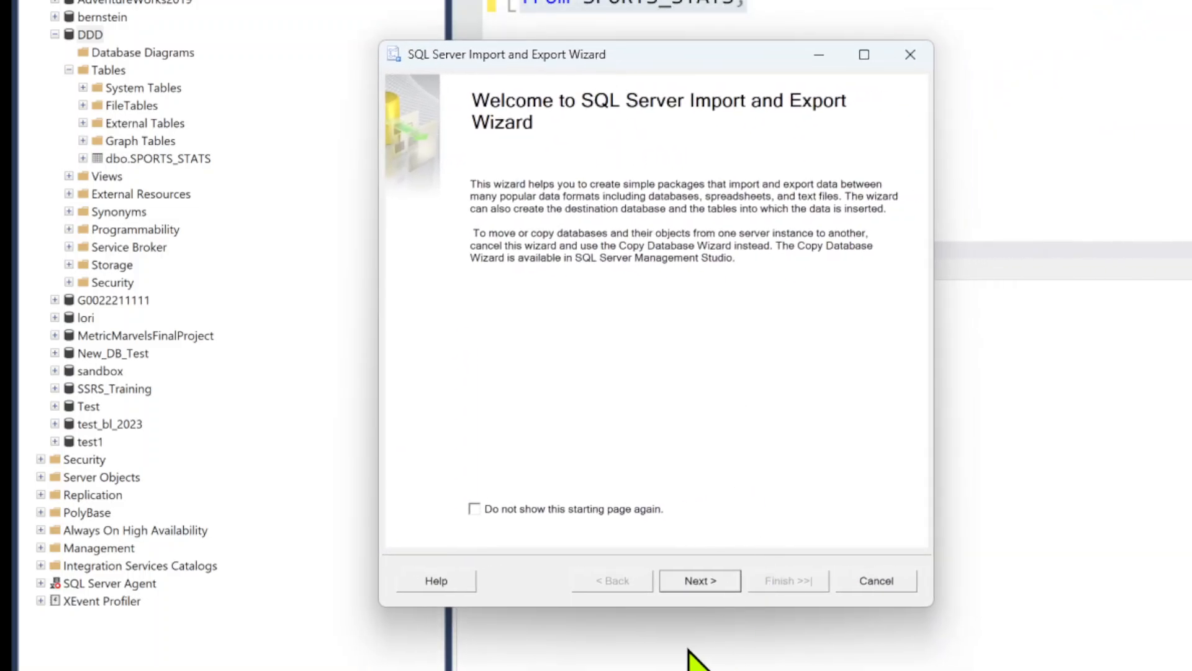
pyautogui.click(709, 590)
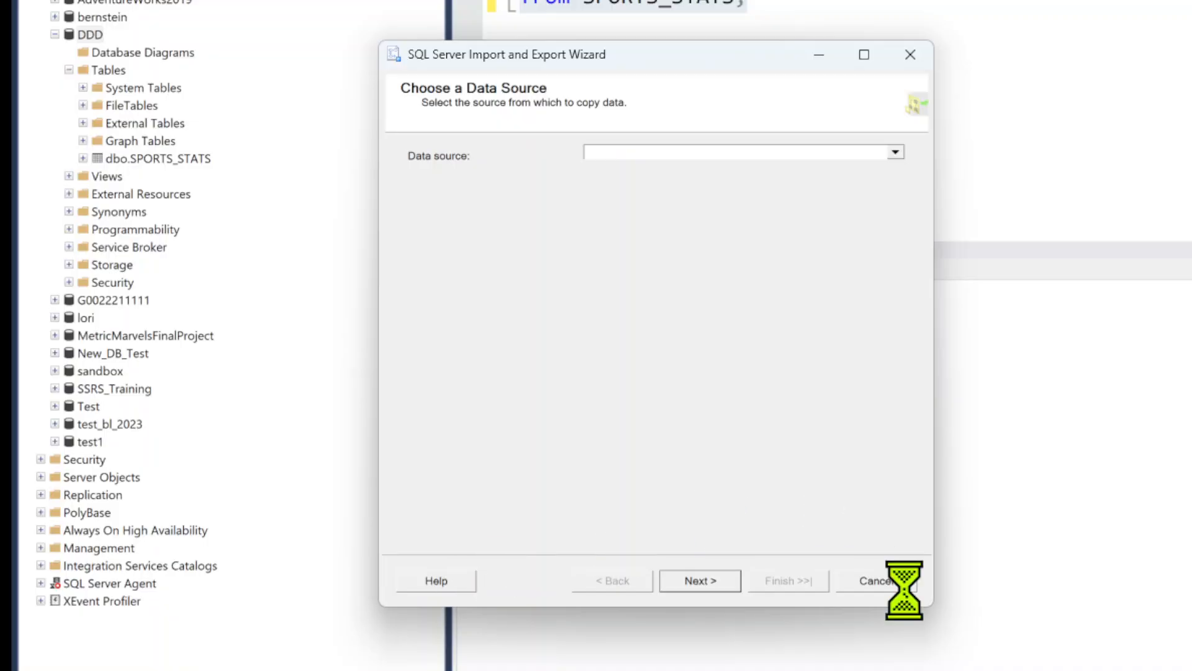
# Check the downloaded sports_stats files in File Explorer's Downloads folder and move that window clear of the import wizard
pyautogui.hotkey('alt', 'Tab')
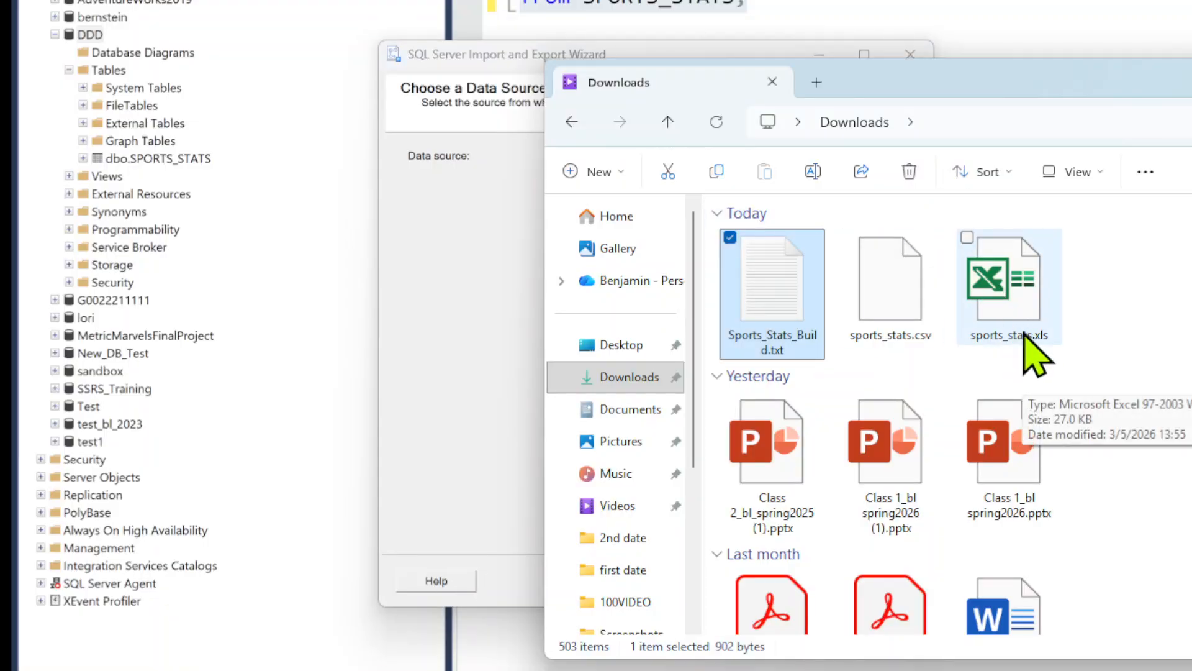
pyautogui.click(459, 309)
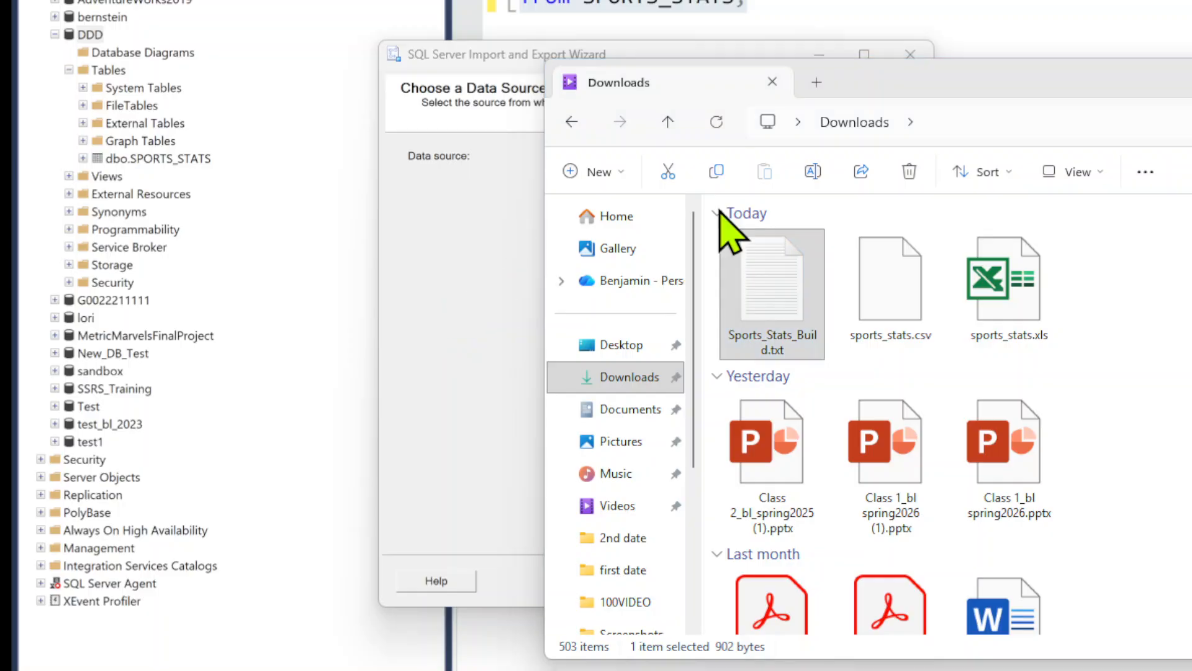
pyautogui.moveTo(935, 80); pyautogui.dragTo(569, 662)
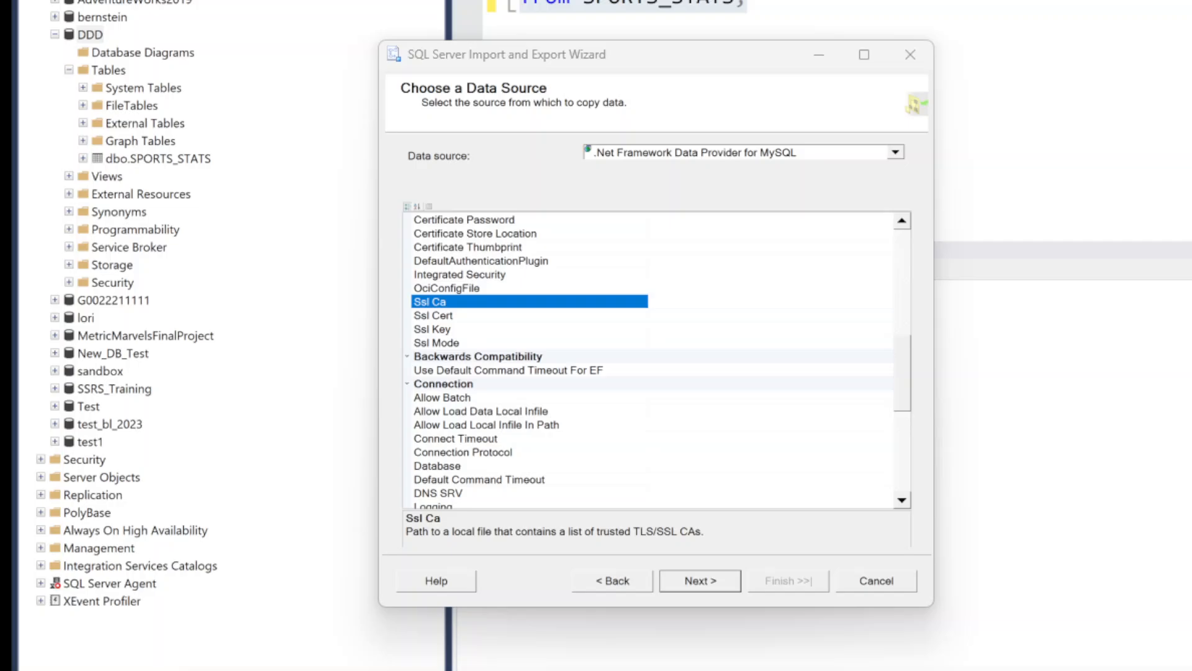
# Choose Microsoft Excel as the data source for the import
pyautogui.click(895, 153)
pyautogui.scroll(-2, 808, 211)
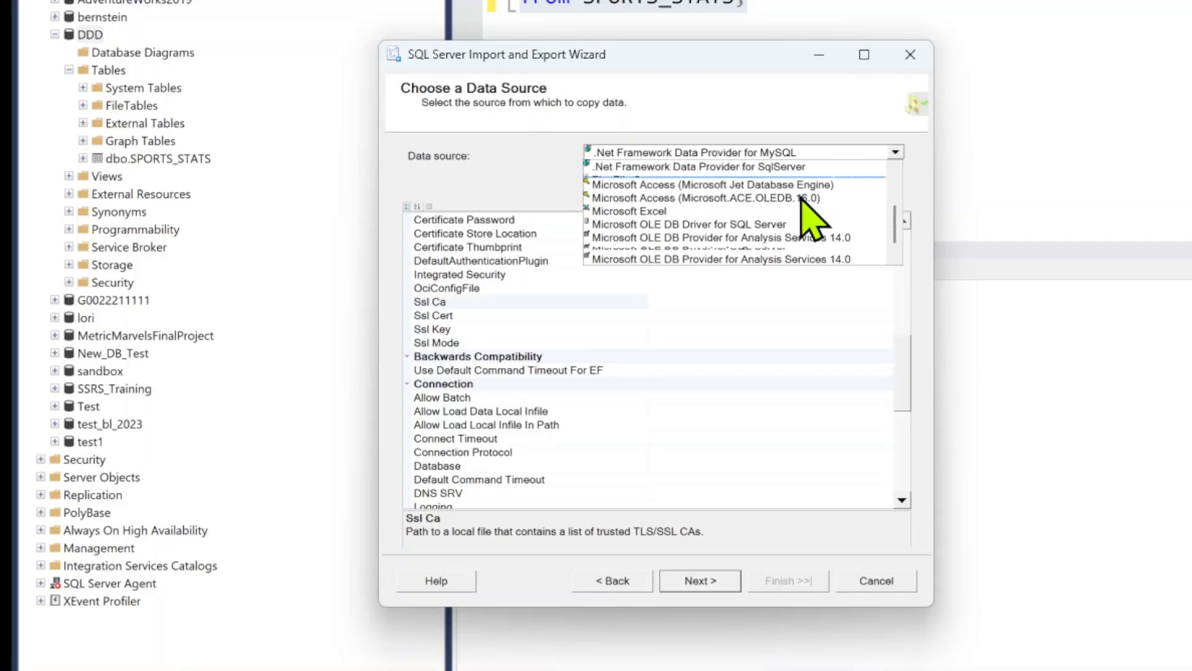
pyautogui.click(652, 193)
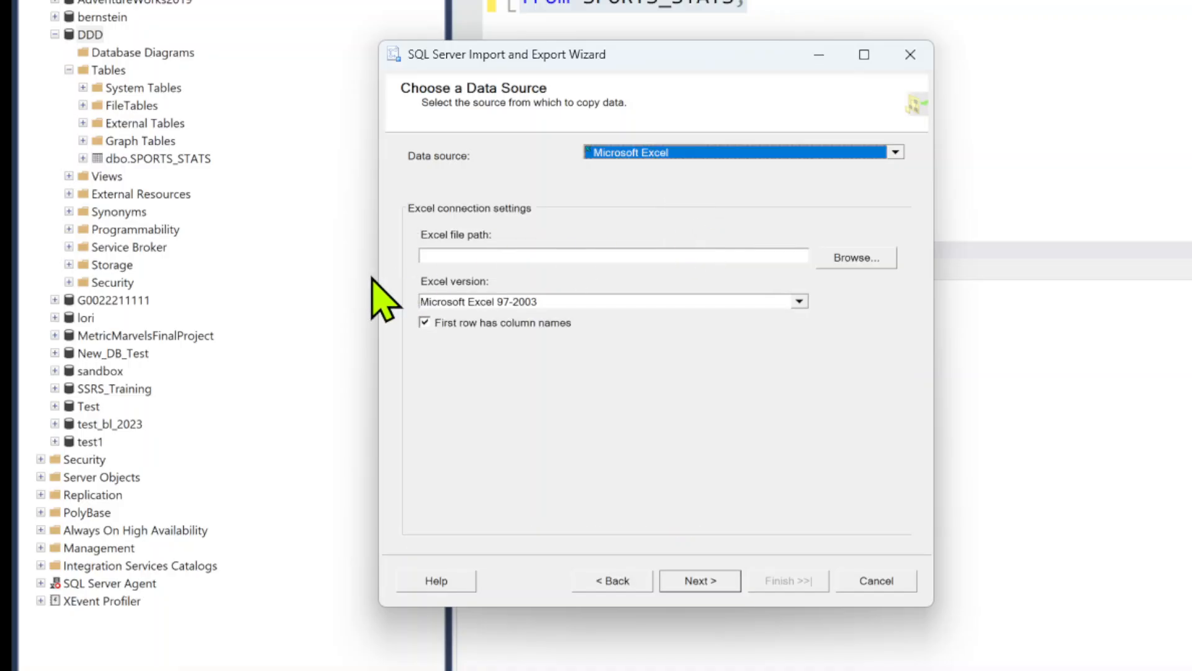
# Set the Excel source file to sports_stats.xls from the Downloads folder and continue to the destination page
pyautogui.click(841, 258)
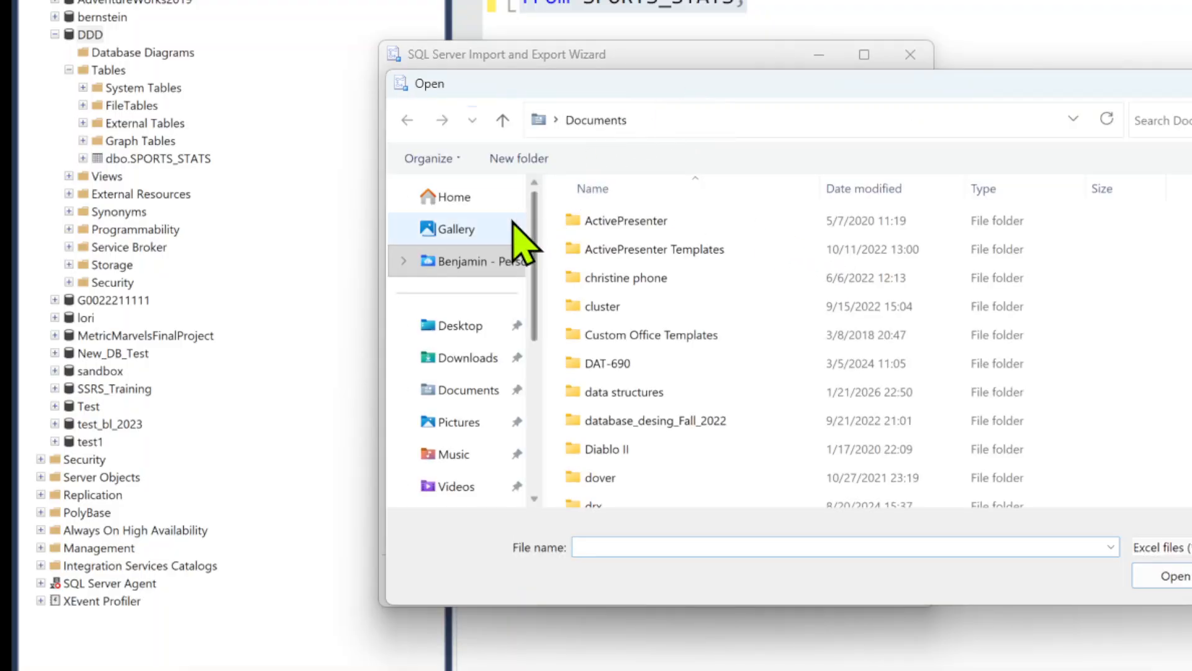
pyautogui.click(463, 326)
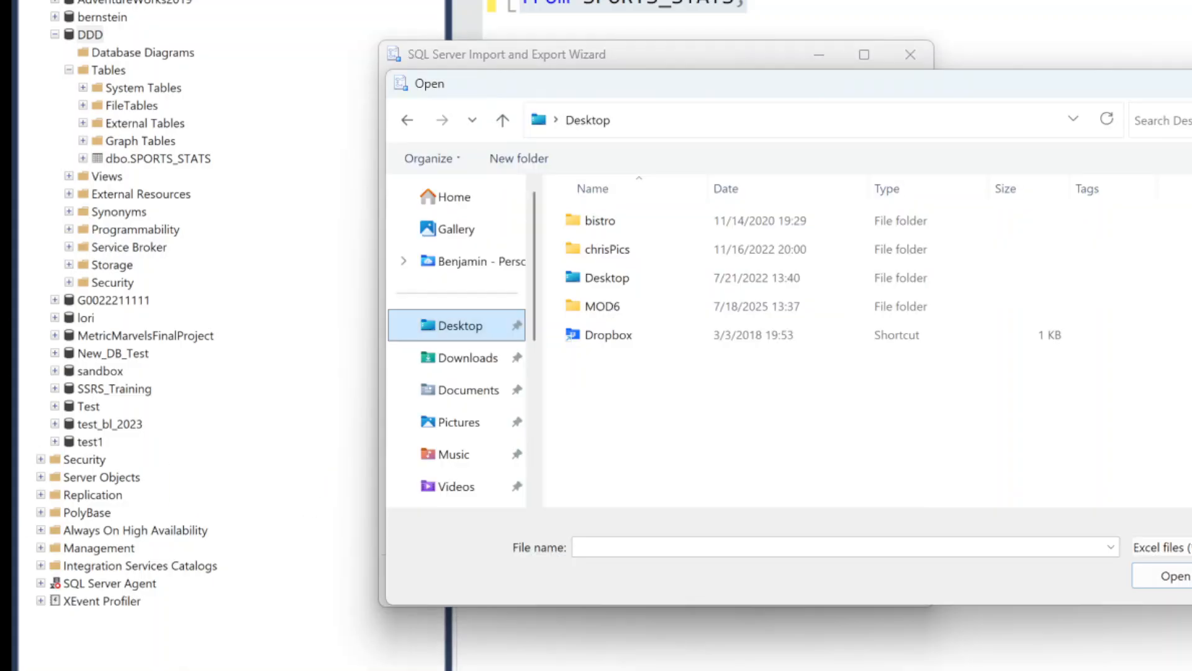
pyautogui.click(485, 358)
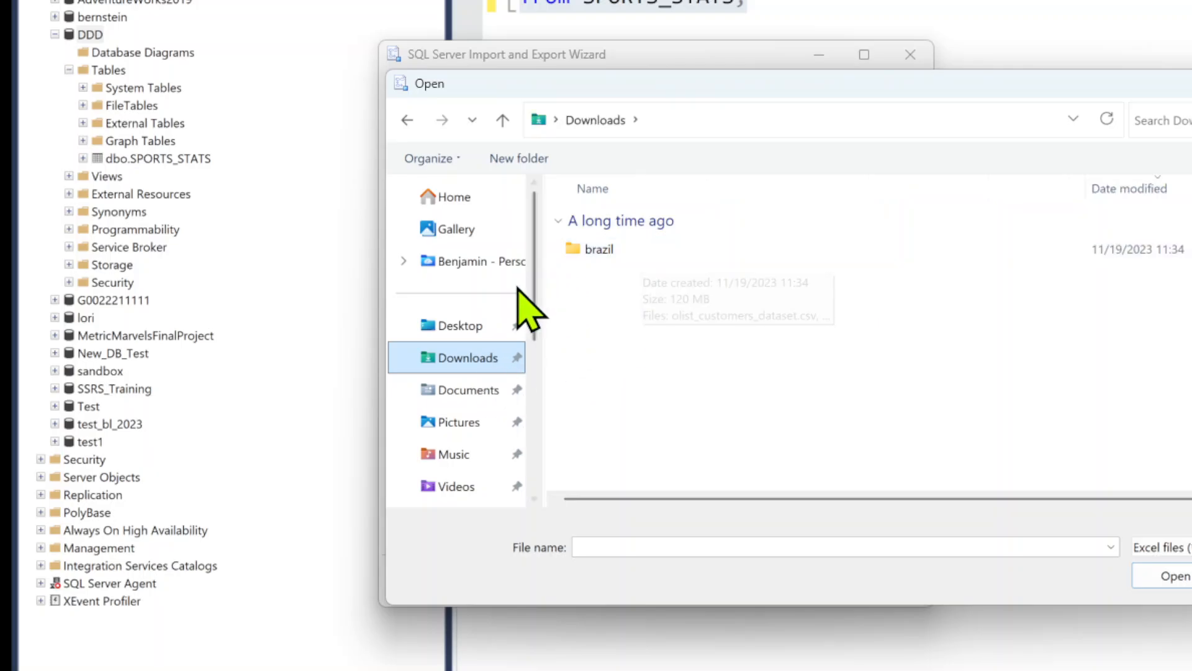
pyautogui.scroll(-5, 487, 346)
pyautogui.scroll(5, 508, 323)
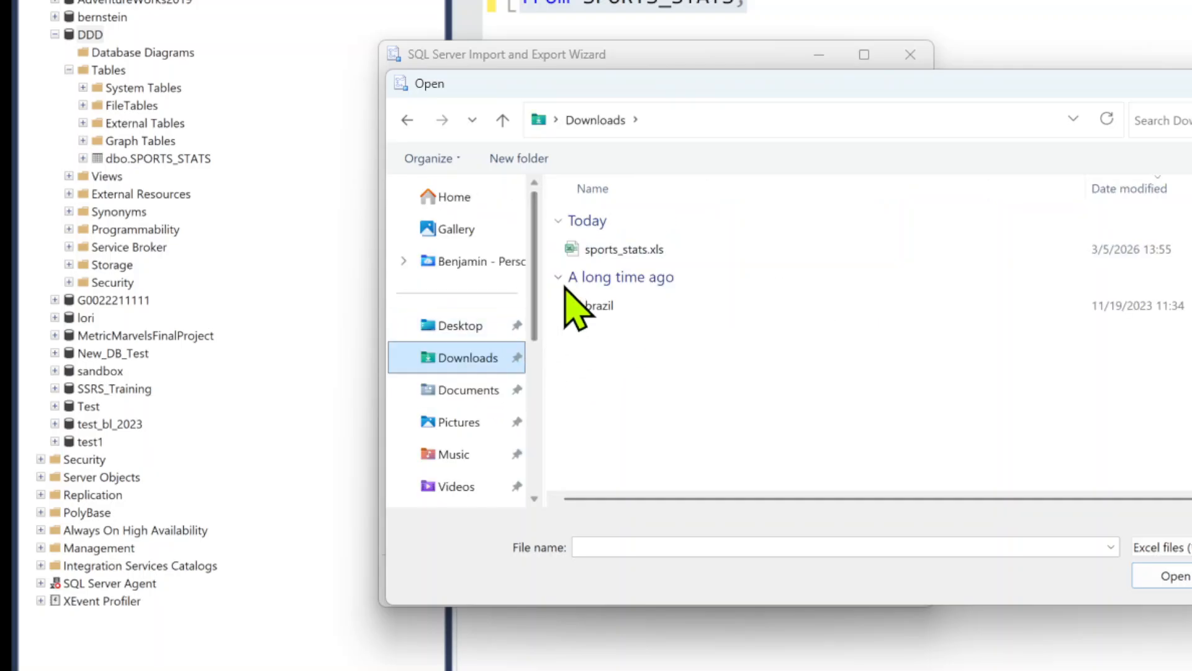
pyautogui.click(595, 254)
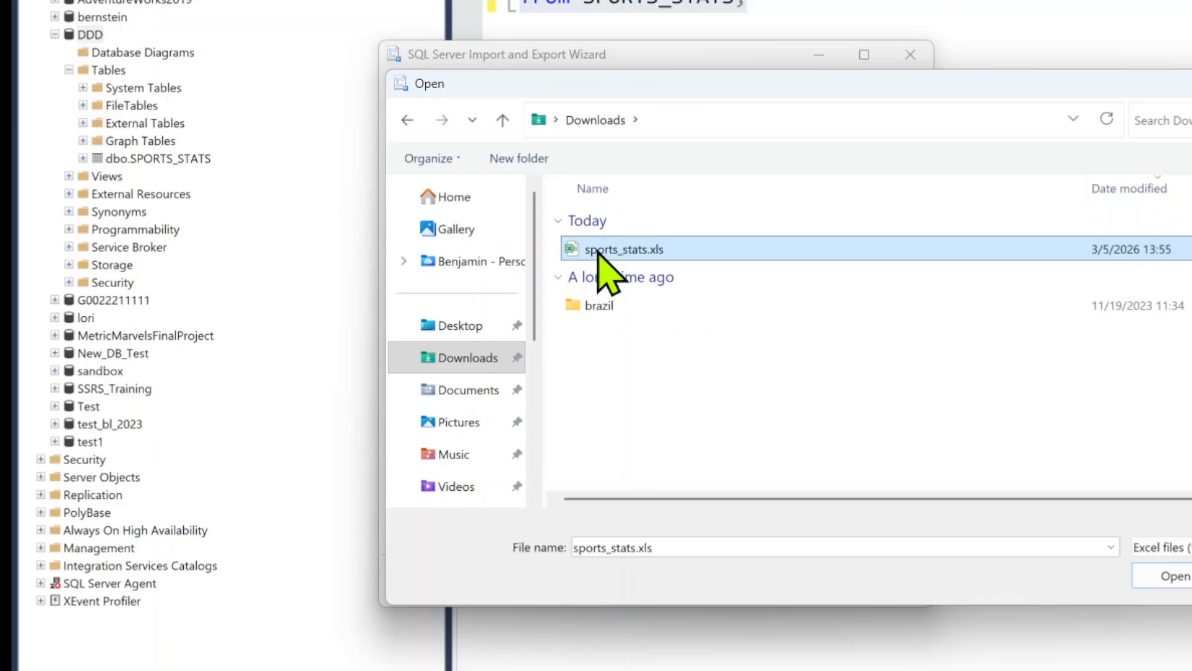
pyautogui.doubleClick(597, 251)
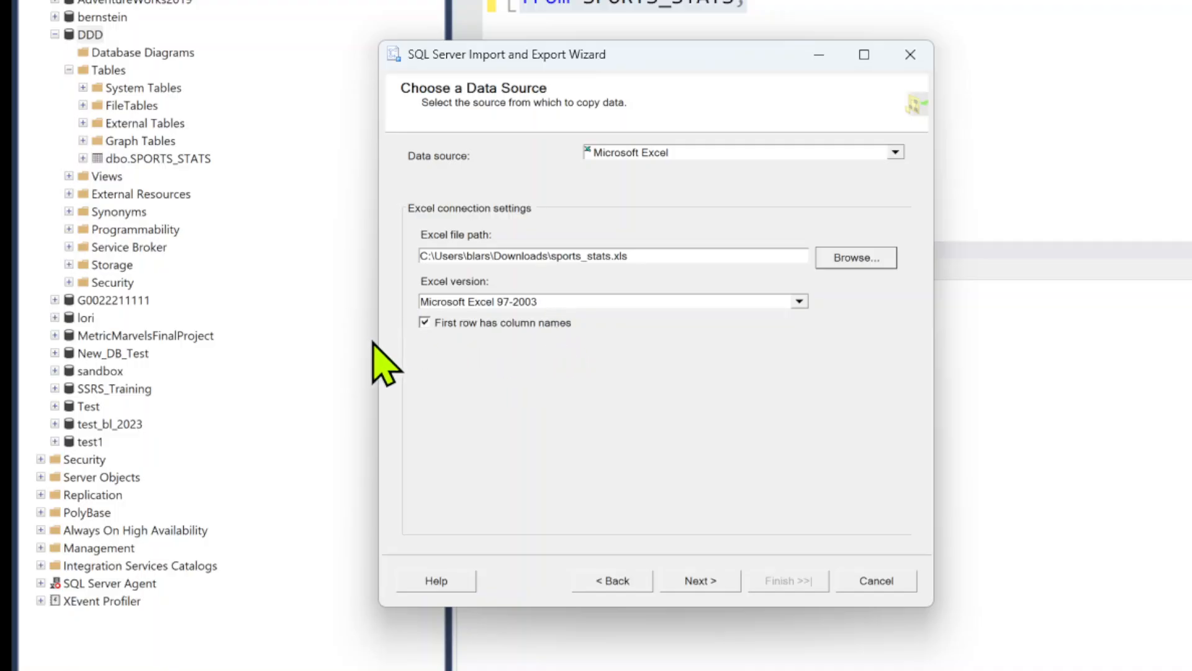
pyautogui.click(724, 581)
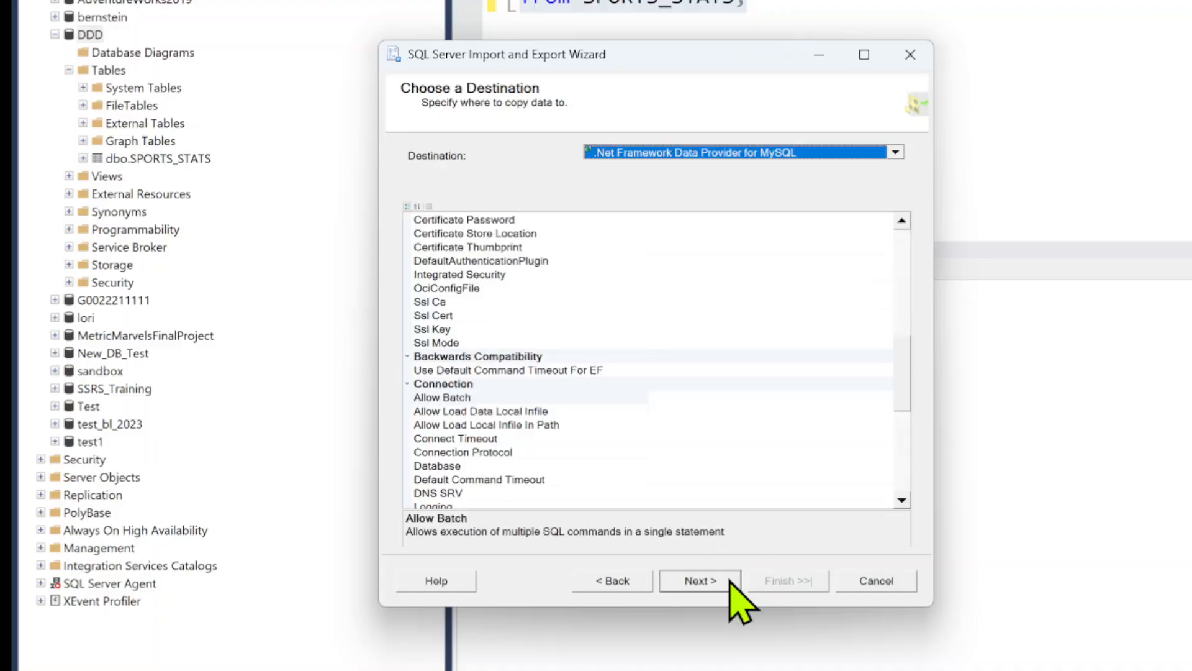
# Set the import destination to SQL Server Native Client 11.0 with database DDD and copy data from one or more tables or views
pyautogui.click(891, 154)
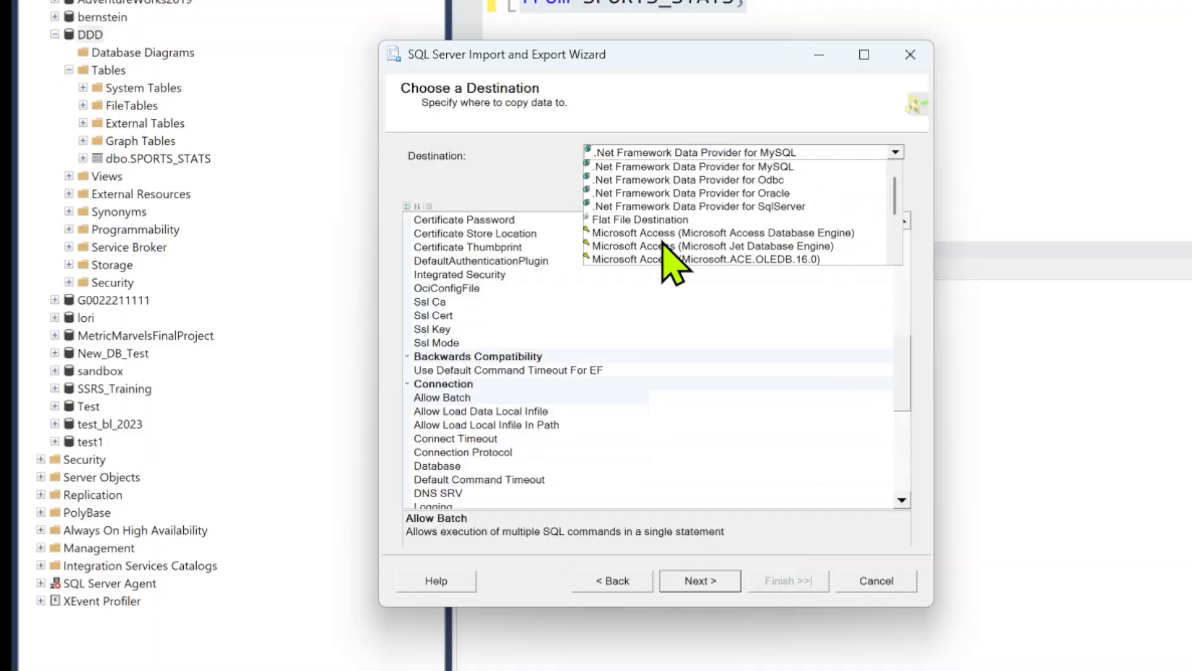
pyautogui.scroll(-3, 683, 255)
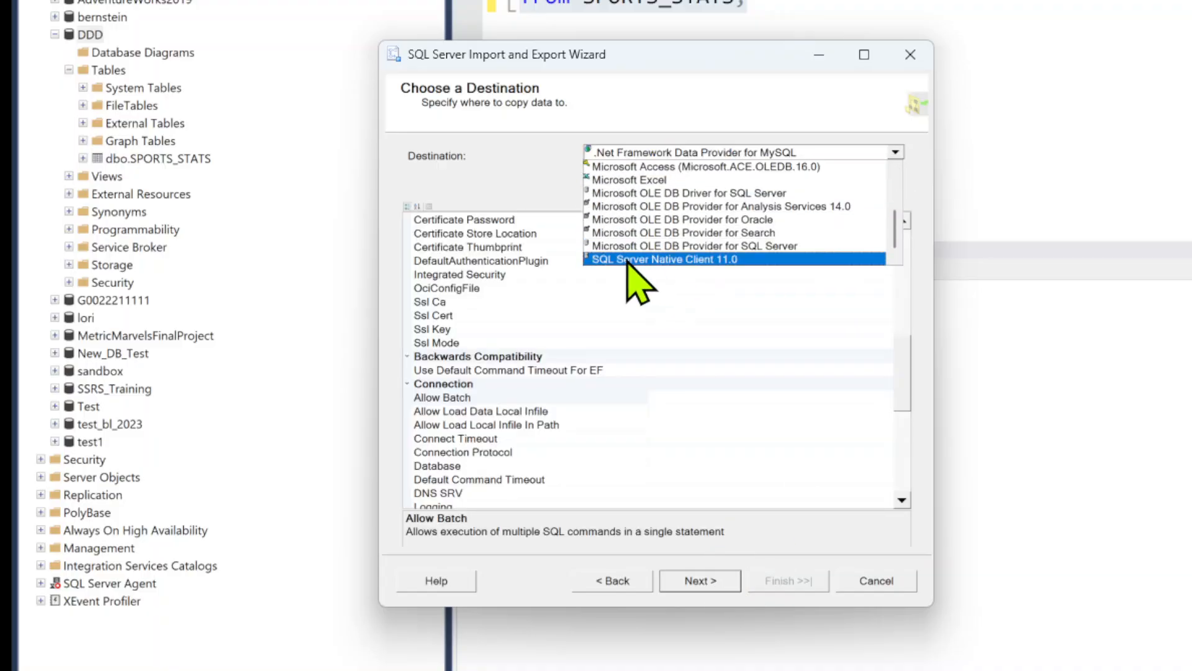
pyautogui.click(698, 261)
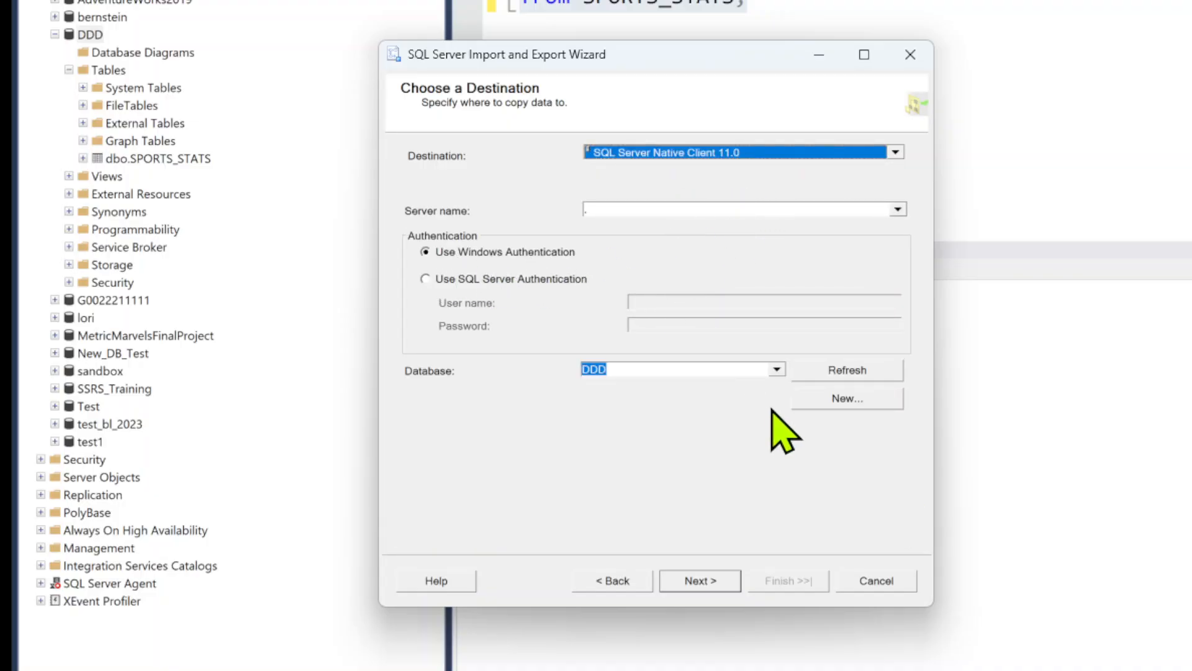
pyautogui.click(714, 578)
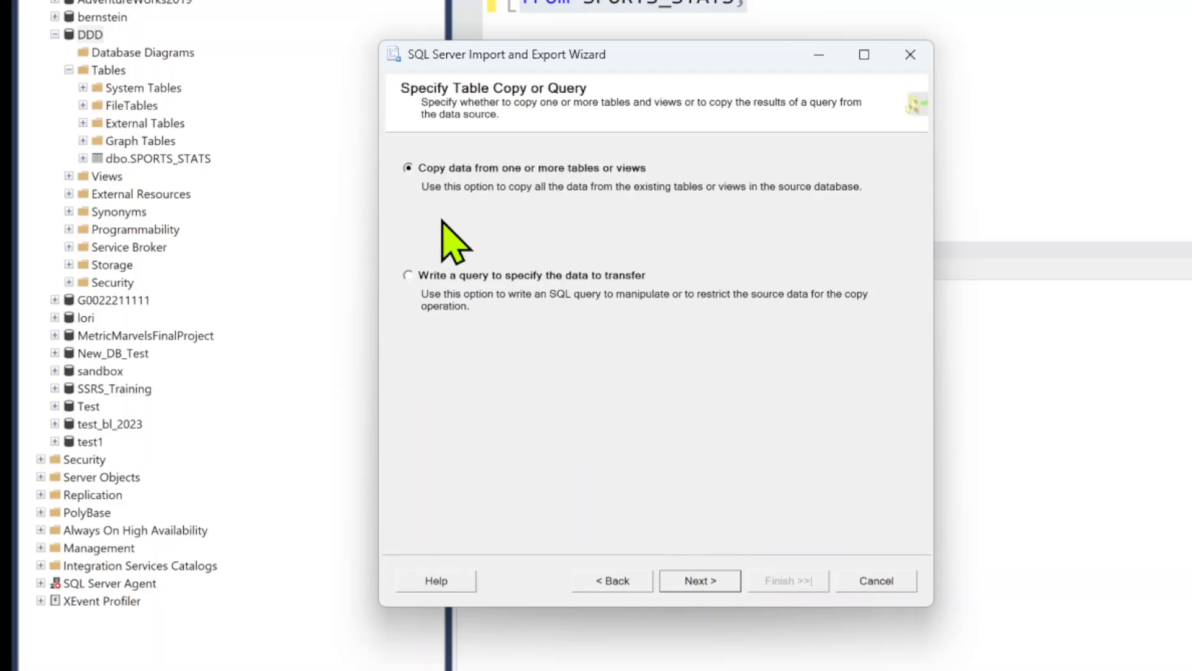
pyautogui.click(633, 590)
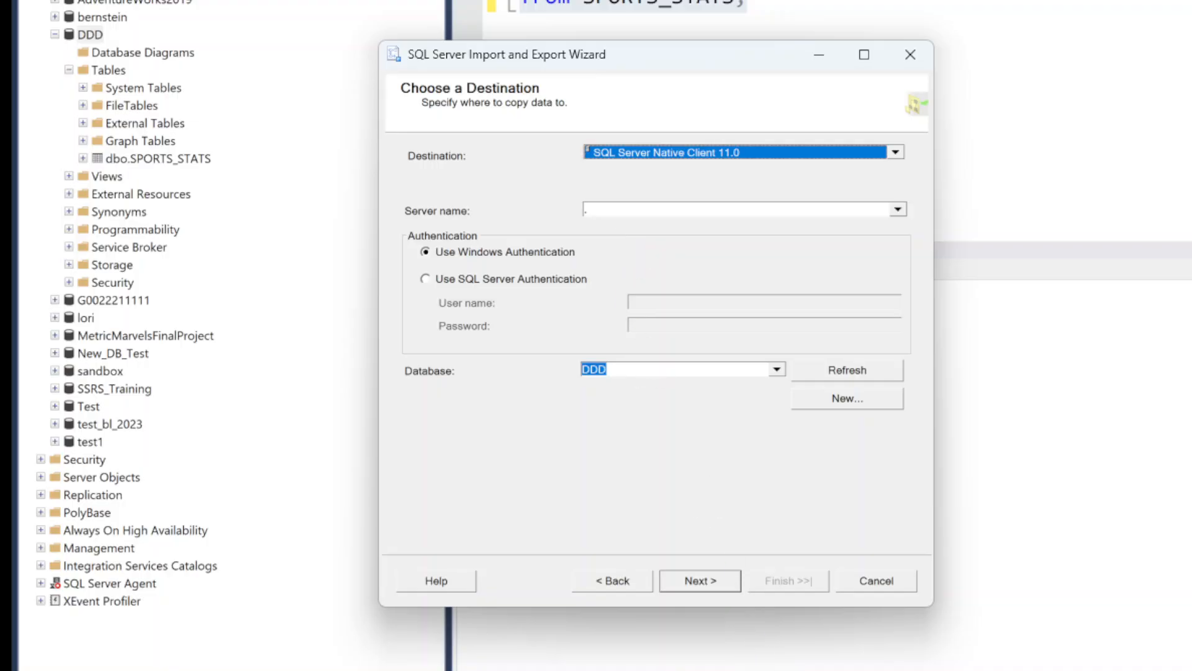
pyautogui.click(702, 582)
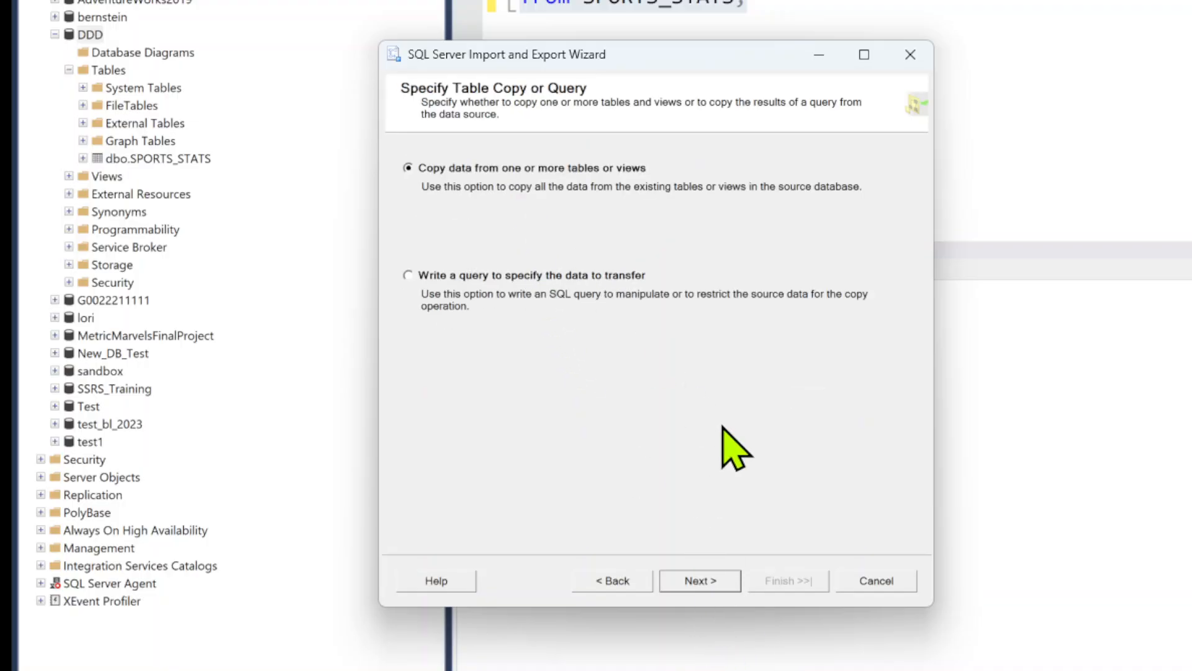
pyautogui.click(697, 582)
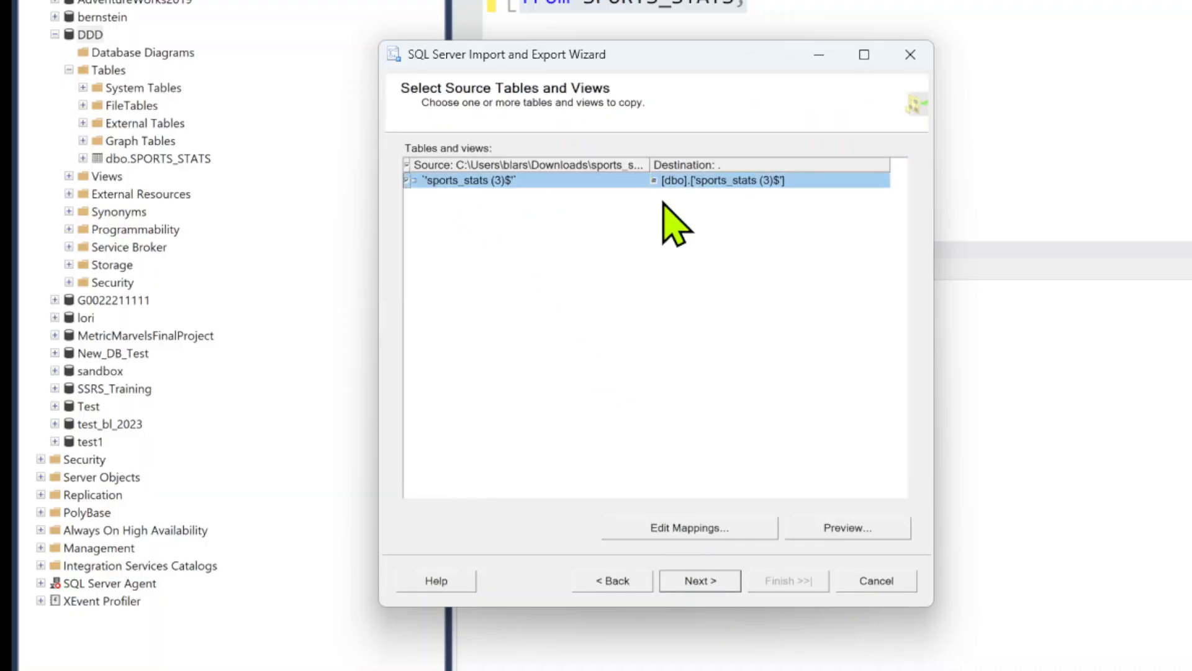
# Rename the destination table to [dbo].['sports_stats2']
pyautogui.click(711, 182)
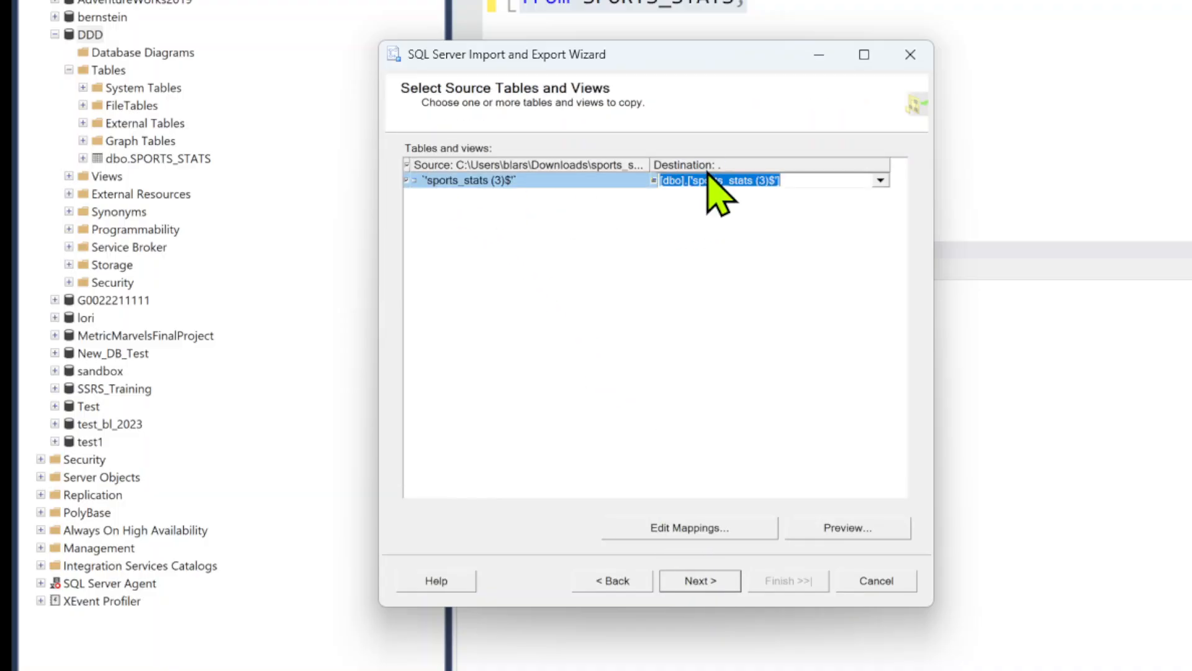
pyautogui.click(761, 180)
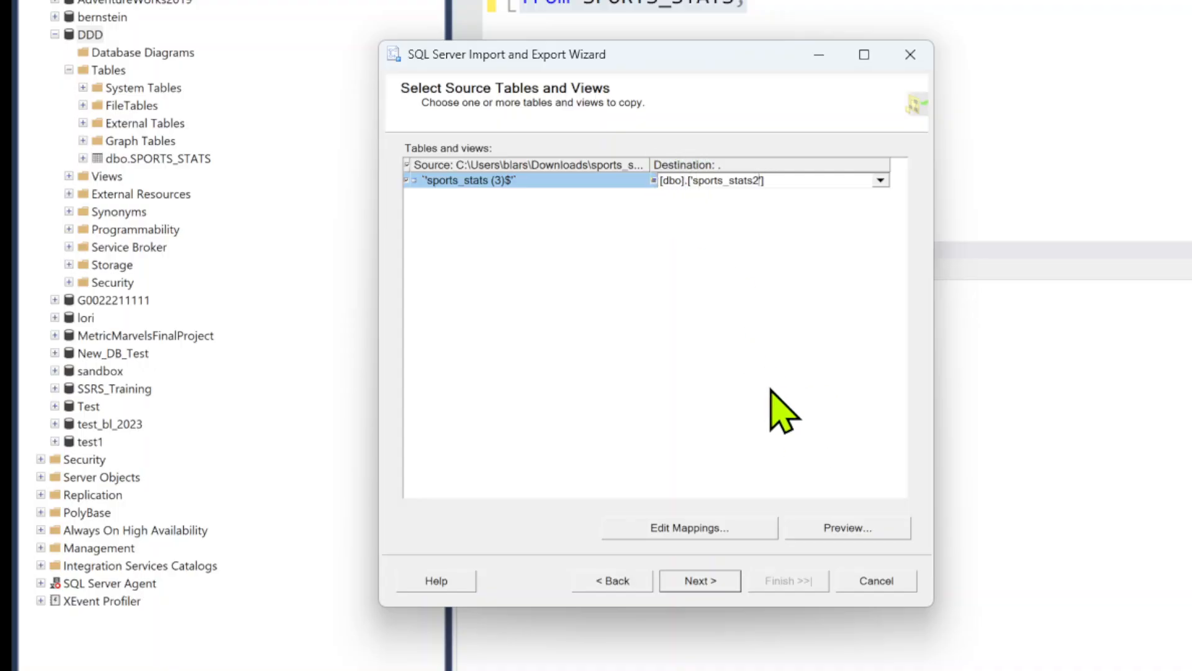
# Preview the source data and check the column mappings for the destination table
pyautogui.click(850, 529)
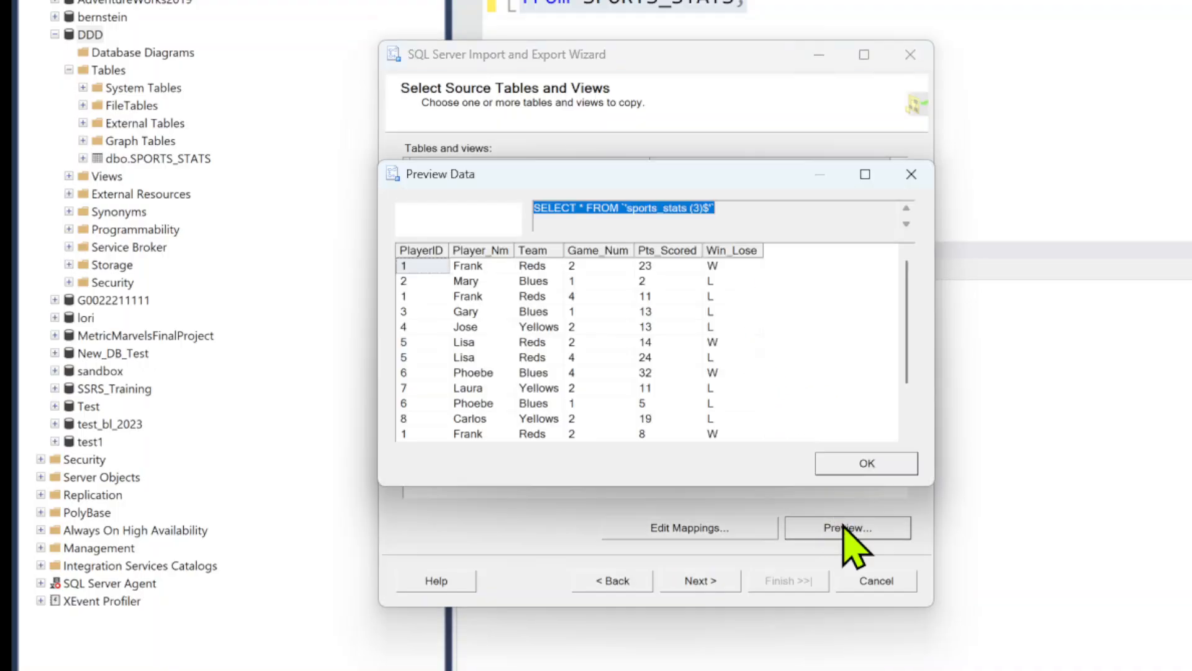
pyautogui.click(910, 173)
pyautogui.click(705, 527)
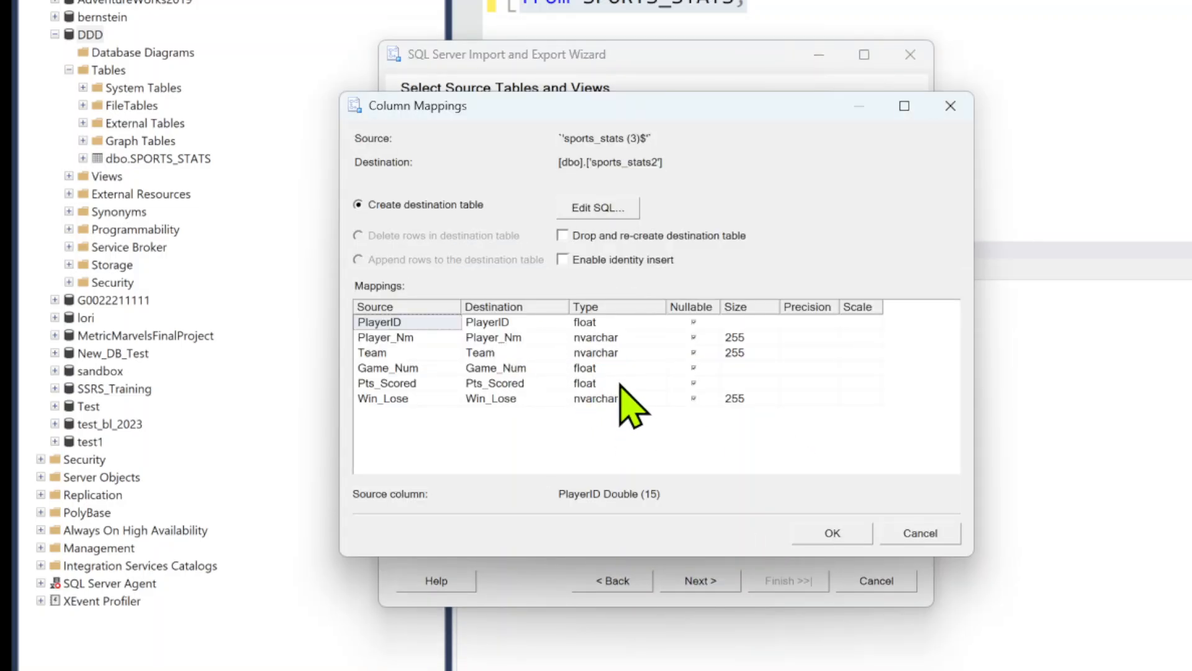
pyautogui.click(950, 105)
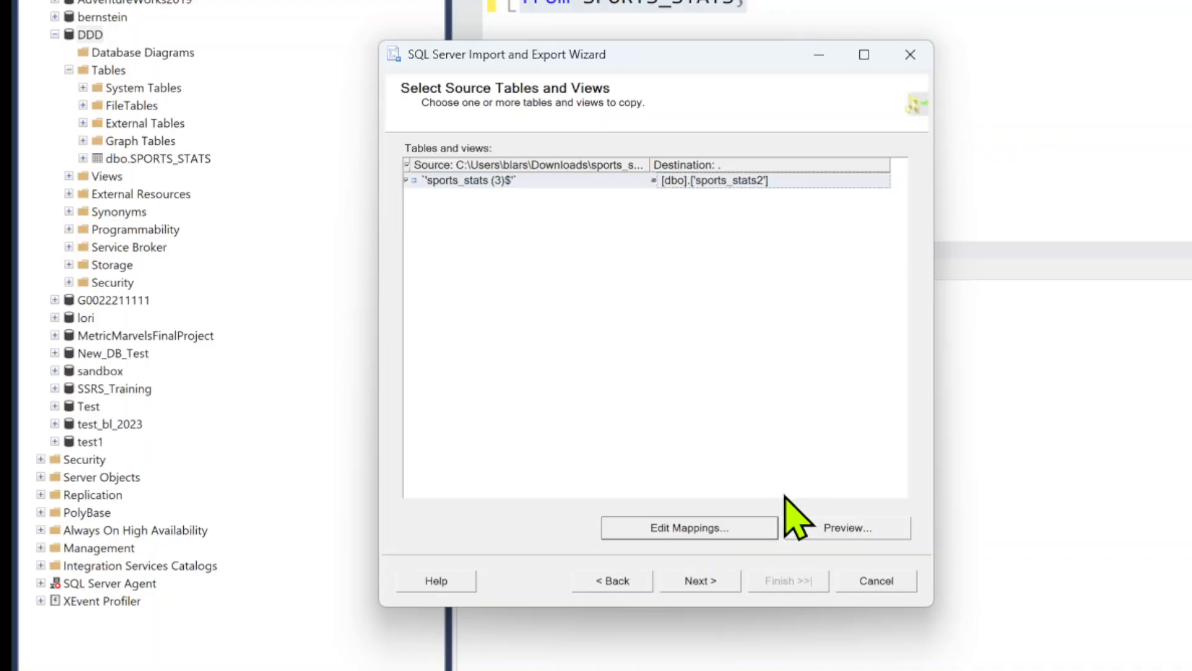
# Run the import immediately without saving an SSIS package, and close the wizard when it is done
pyautogui.click(717, 587)
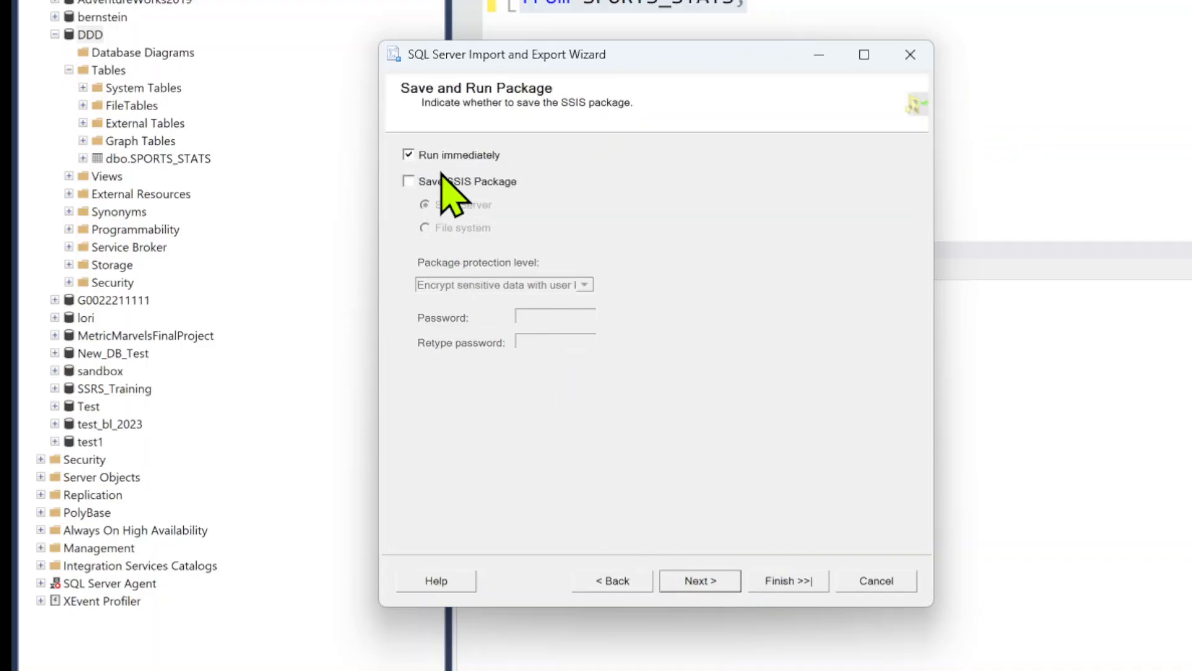
pyautogui.click(714, 587)
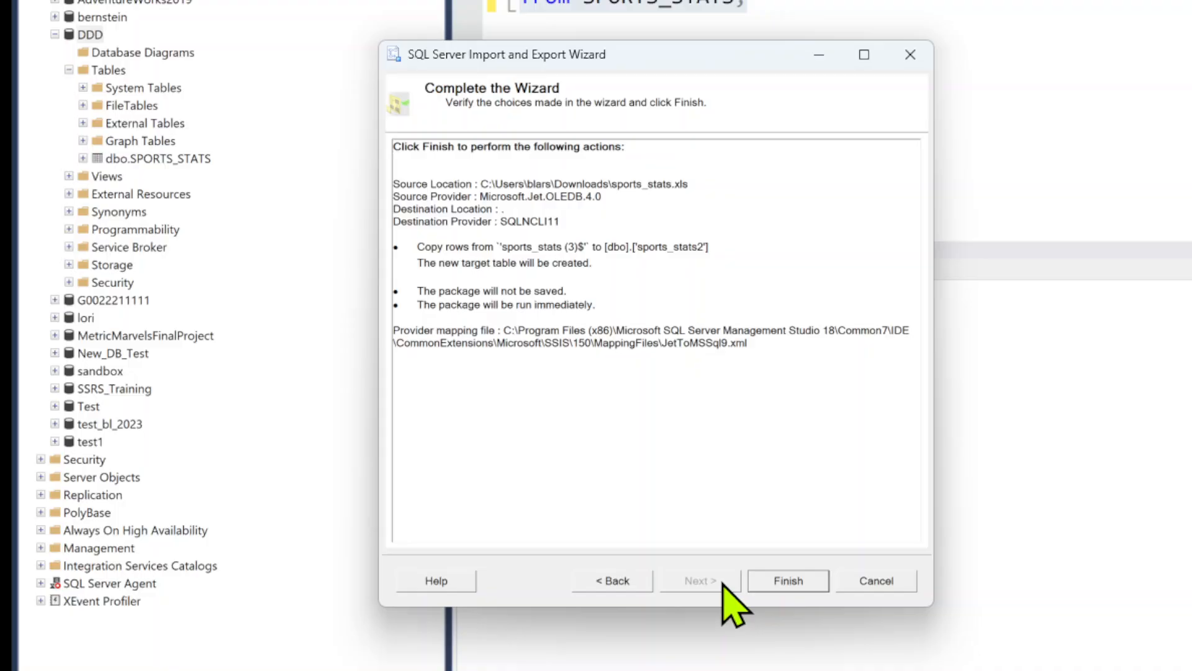
pyautogui.click(788, 580)
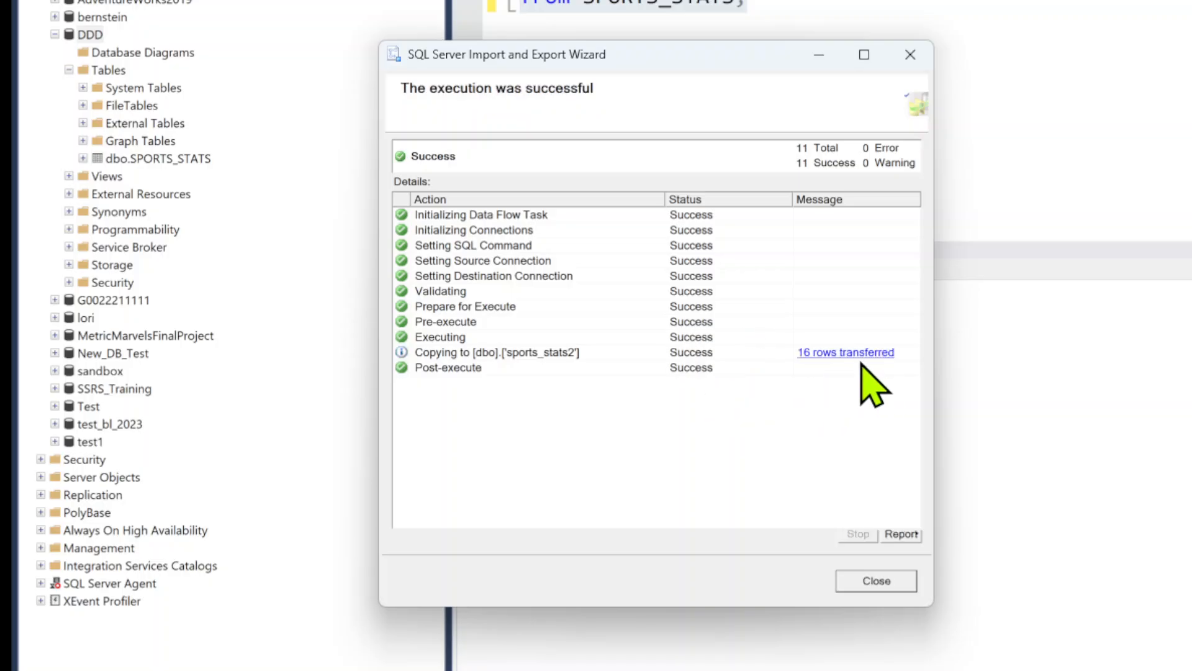
pyautogui.click(876, 581)
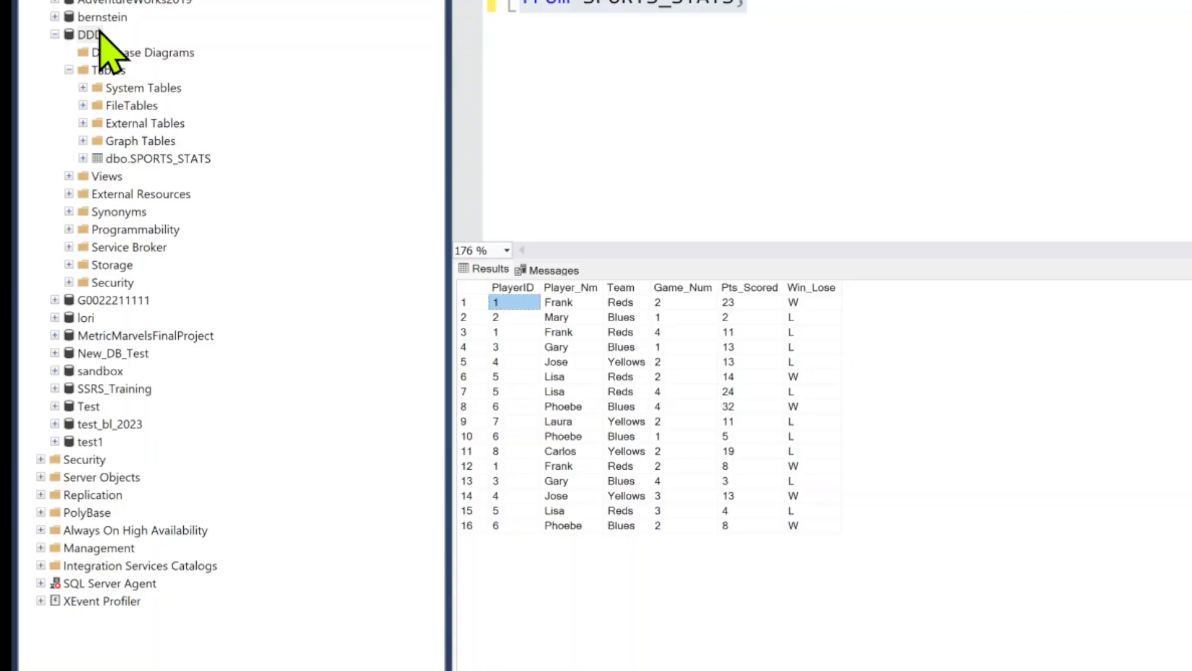
# Refresh the DDD database and expand its Tables folder
pyautogui.rightClick(99, 34)
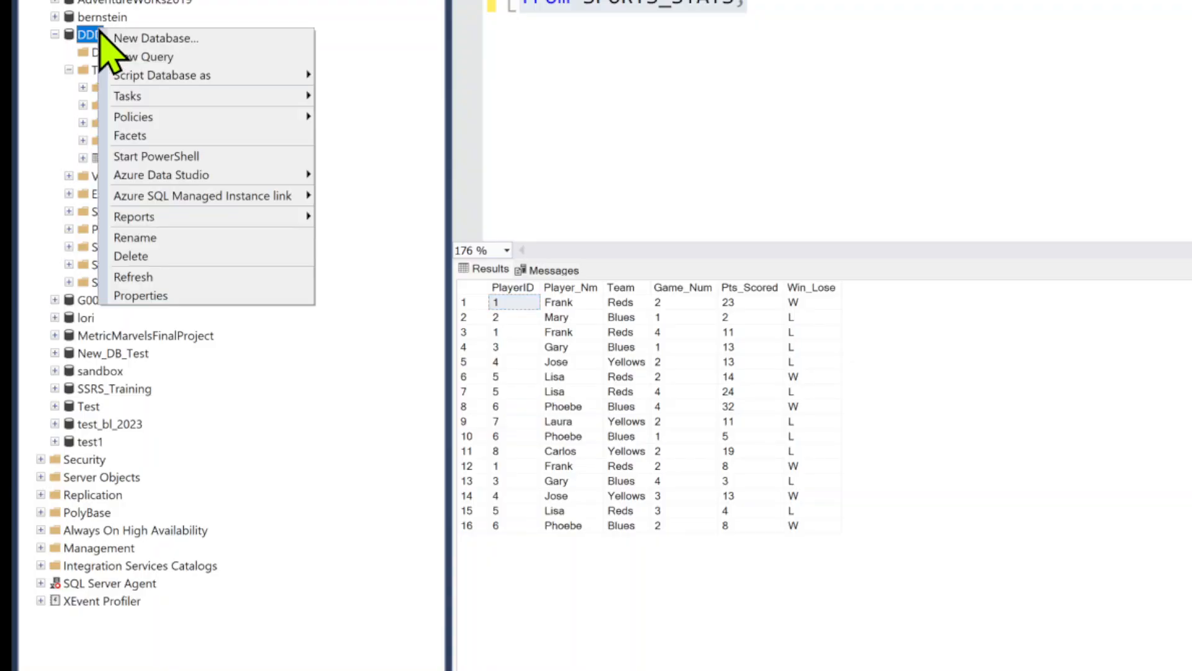
pyautogui.click(138, 277)
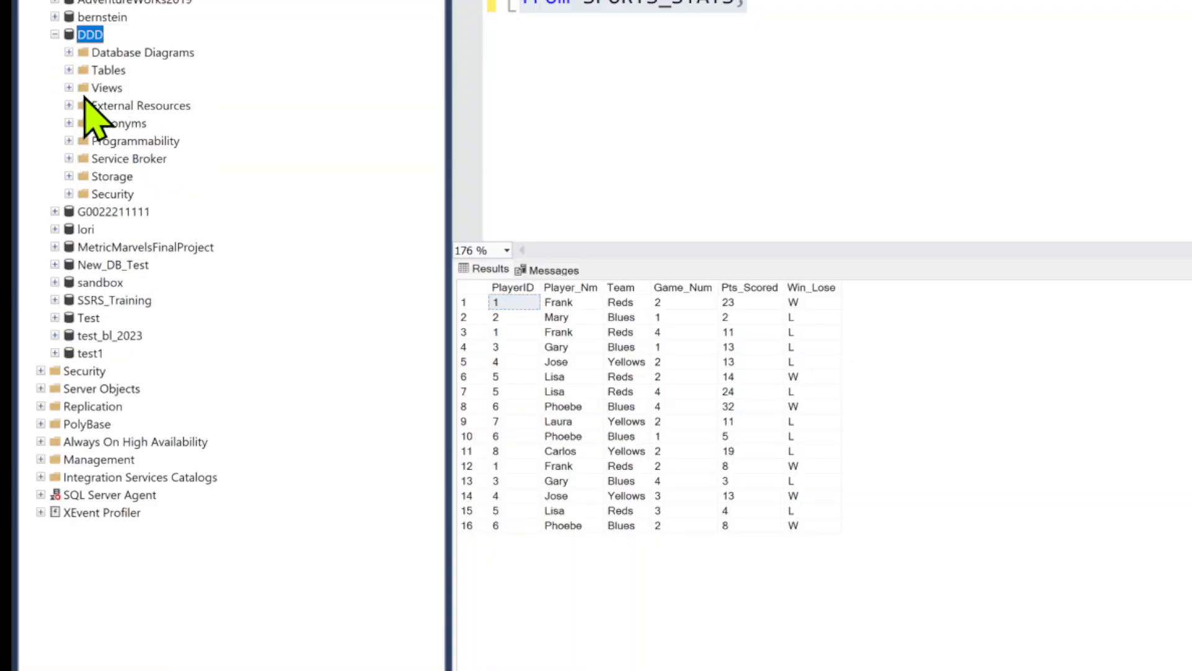
pyautogui.click(68, 69)
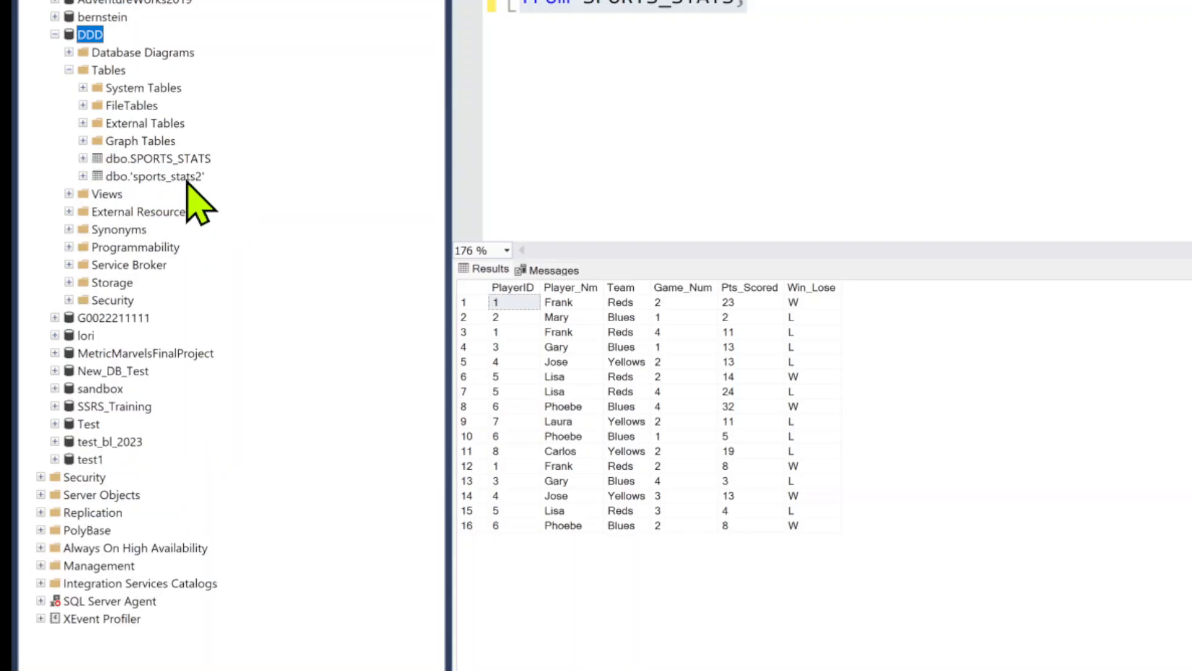
# Rename the imported table to sports_stats2, removing the quotation marks from its name
pyautogui.rightClick(148, 177)
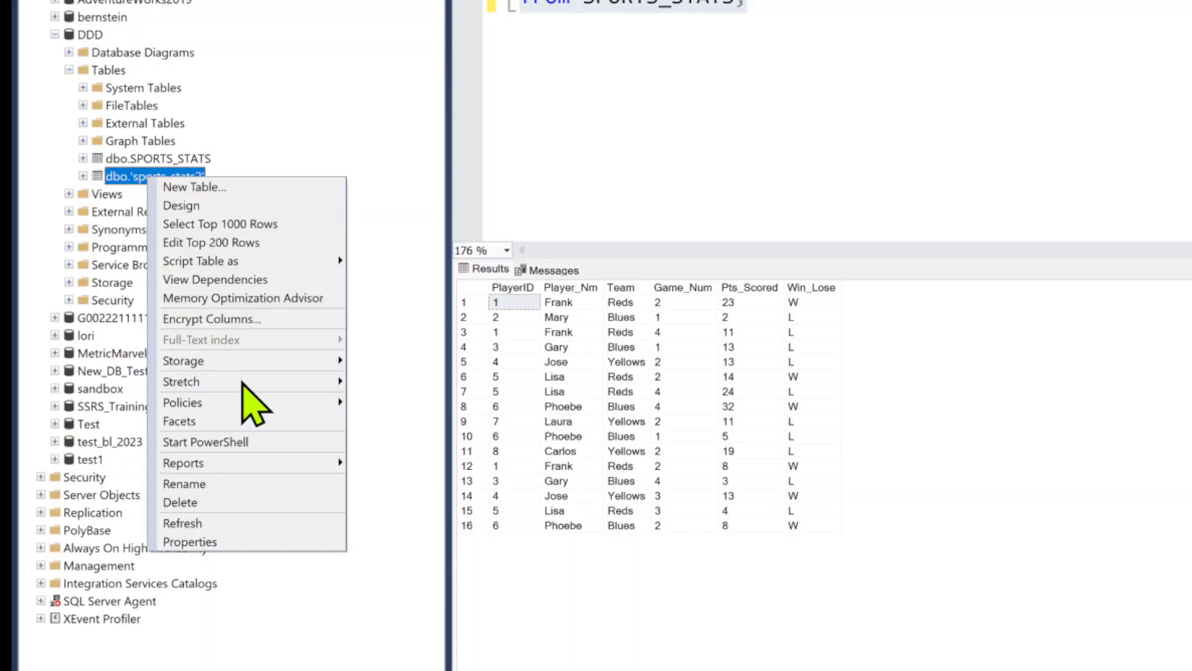
pyautogui.click(235, 484)
pyautogui.click(192, 165)
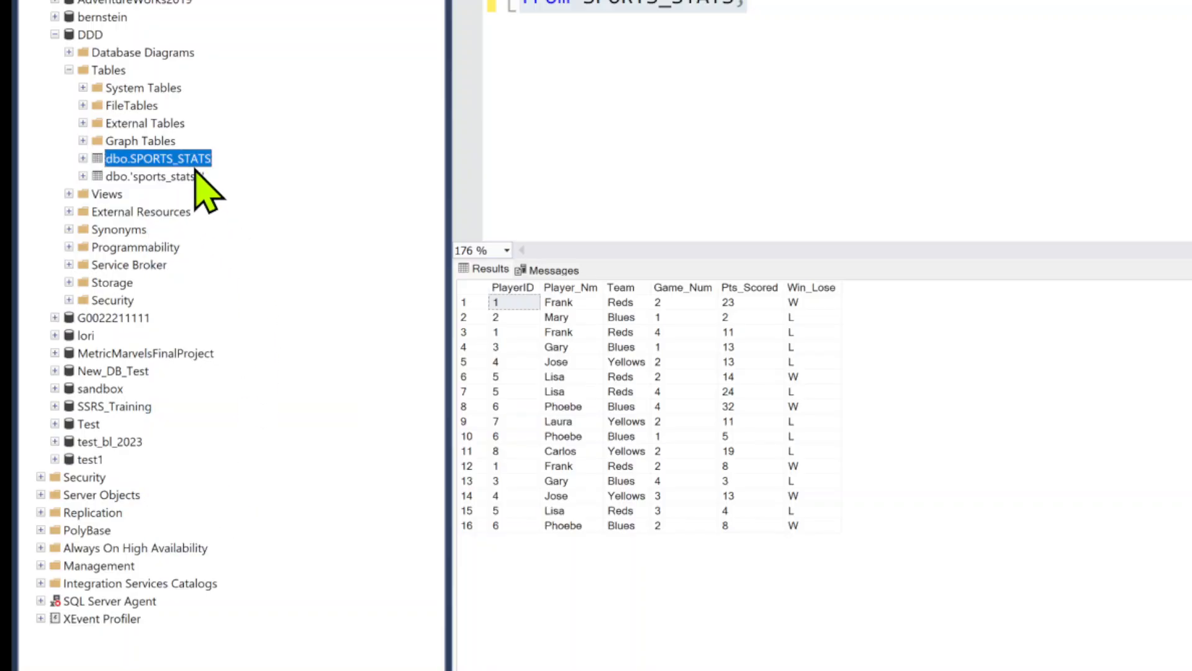
pyautogui.click(192, 186)
pyautogui.click(182, 178)
pyautogui.rightClick(184, 180)
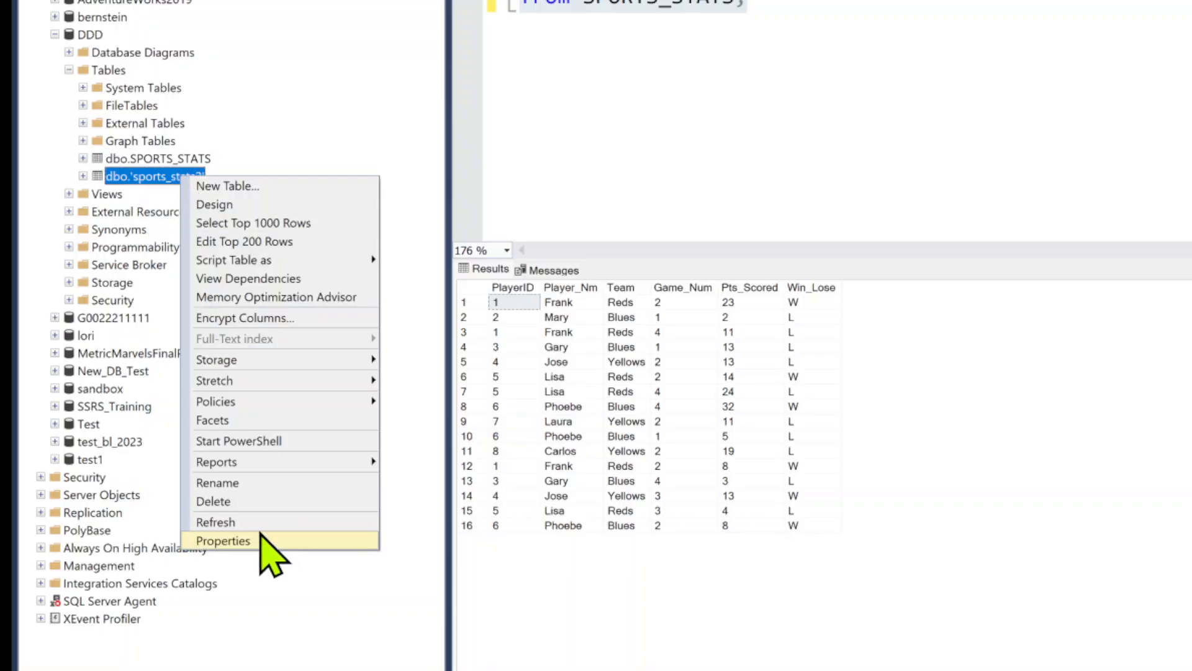
pyautogui.click(234, 483)
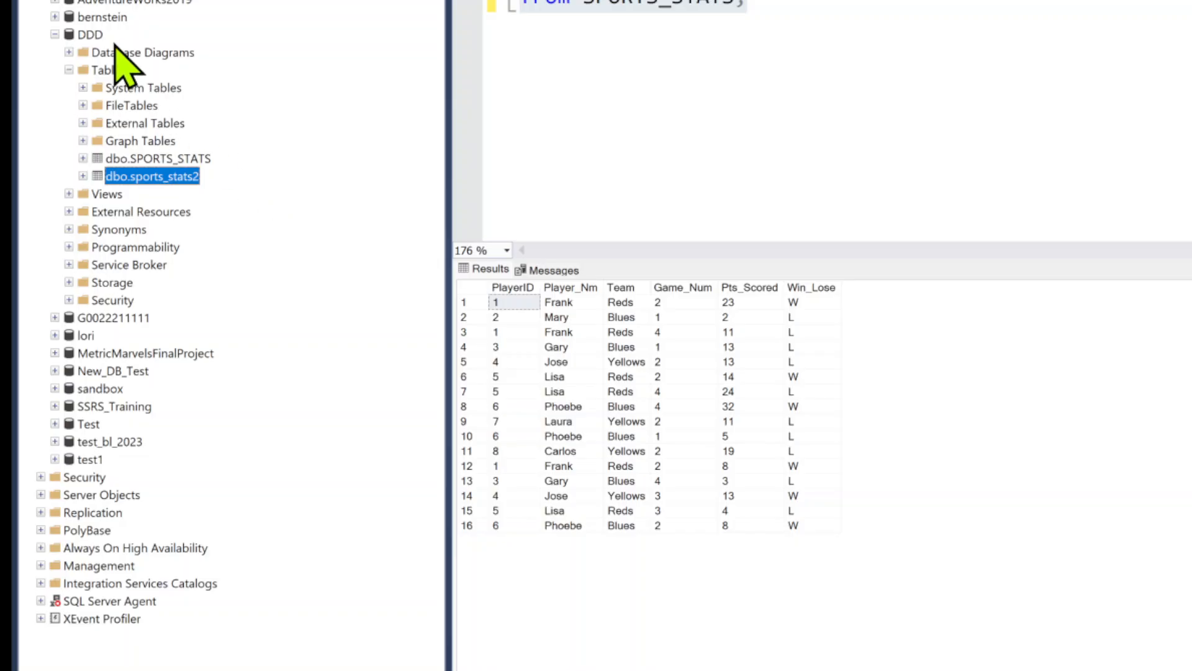
# Start the Import Flat File wizard for the DDD database and continue past its introduction
pyautogui.rightClick(92, 34)
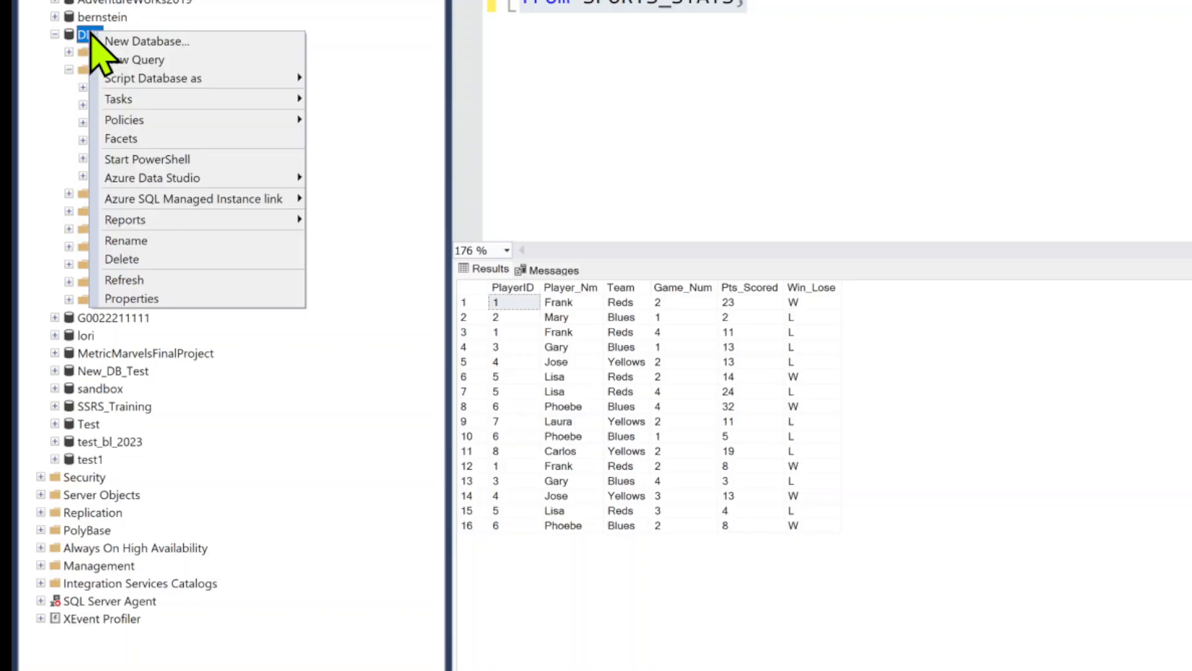
pyautogui.moveTo(186, 101)
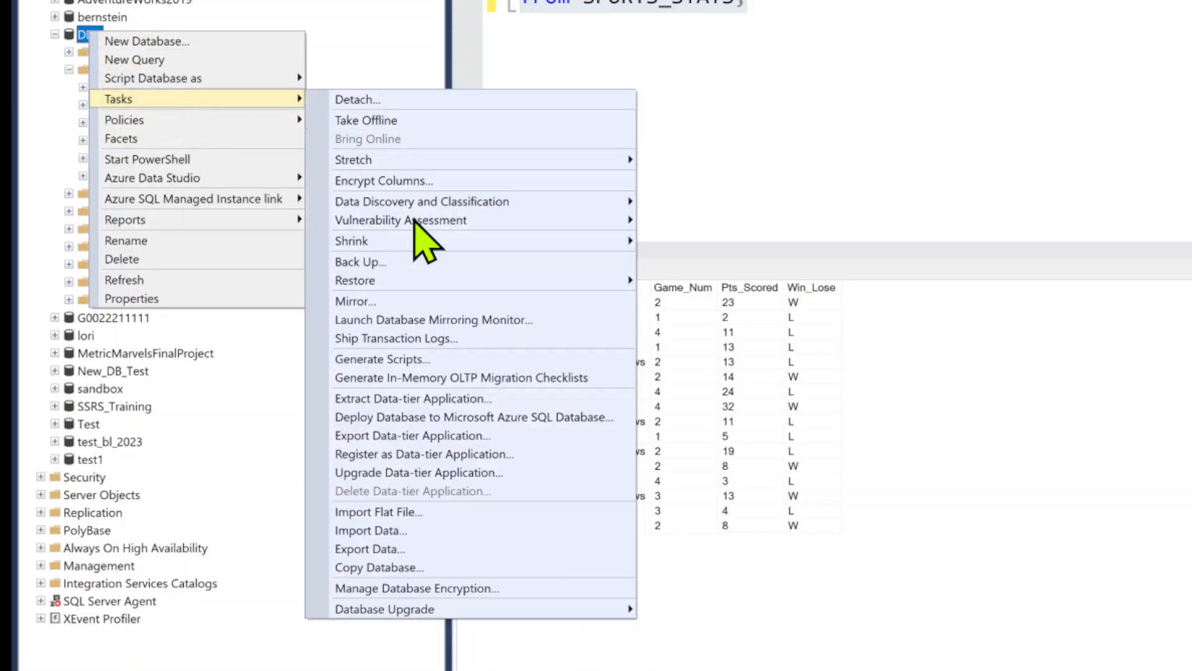
pyautogui.click(488, 513)
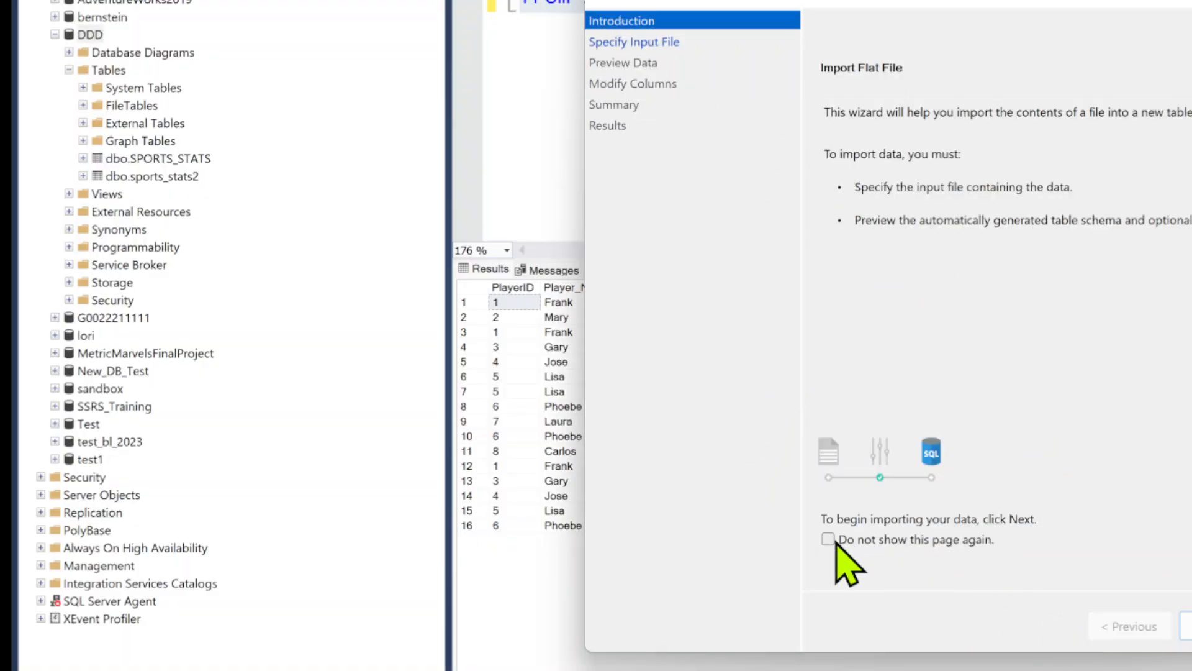
pyautogui.click(1187, 626)
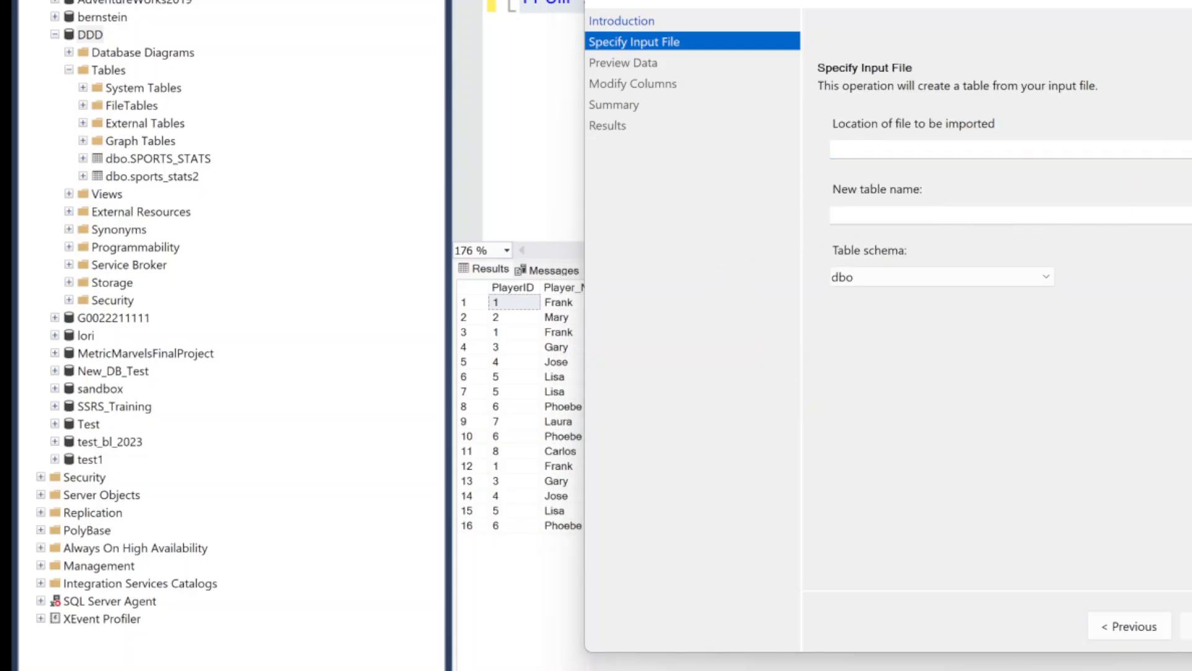
# Choose sports_stats.csv from Downloads as the input file and name the new table sports_stats3 in the dbo schema
pyautogui.click(1191, 150)
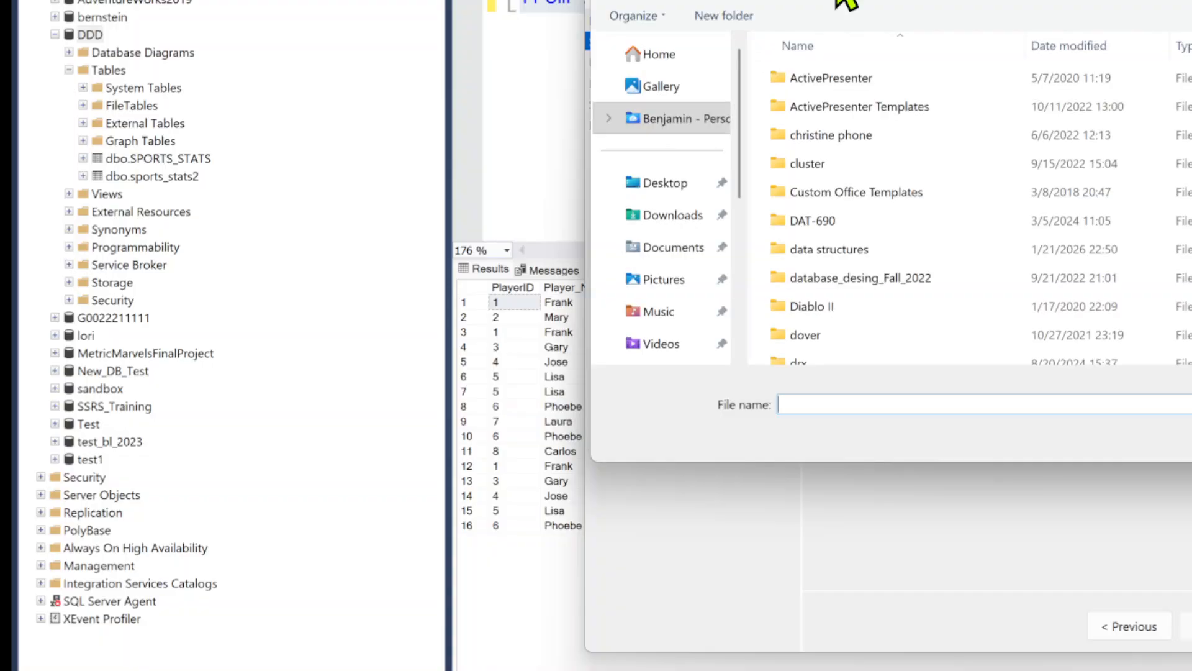
pyautogui.click(691, 216)
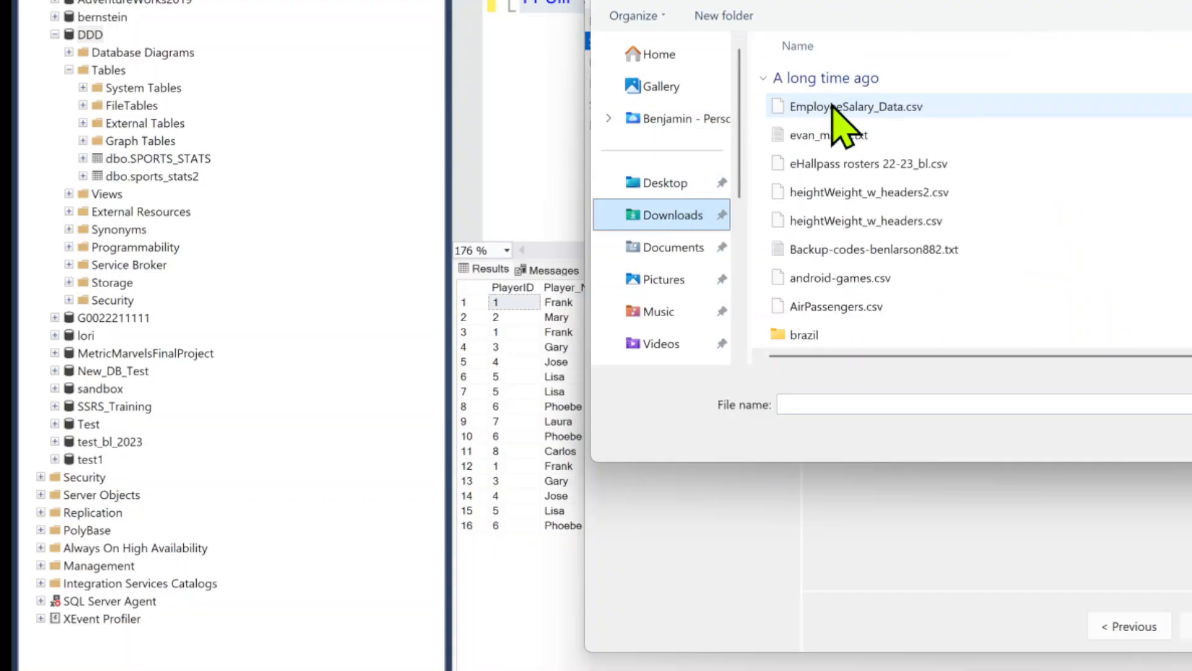
pyautogui.click(839, 110)
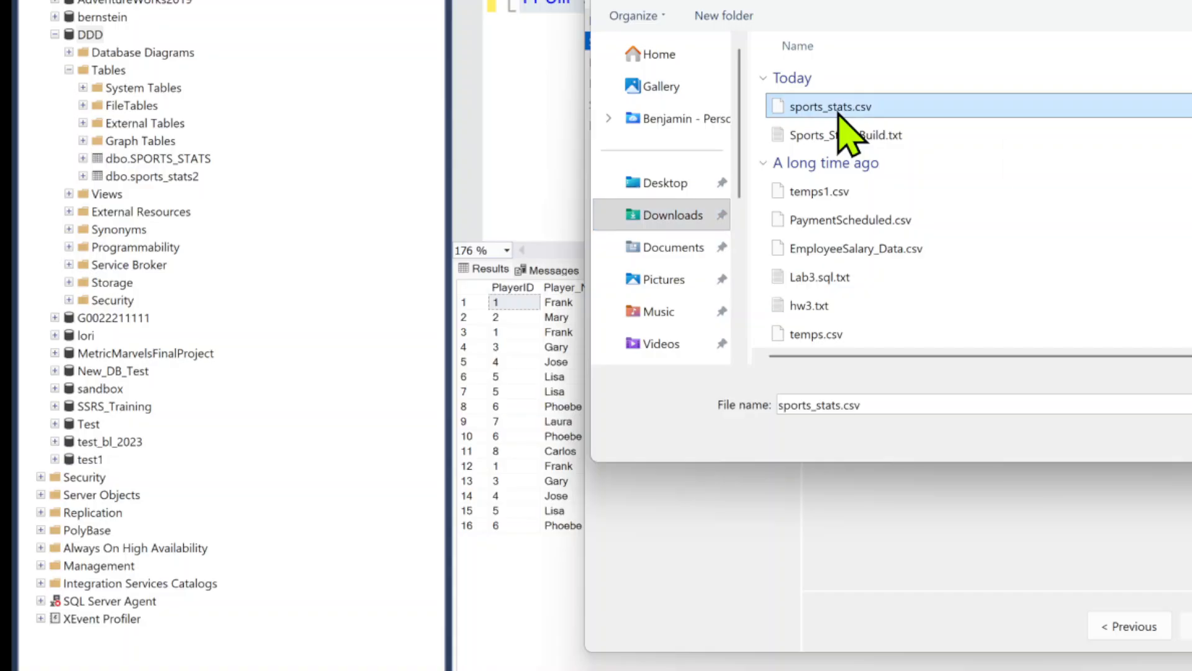
pyautogui.click(1191, 436)
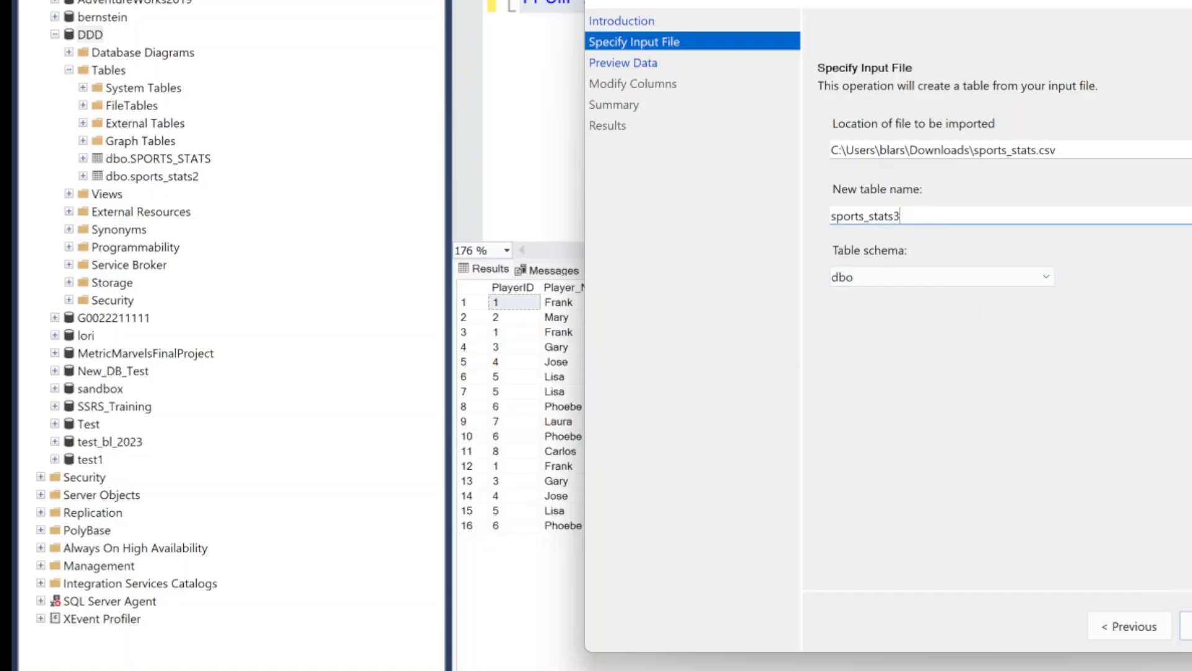
pyautogui.click(1186, 627)
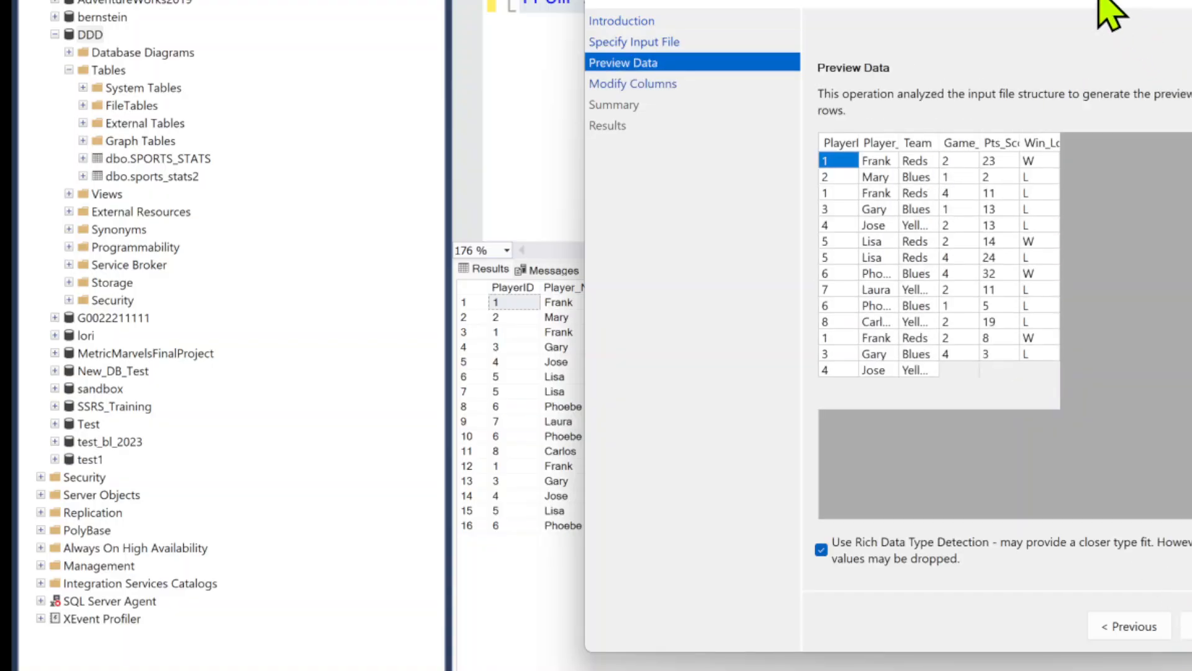
# Review the previewed rows of the file and recheck the input file location and new table name
pyautogui.moveTo(1111, 0); pyautogui.dragTo(795, 3)
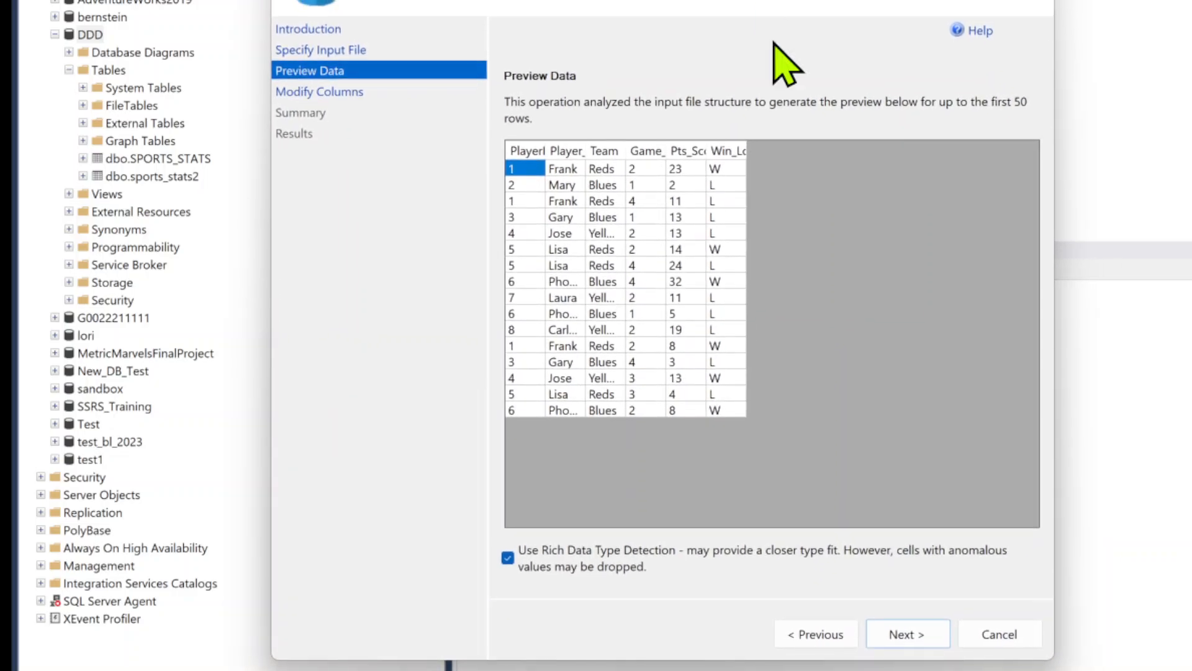
pyautogui.click(814, 635)
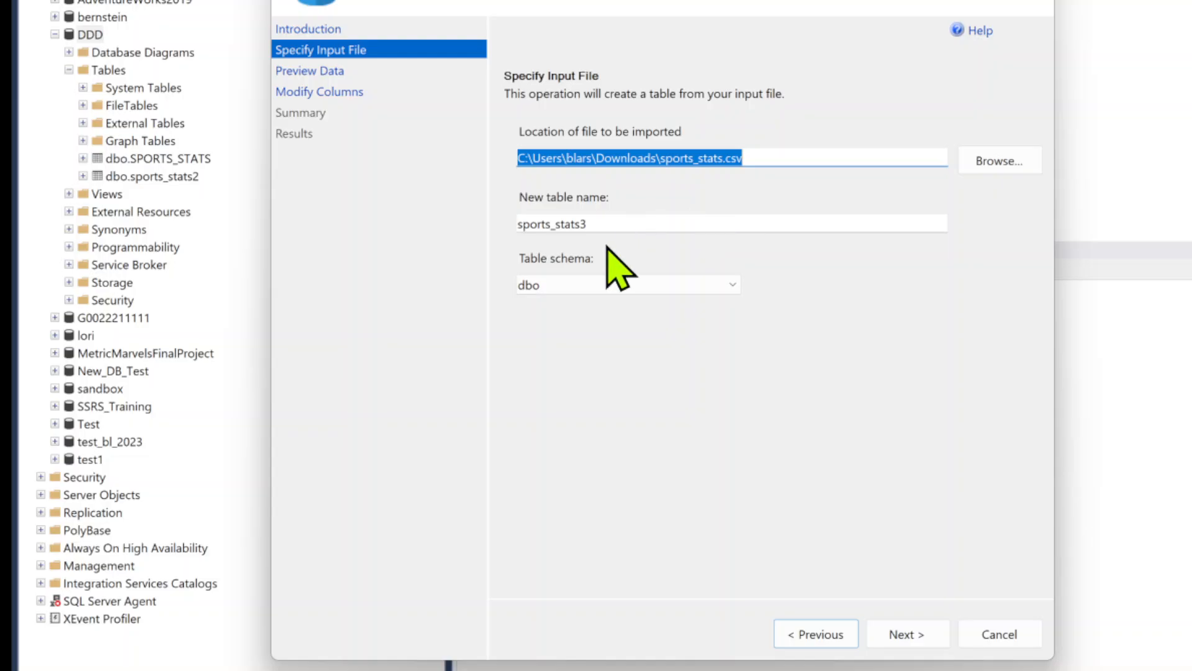
pyautogui.click(906, 633)
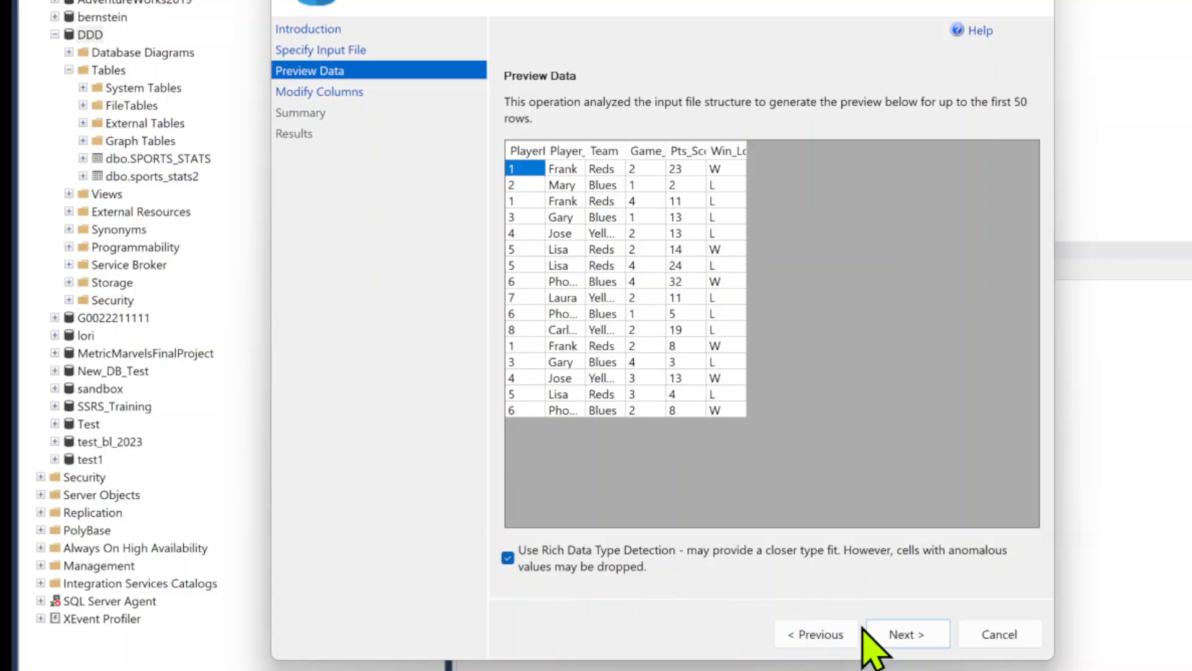
# Accept the generated column schema, run the flat-file import, and close the wizard
pyautogui.click(913, 635)
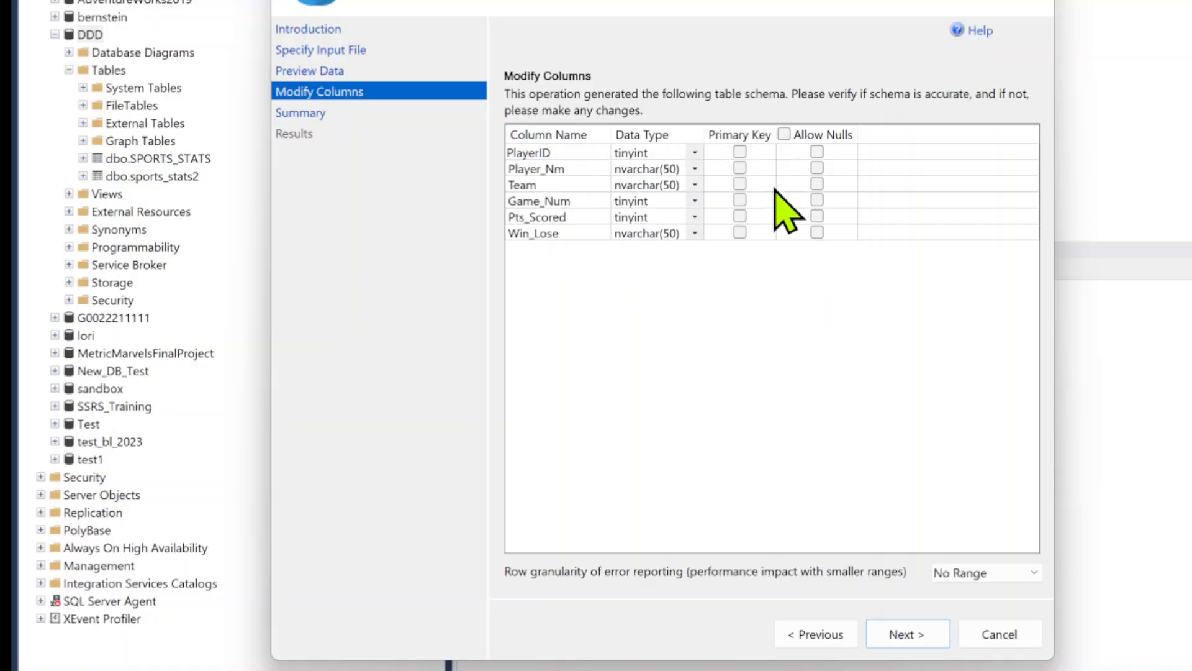
pyautogui.click(911, 635)
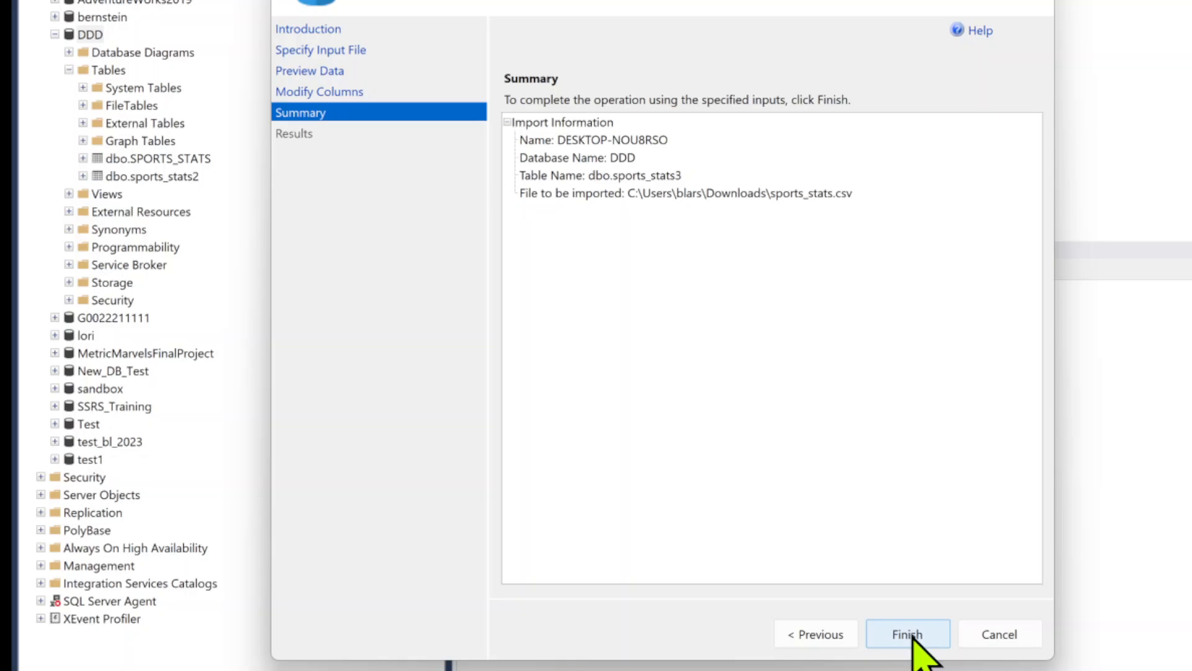
pyautogui.click(913, 636)
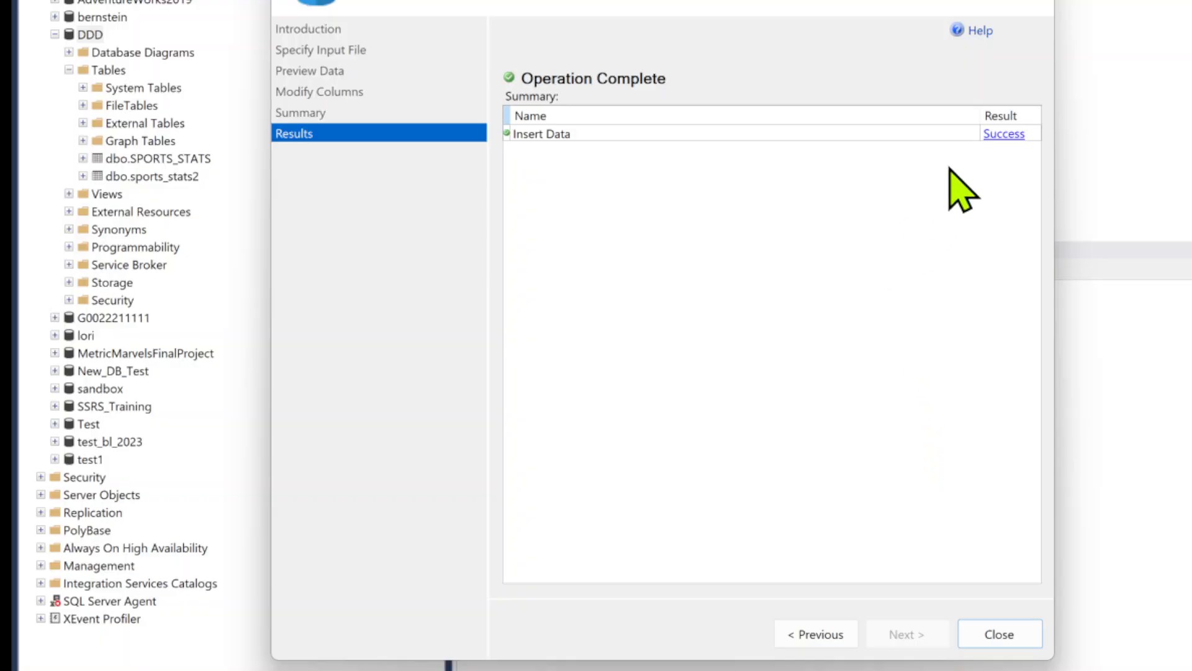
pyautogui.click(1039, 1)
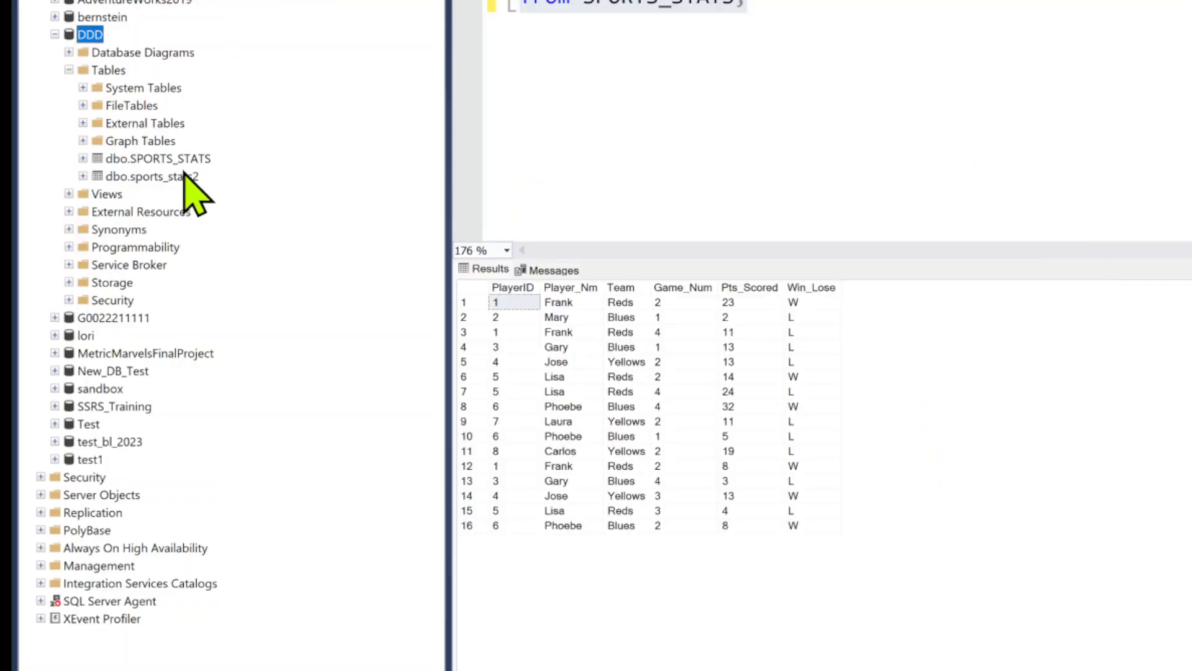
# Refresh the DDD database and expand its Tables folder to show the newly imported table
pyautogui.rightClick(106, 36)
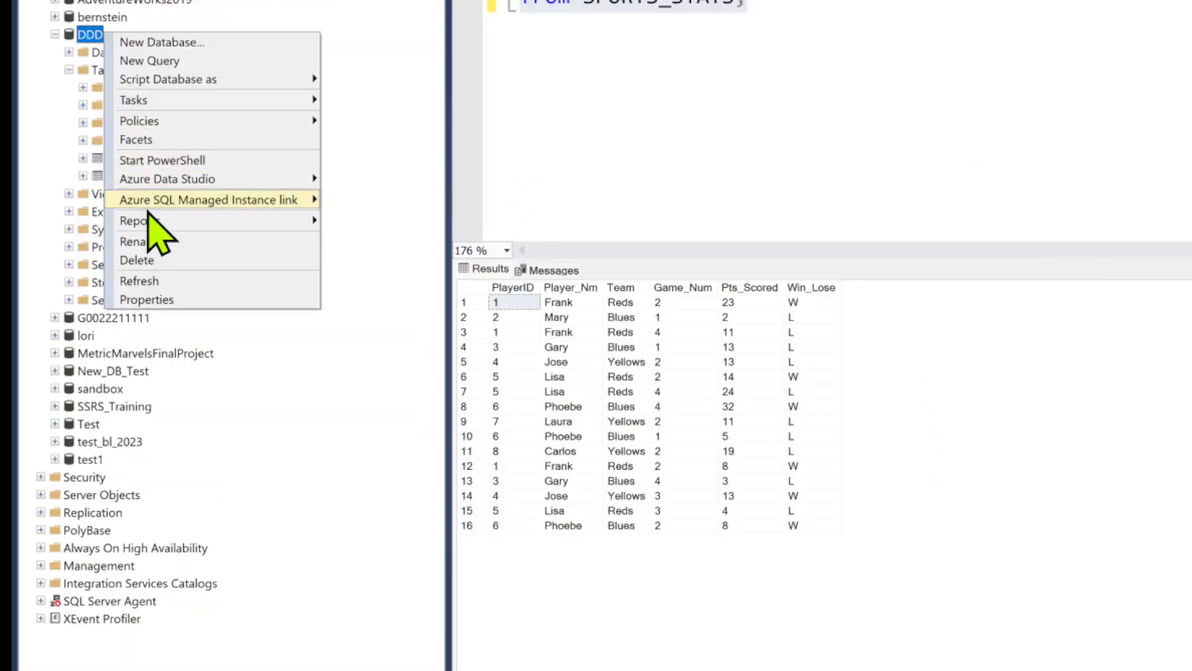
pyautogui.click(149, 278)
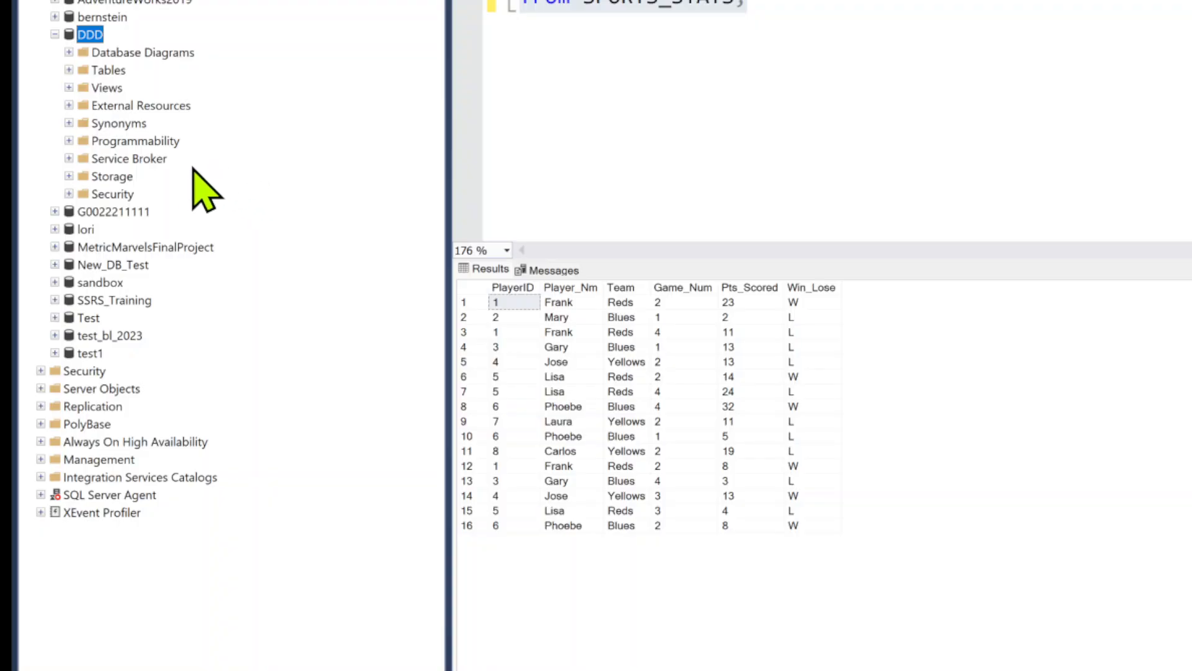
pyautogui.click(69, 68)
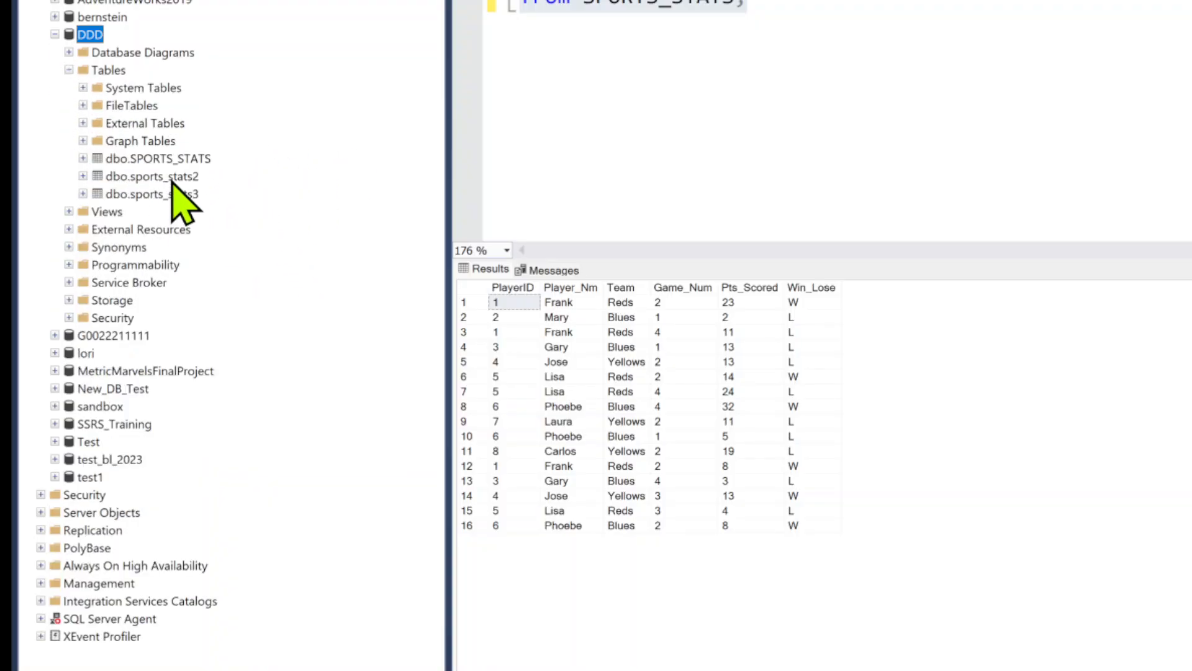
# Query the first rows of the sports_stats3 table to view its imported data
pyautogui.rightClick(175, 194)
pyautogui.click(252, 231)
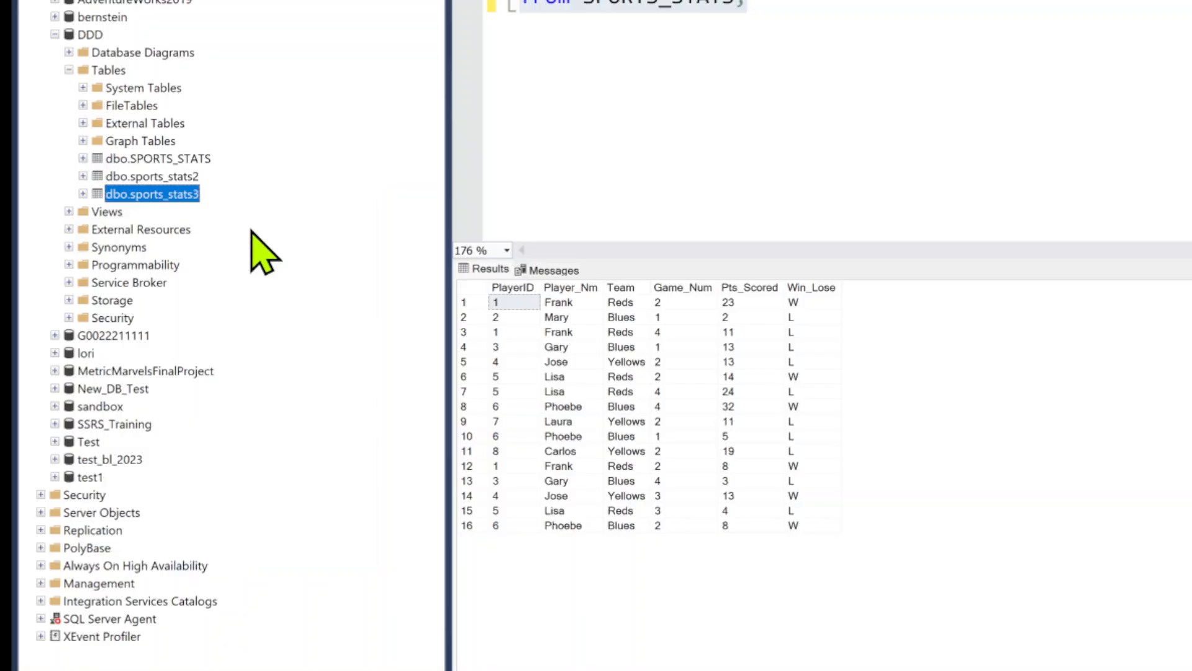